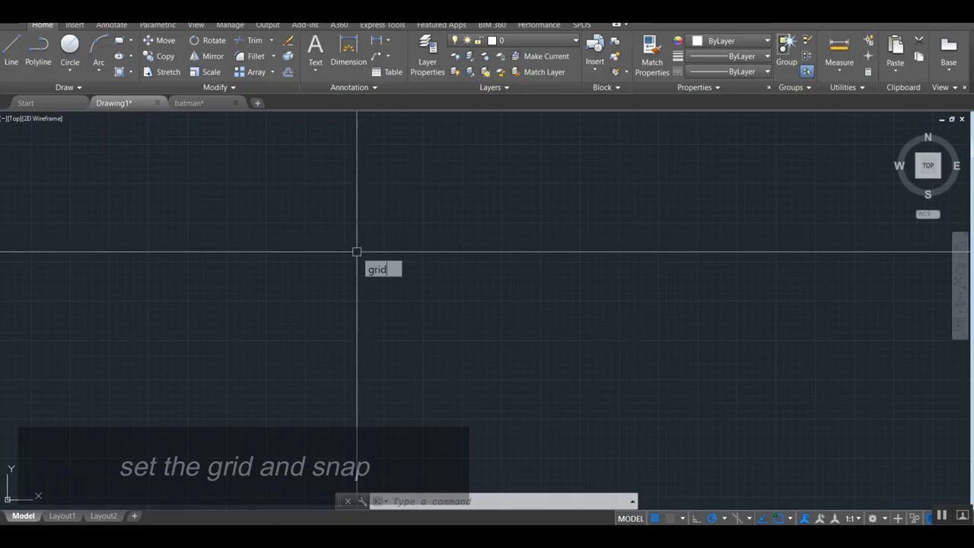
Step: Keep the grid spacing at 10, accept the snap spacing, and switch snap mode off
{"action": "key", "text": "Return"}
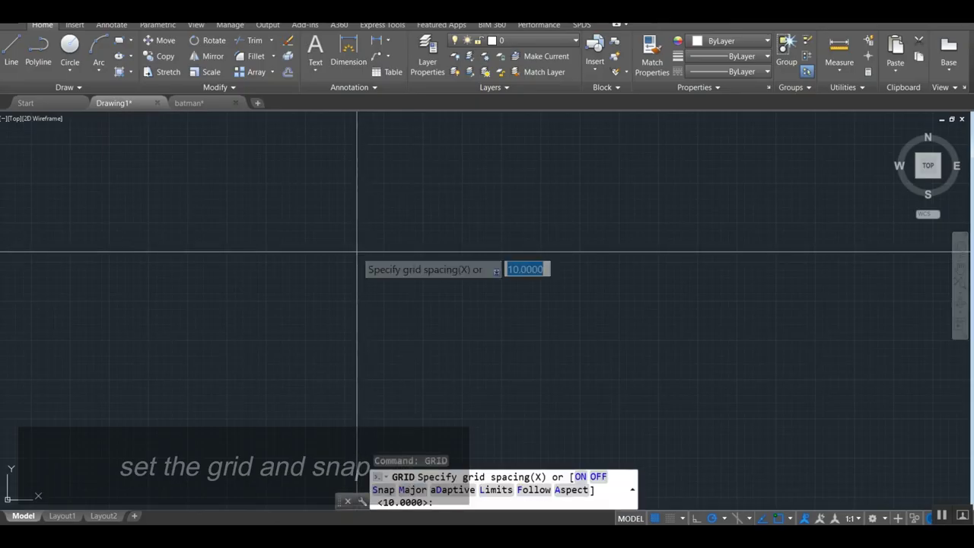
{"action": "key", "text": "Return"}
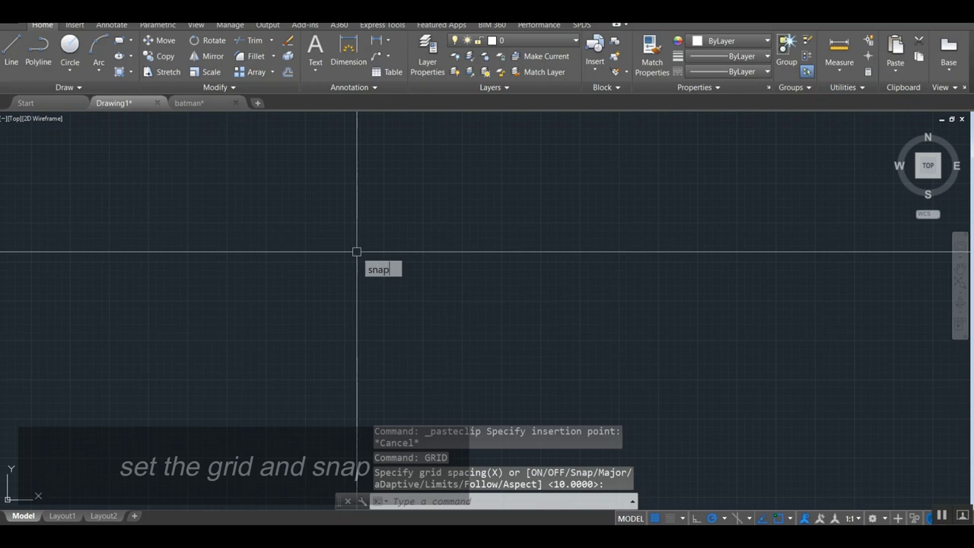
{"action": "key", "text": "Return"}
{"action": "key", "text": "Return"}
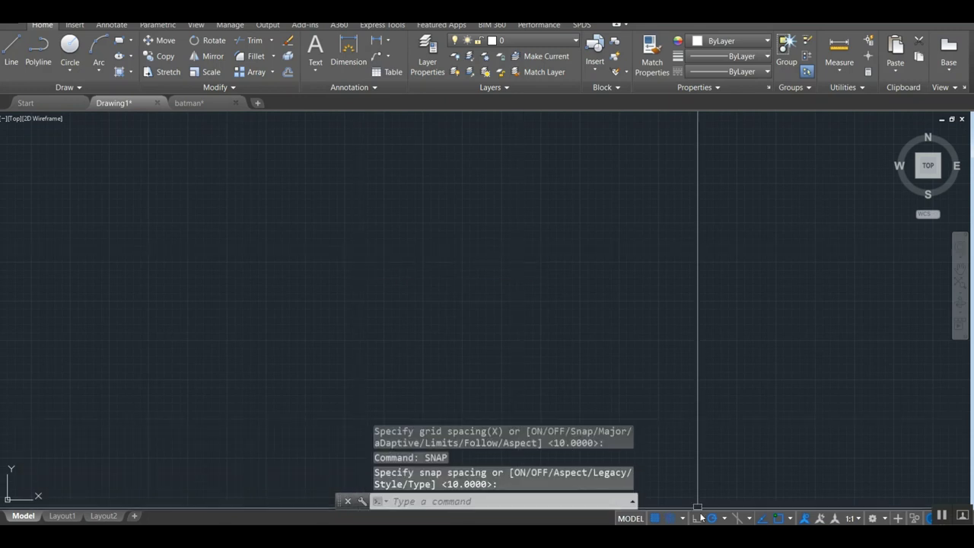
{"action": "left_click", "coordinate": [670, 518]}
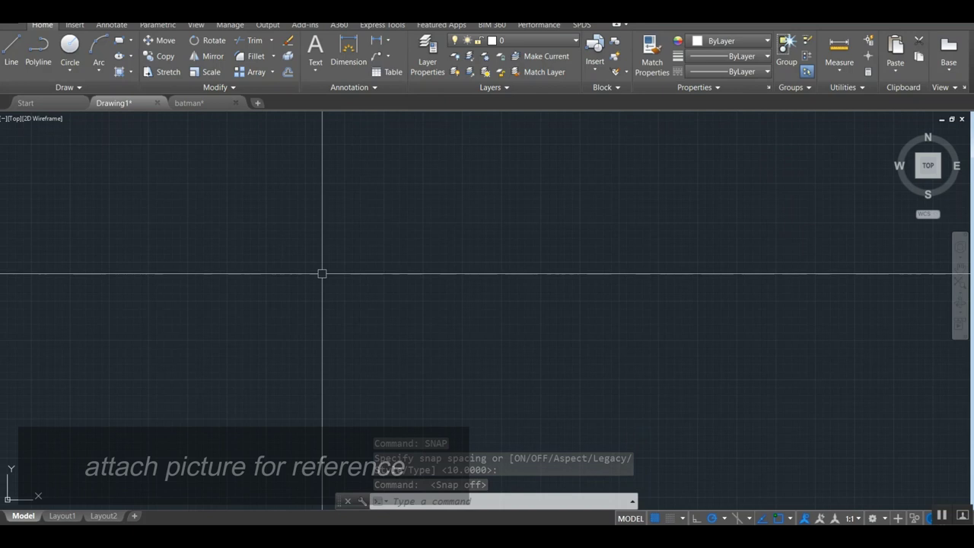
Step: Paste and place the dimensioned Batman picture, then zoom extents and shift it right
{"action": "key", "text": "ctrl+v"}
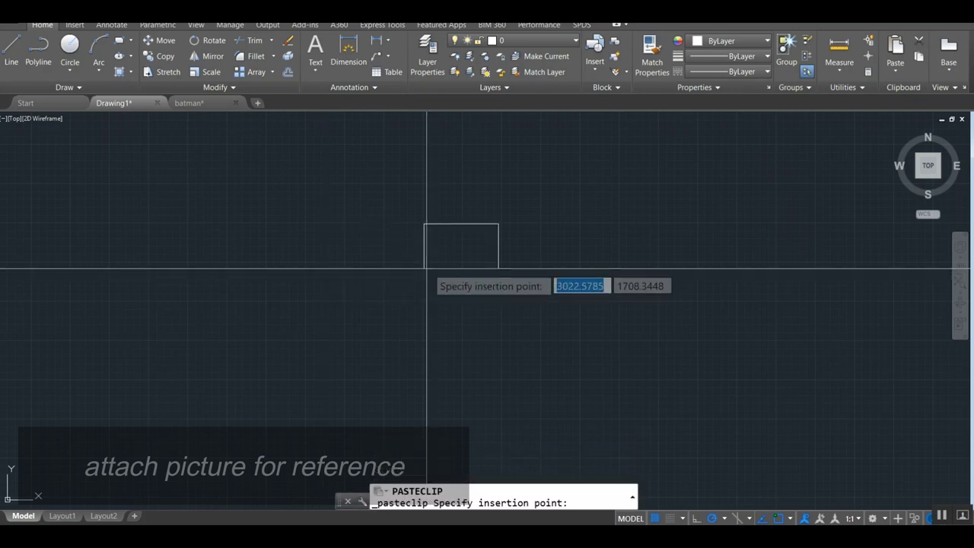
{"action": "left_click", "coordinate": [420, 294]}
{"action": "type", "text": "z"}
{"action": "key", "text": "Return"}
{"action": "type", "text": "e"}
{"action": "key", "text": "Return"}
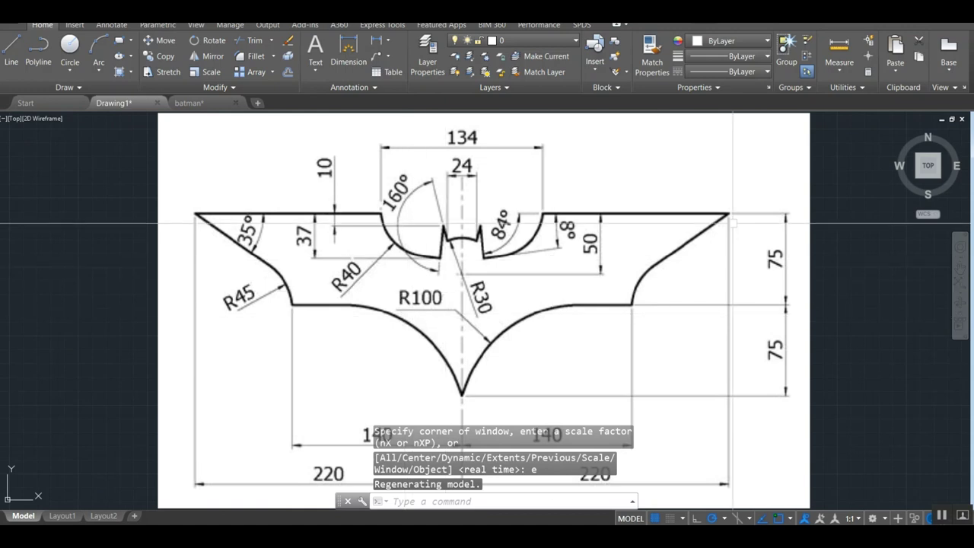
{"action": "scroll", "coordinate": [576, 245], "scroll_direction": "down", "scroll_amount": 3}
{"action": "middle_click_drag", "start_coordinate": [576, 245], "coordinate": [659, 250]}
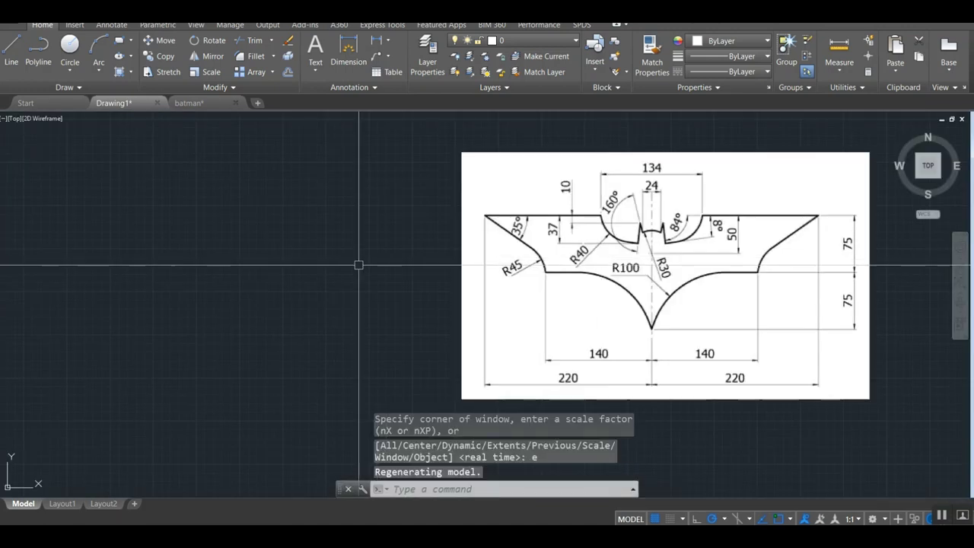
{"action": "middle_click_drag", "start_coordinate": [334, 242], "coordinate": [388, 272]}
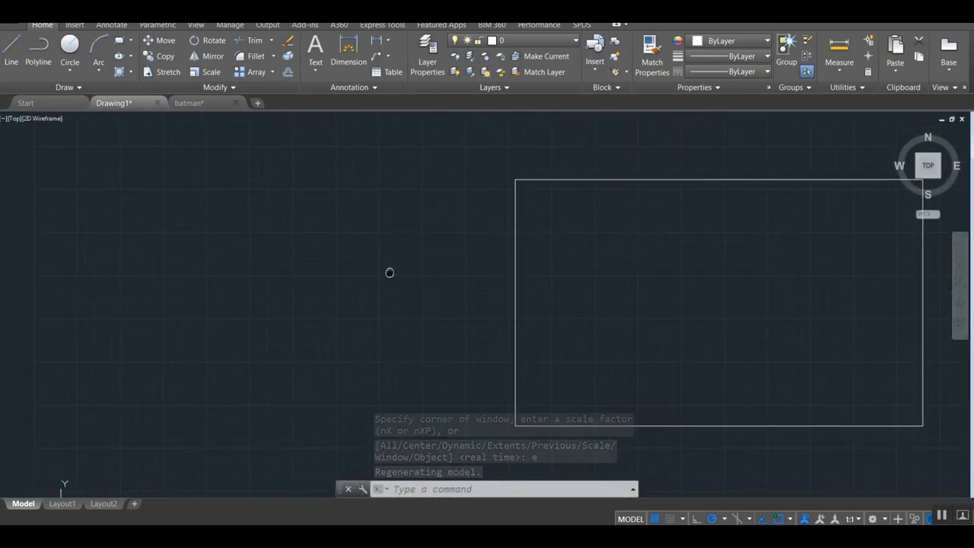
Step: Draw a 150-unit vertical line with Ortho on, left of the picture
{"action": "type", "text": "l"}
{"action": "key", "text": "Return"}
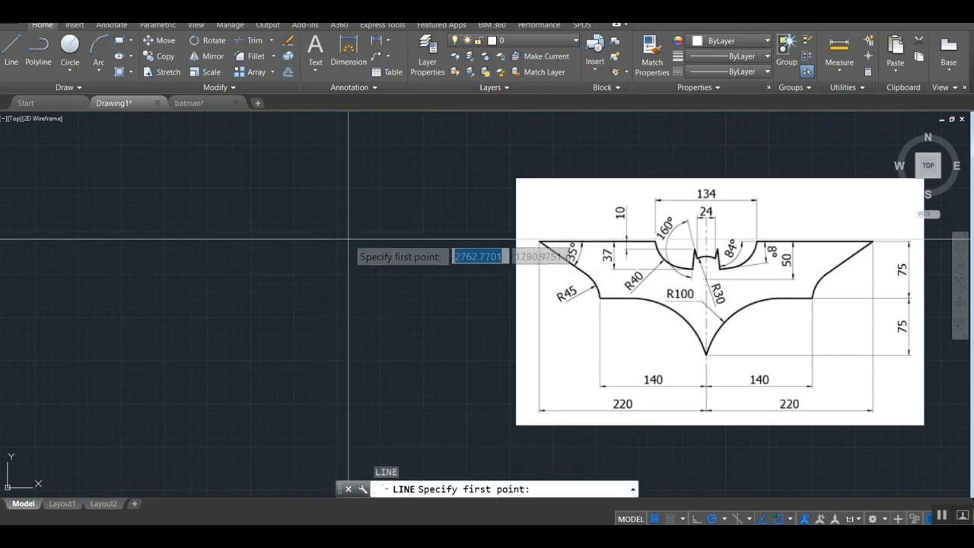
{"action": "left_click", "coordinate": [367, 194]}
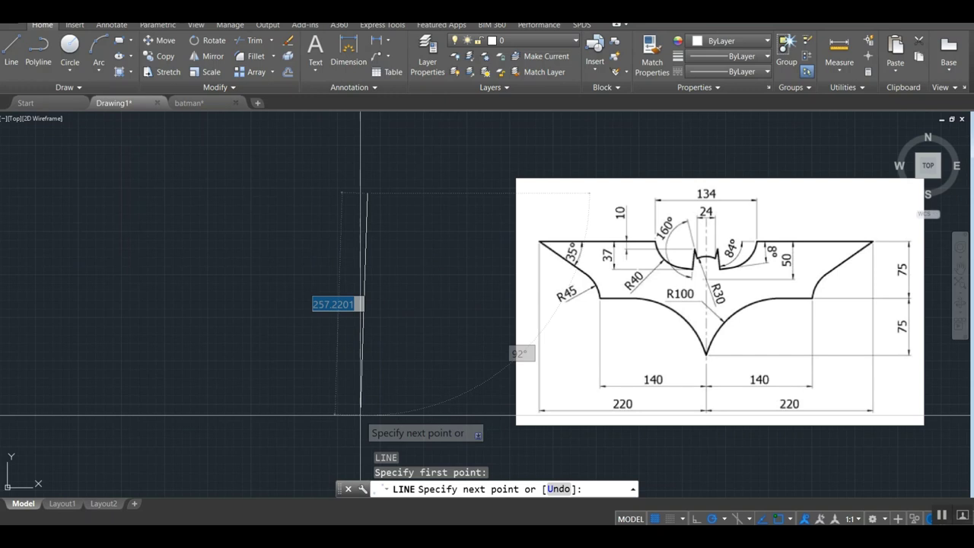
{"action": "key", "text": "F8"}
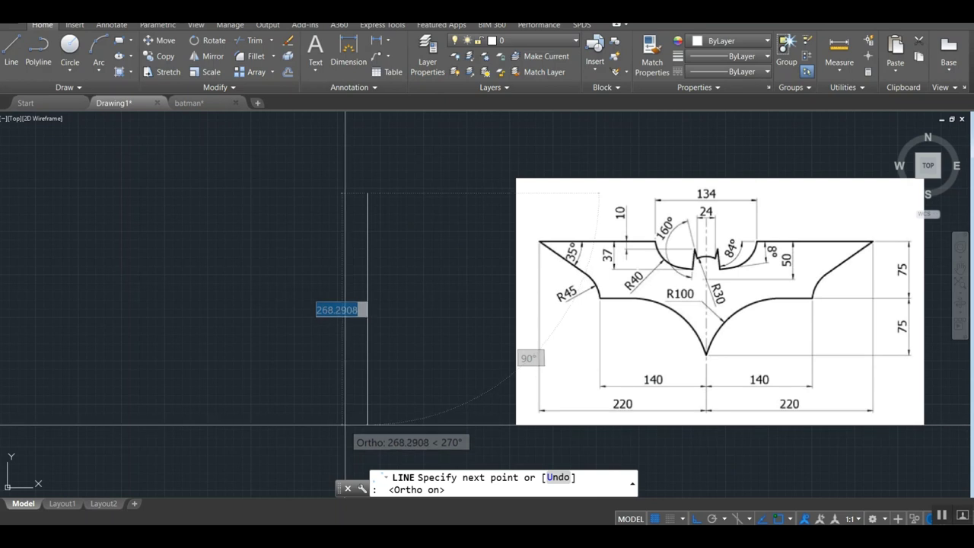
{"action": "type", "text": "150"}
{"action": "key", "text": "Return"}
{"action": "key", "text": "Return"}
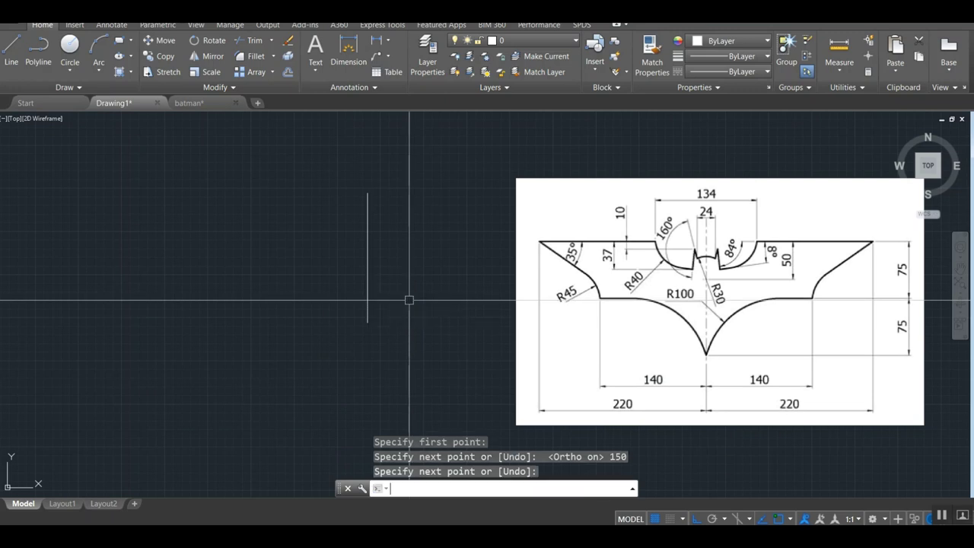
Step: Change the vertical line's colour to Red through Quick Properties
{"action": "left_click", "coordinate": [398, 275]}
{"action": "left_click", "coordinate": [346, 256]}
{"action": "right_click", "coordinate": [366, 234]}
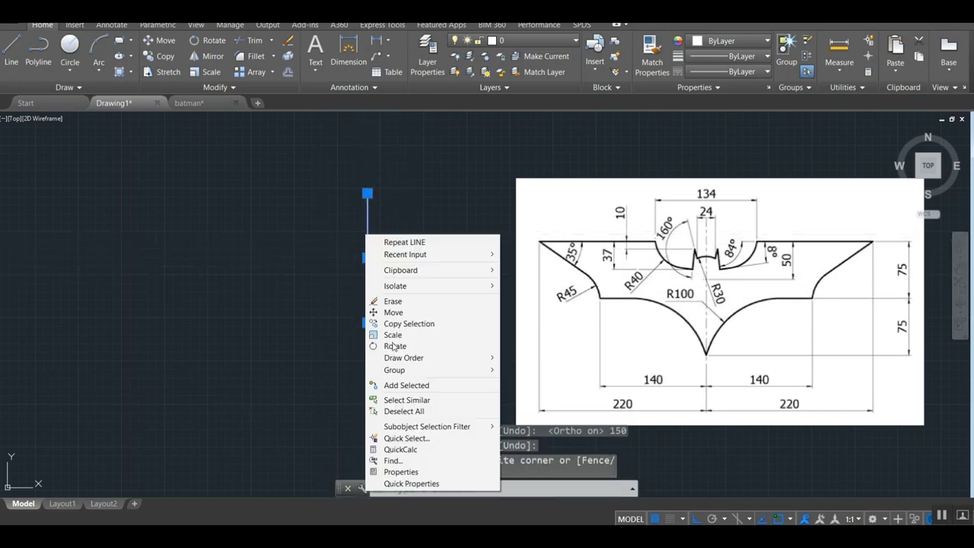
{"action": "left_click", "coordinate": [411, 484]}
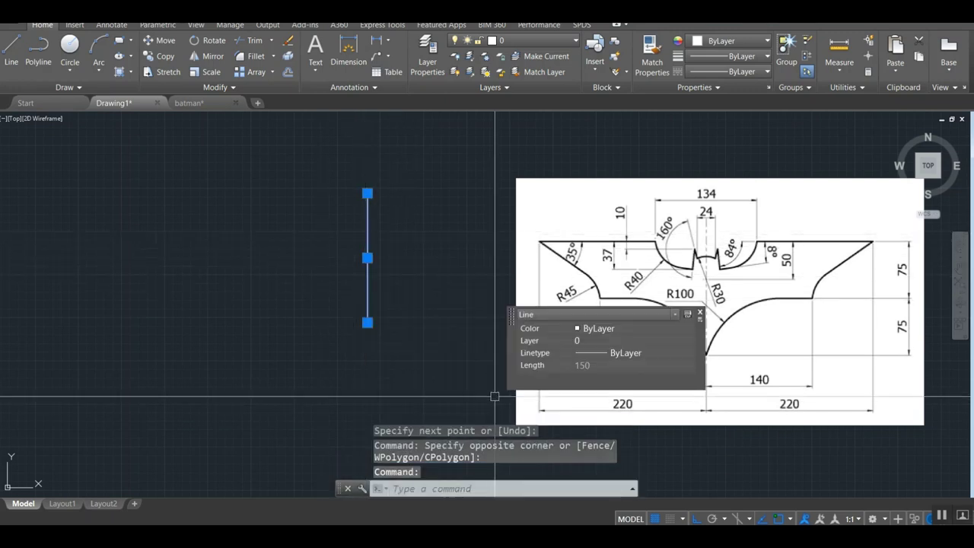
{"action": "left_click", "coordinate": [613, 330]}
{"action": "left_click", "coordinate": [591, 359]}
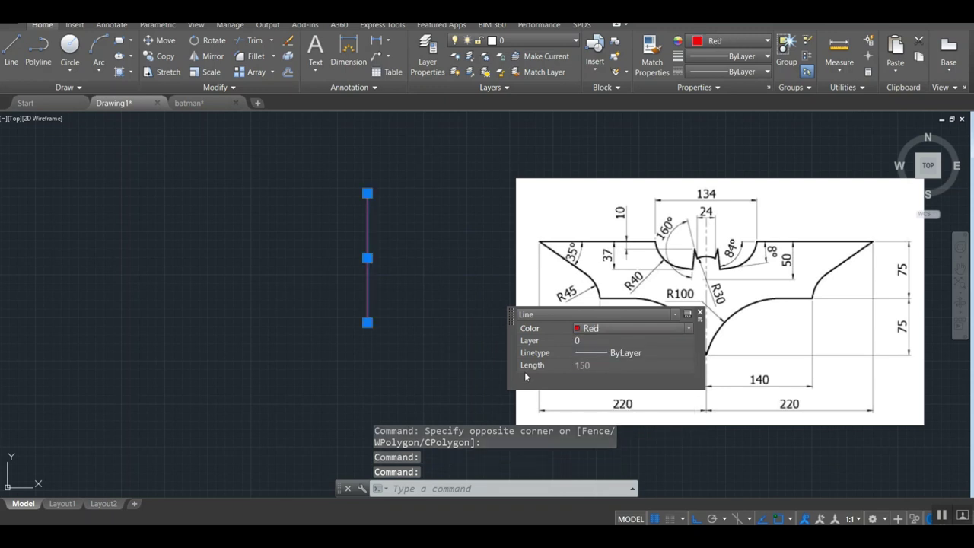
{"action": "key", "text": "Escape"}
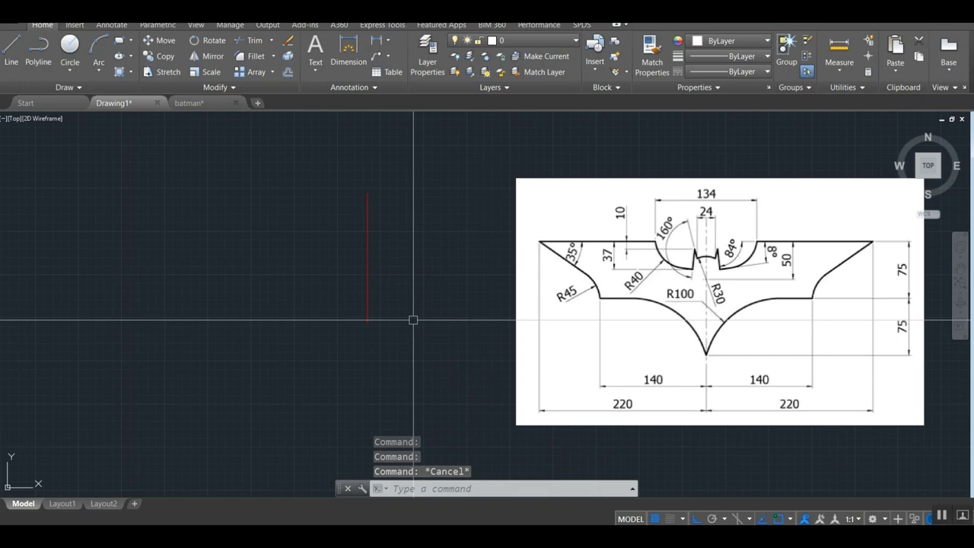
Step: Offset the red vertical line 140 units to the left
{"action": "type", "text": "o"}
{"action": "key", "text": "Return"}
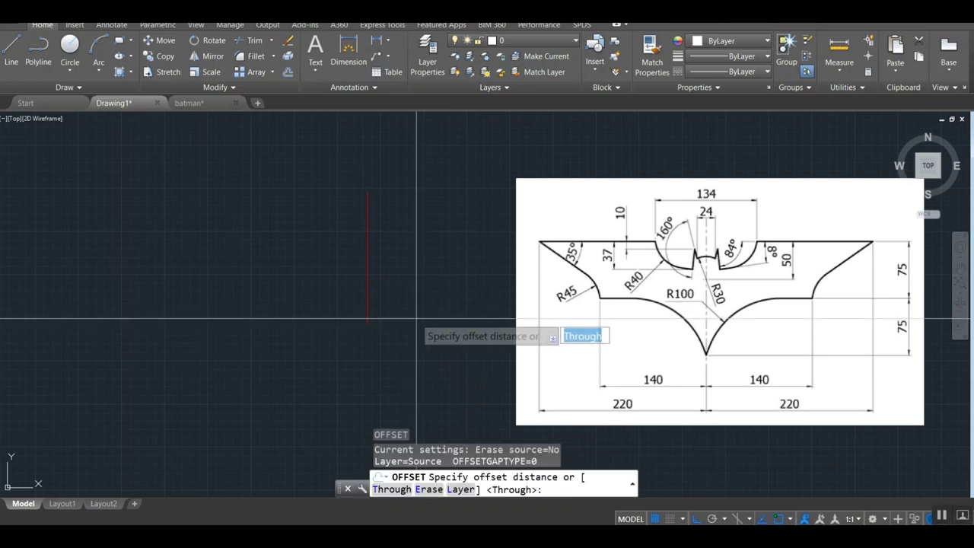
{"action": "type", "text": "40"}
{"action": "key", "text": "Return"}
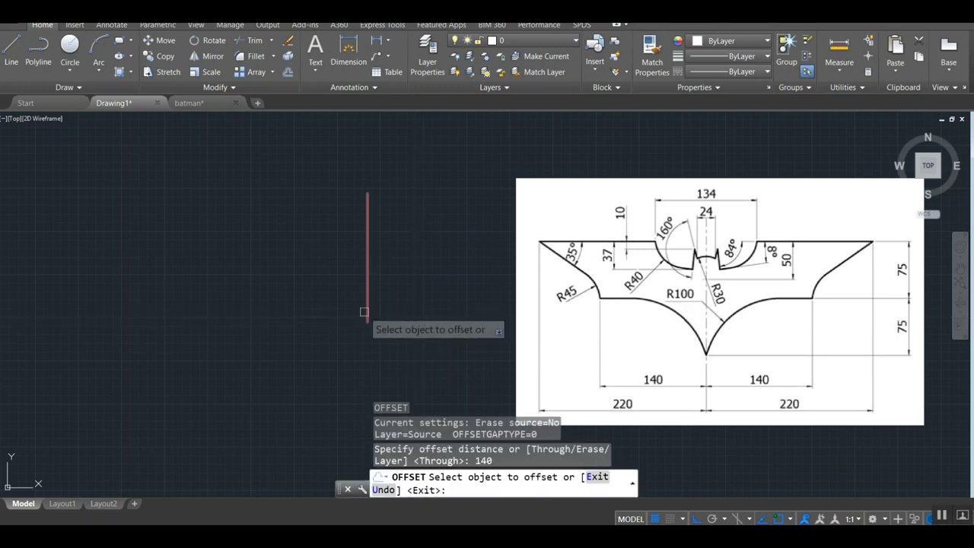
{"action": "left_click", "coordinate": [367, 309]}
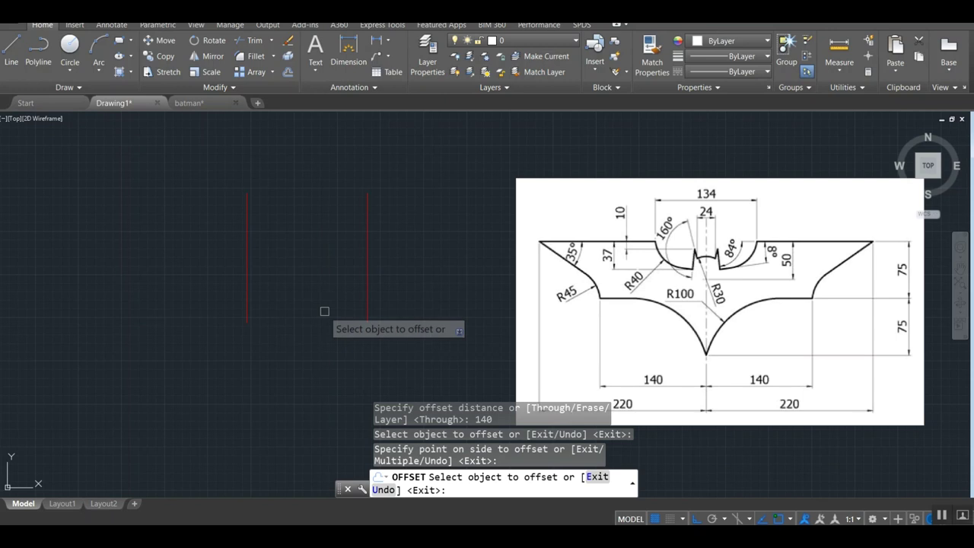
{"action": "key", "text": "Return"}
Step: Draw a 220-unit horizontal line leftward from the right red line's top
{"action": "type", "text": "l"}
{"action": "key", "text": "Return"}
{"action": "left_click", "coordinate": [367, 194]}
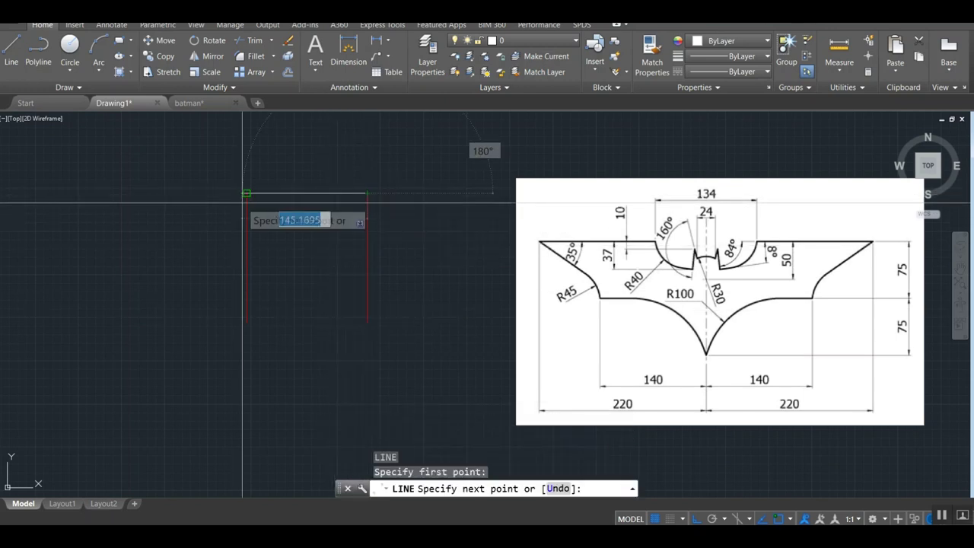
{"action": "type", "text": "22"}
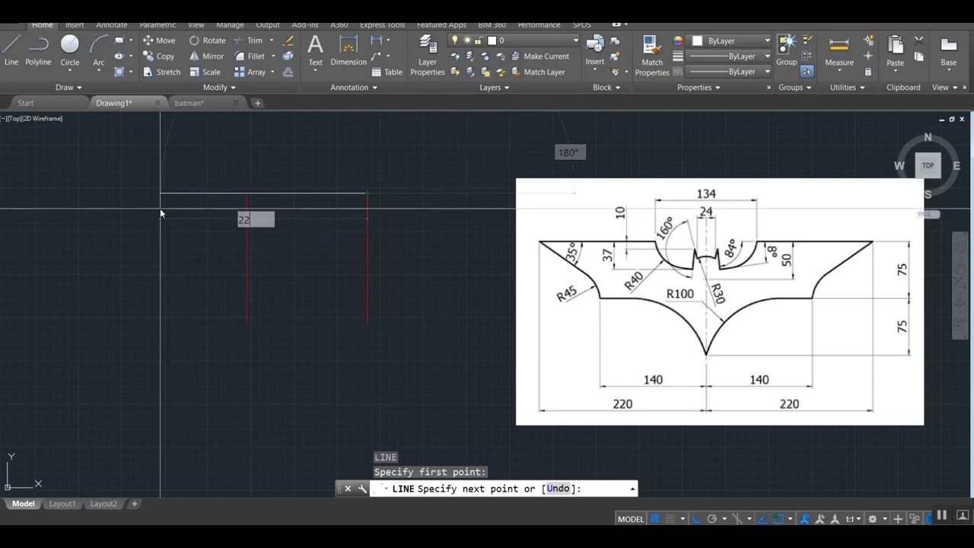
{"action": "type", "text": "0"}
{"action": "key", "text": "Return"}
{"action": "key", "text": "Return"}
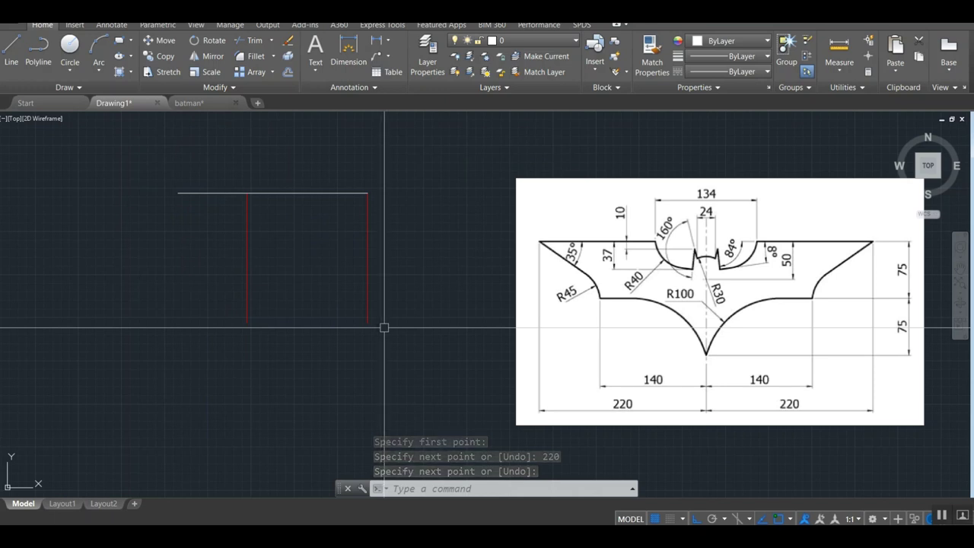
Step: Offset the top horizontal line 75 units downward
{"action": "type", "text": "o"}
{"action": "key", "text": "Return"}
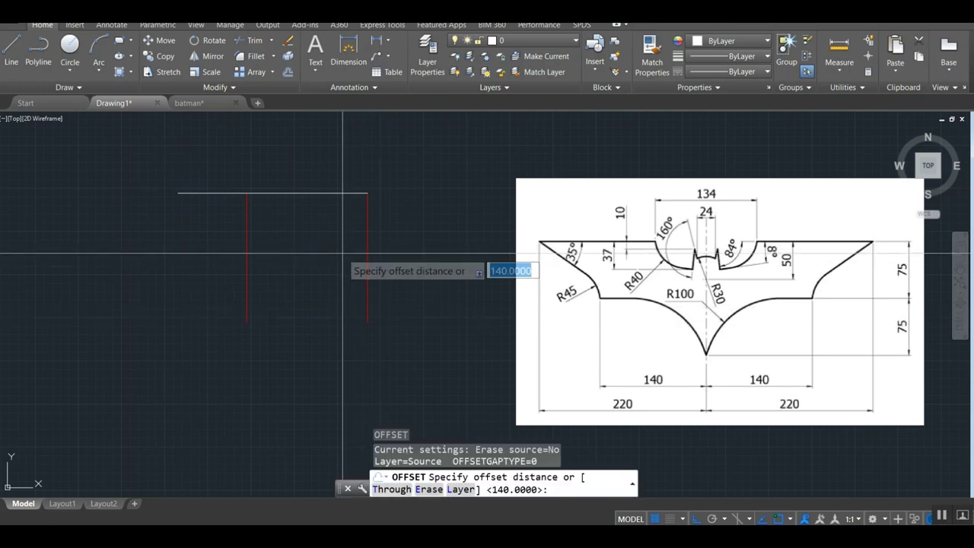
{"action": "type", "text": "75"}
{"action": "key", "text": "Return"}
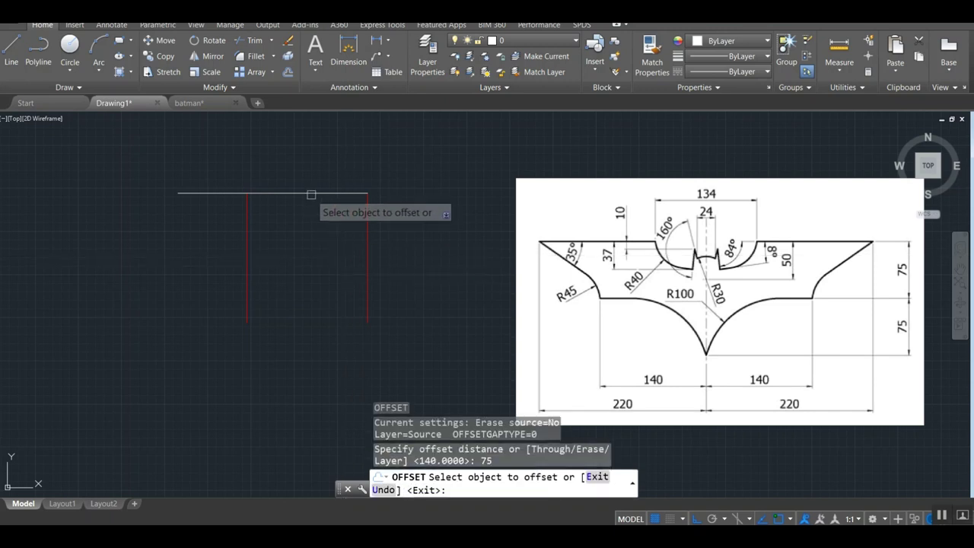
{"action": "left_click", "coordinate": [308, 194]}
{"action": "left_click", "coordinate": [305, 271]}
{"action": "key", "text": "Return"}
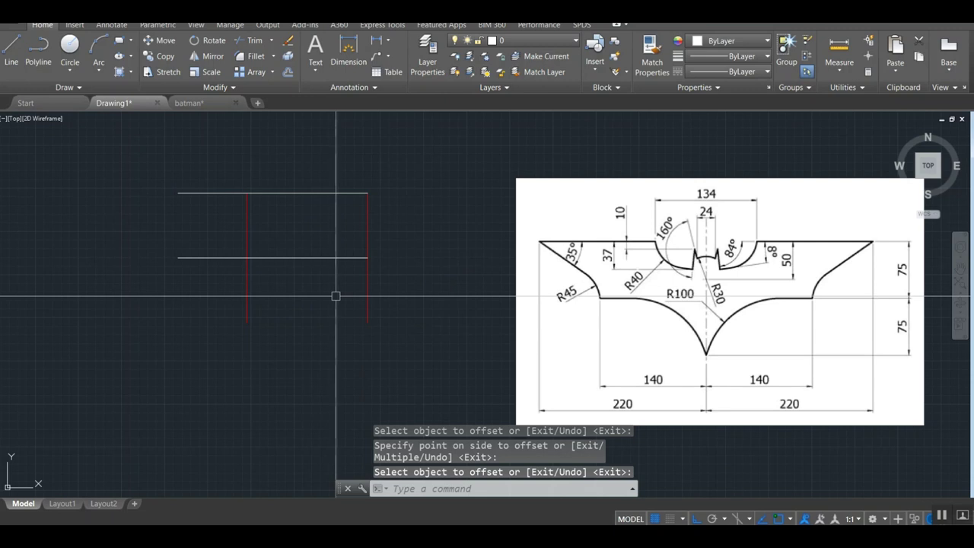
{"action": "type", "text": "c"}
{"action": "key", "text": "Return"}
{"action": "type", "text": "tr"}
{"action": "key", "text": "Return"}
{"action": "left_click", "coordinate": [335, 257]}
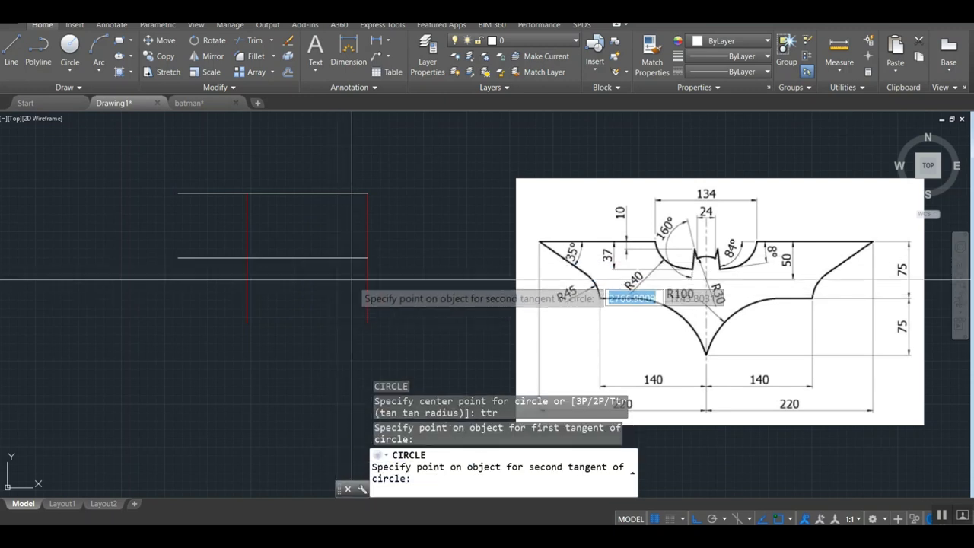
{"action": "left_click", "coordinate": [364, 295]}
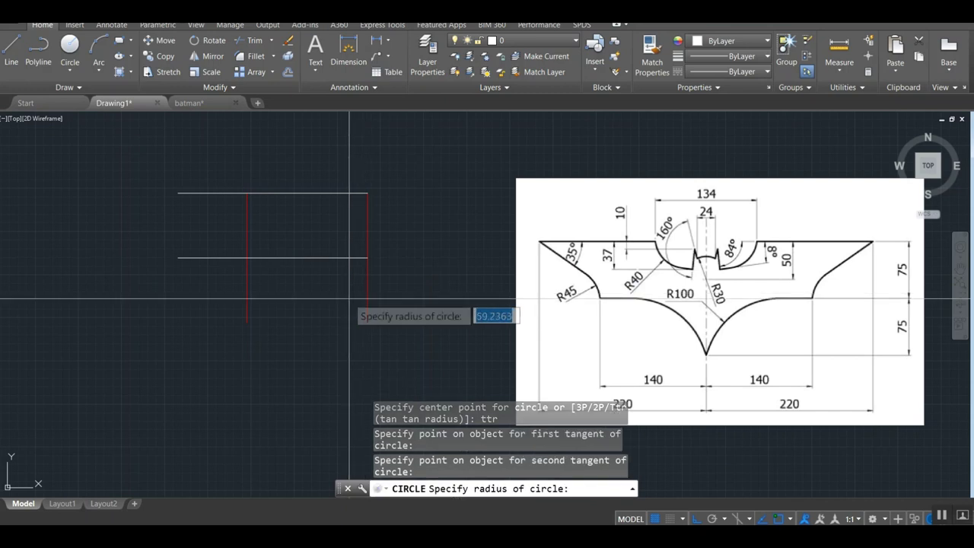
{"action": "type", "text": "100"}
{"action": "key", "text": "Return"}
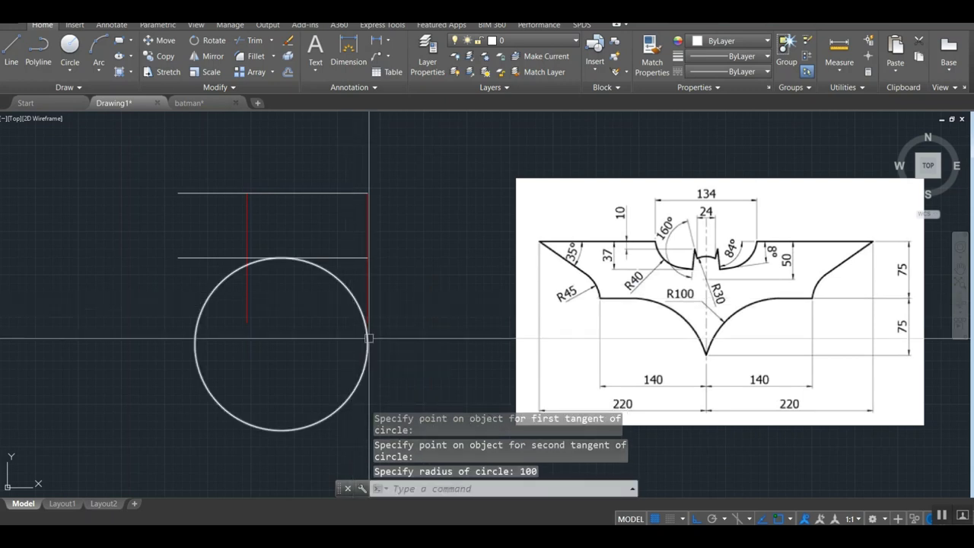
{"action": "scroll", "coordinate": [332, 272], "scroll_direction": "up", "scroll_amount": 2}
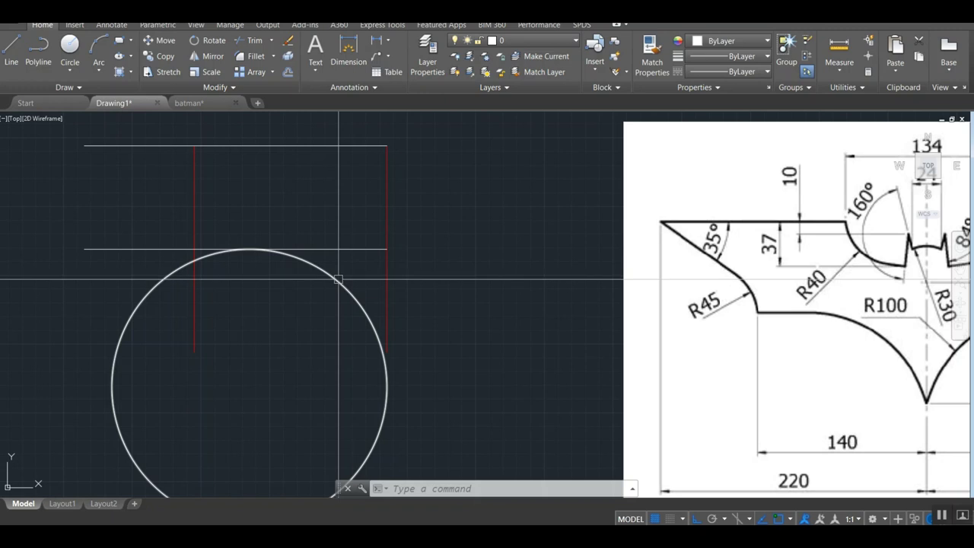
{"action": "type", "text": "e"}
{"action": "key", "text": "Return"}
{"action": "left_click", "coordinate": [335, 283]}
Step: Delete the stray circle and offset the left red line 40 units to the right
{"action": "key", "text": "Return"}
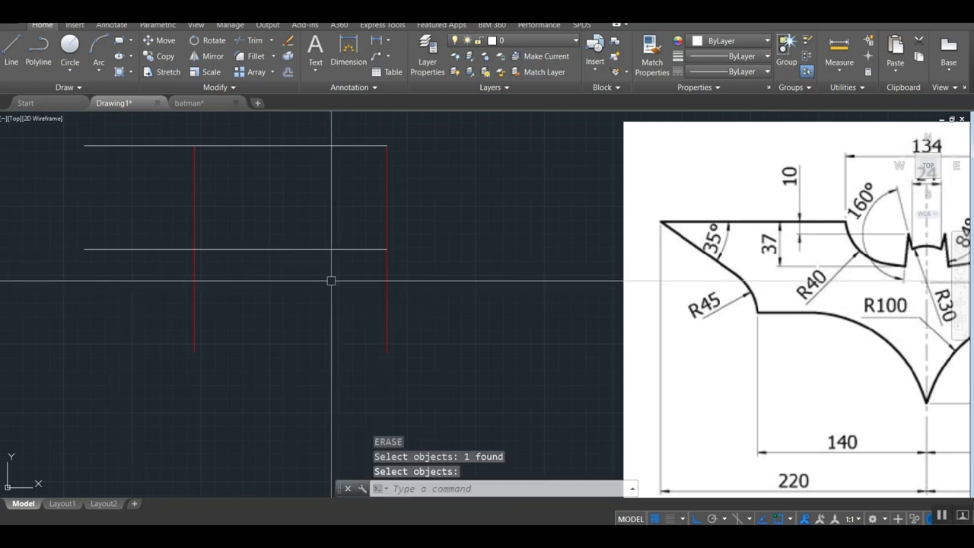
{"action": "type", "text": "o"}
{"action": "key", "text": "Return"}
{"action": "type", "text": "4"}
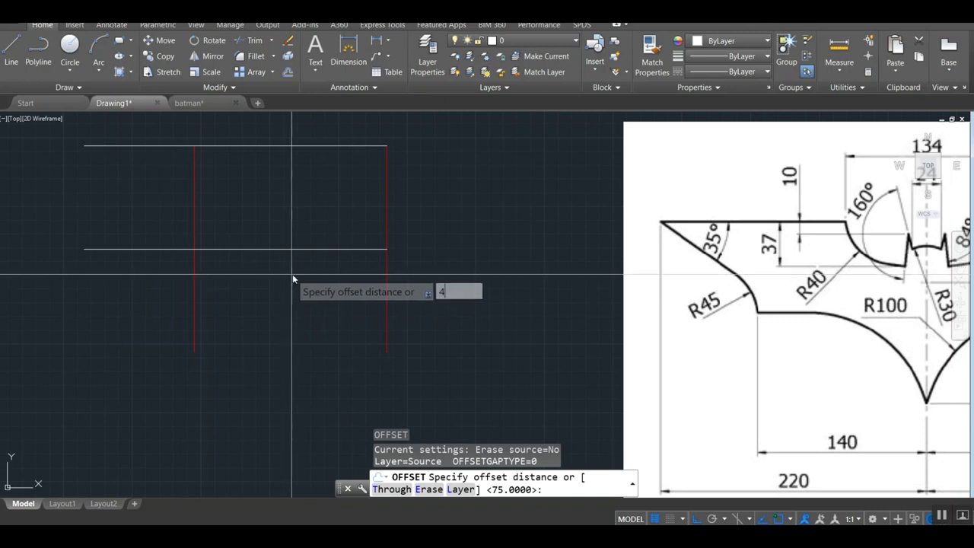
{"action": "type", "text": "0"}
{"action": "key", "text": "Return"}
{"action": "left_click", "coordinate": [197, 284]}
{"action": "left_click", "coordinate": [261, 276]}
{"action": "key", "text": "Return"}
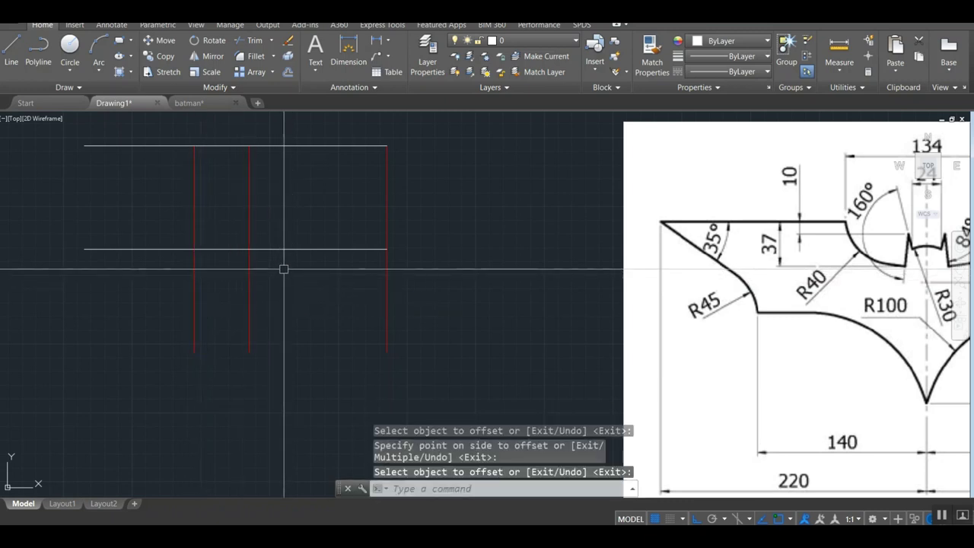
Step: Trim the lower horizontal line's left part at the new vertical line
{"action": "type", "text": "r"}
{"action": "key", "text": "Return"}
{"action": "left_click", "coordinate": [249, 258]}
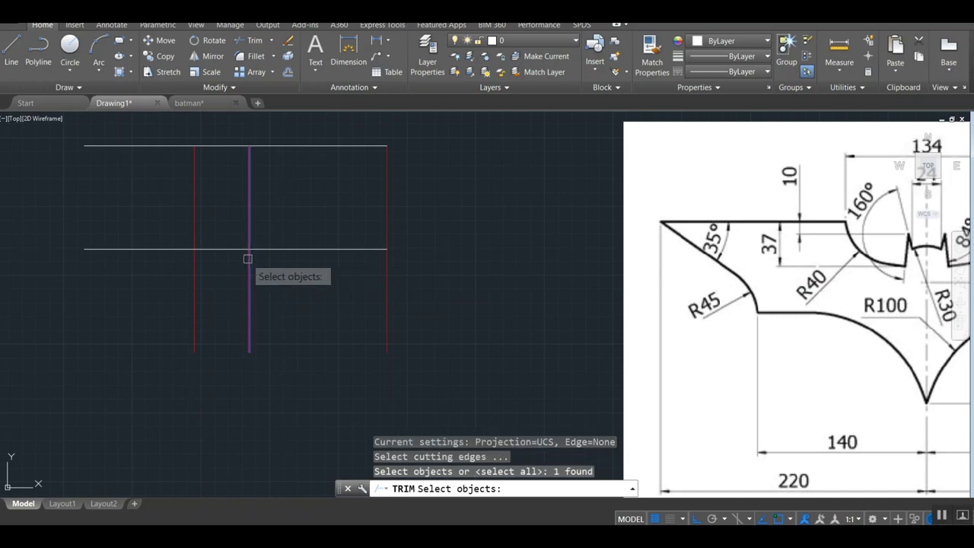
{"action": "key", "text": "Return"}
{"action": "left_click", "coordinate": [238, 248]}
{"action": "key", "text": "Return"}
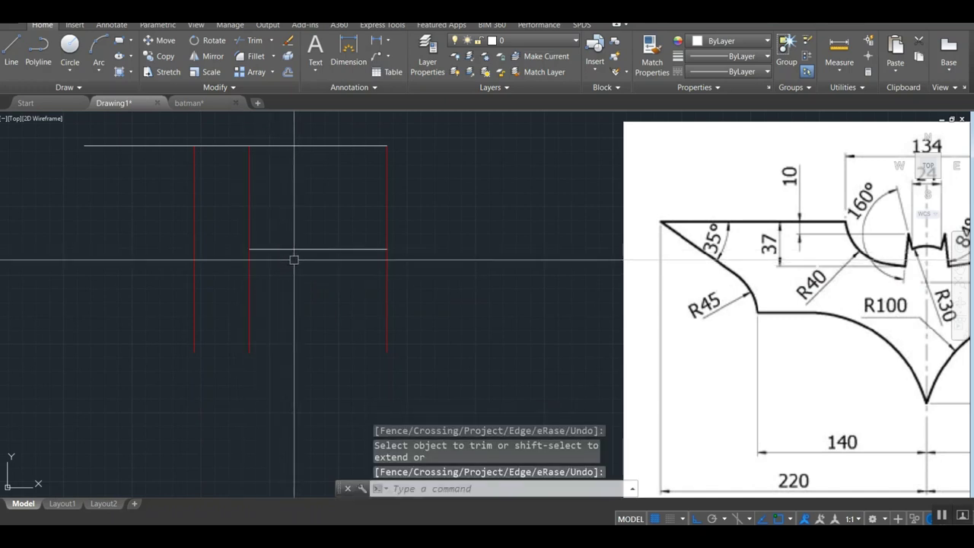
Step: Draw a radius-100 circle tangent to the horizontal line and the right red line
{"action": "type", "text": "c"}
{"action": "key", "text": "Return"}
{"action": "key", "text": "Return"}
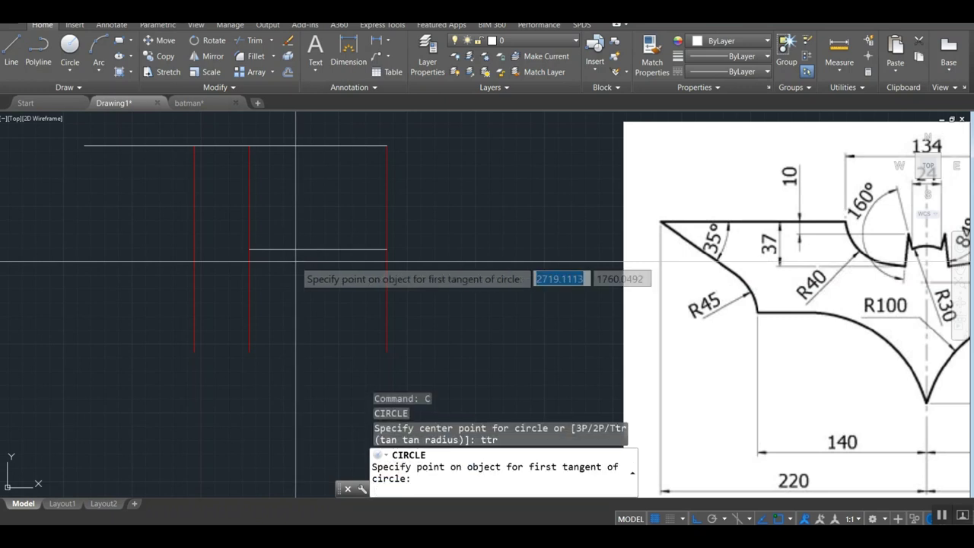
{"action": "left_click", "coordinate": [330, 249]}
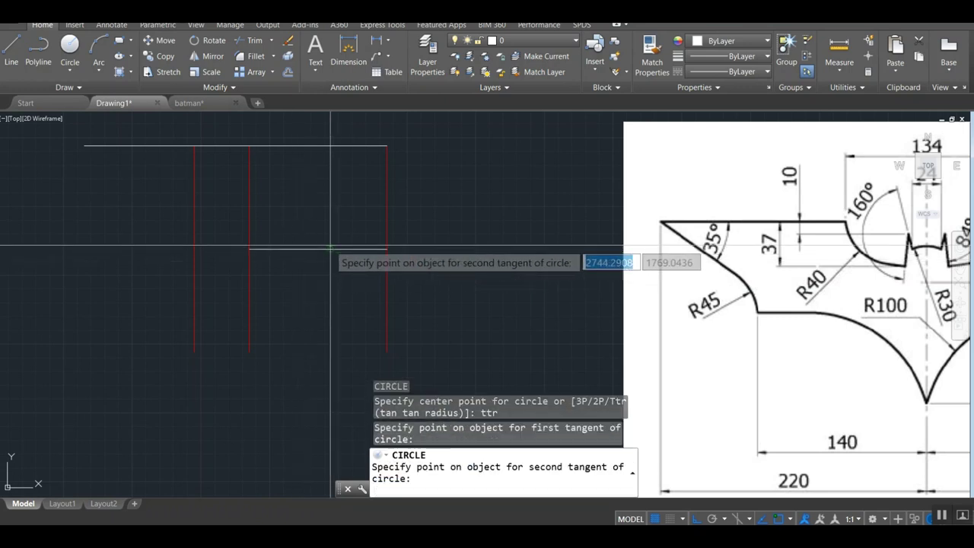
{"action": "left_click", "coordinate": [386, 286]}
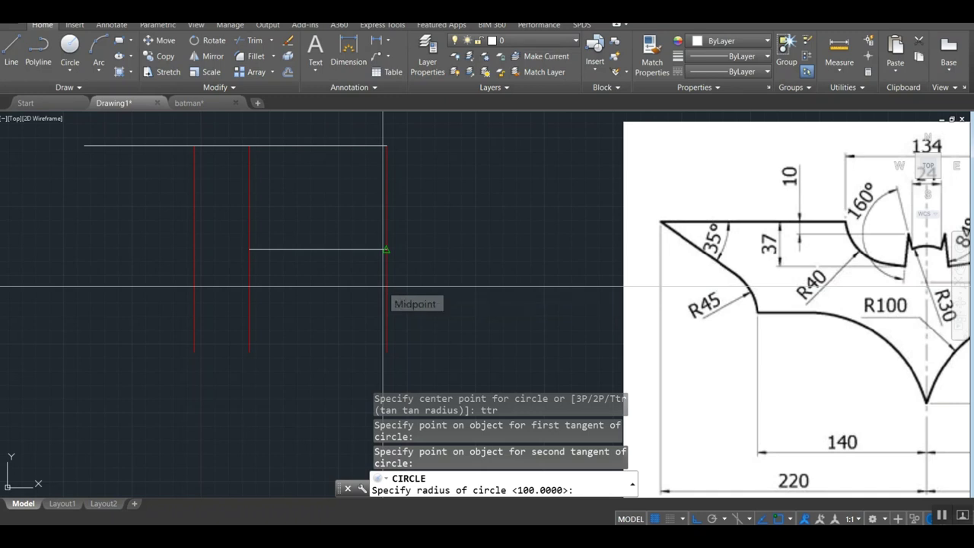
{"action": "key", "text": "Return"}
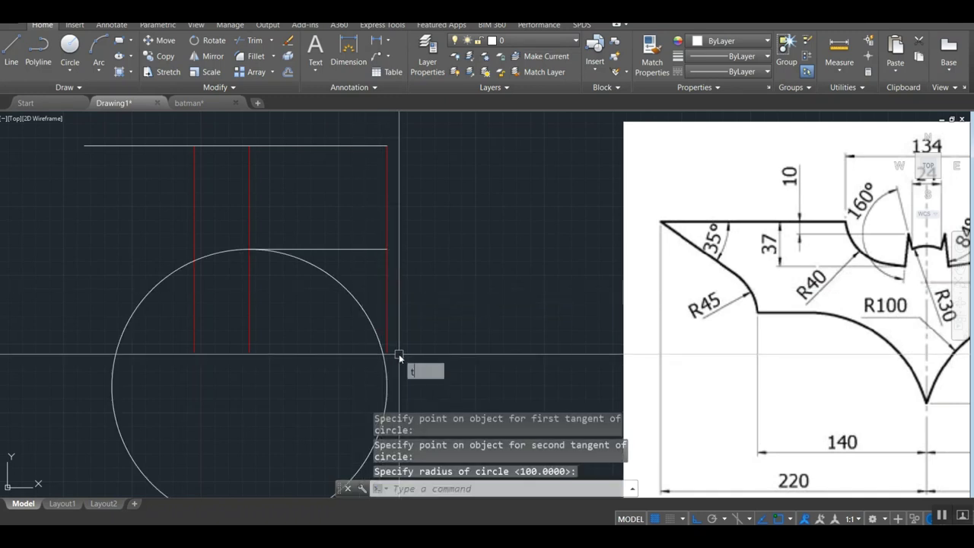
Step: Draw a construction line joining the bottoms of the right and left red lines
{"action": "type", "text": "r"}
{"action": "key", "text": "Return"}
{"action": "key", "text": "Escape"}
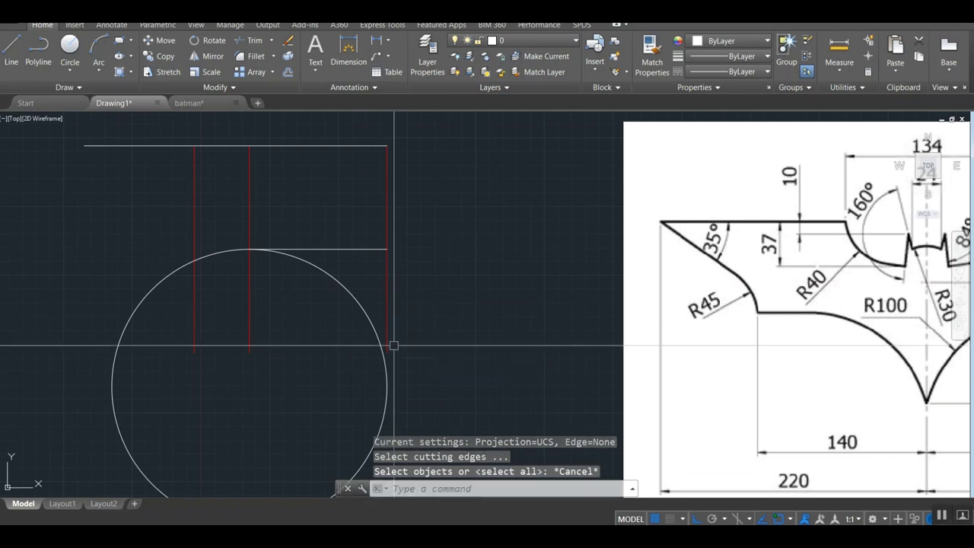
{"action": "type", "text": "l"}
{"action": "key", "text": "Return"}
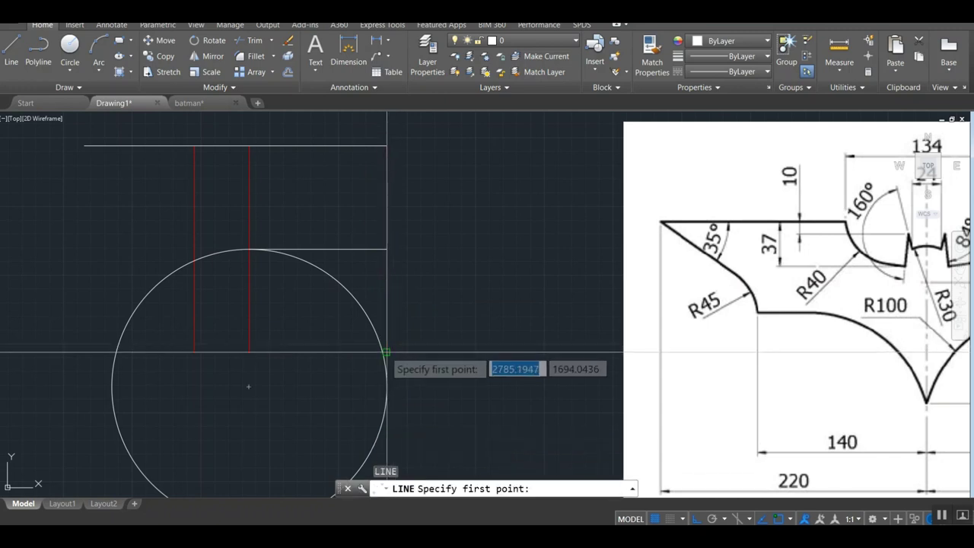
{"action": "left_click", "coordinate": [386, 351]}
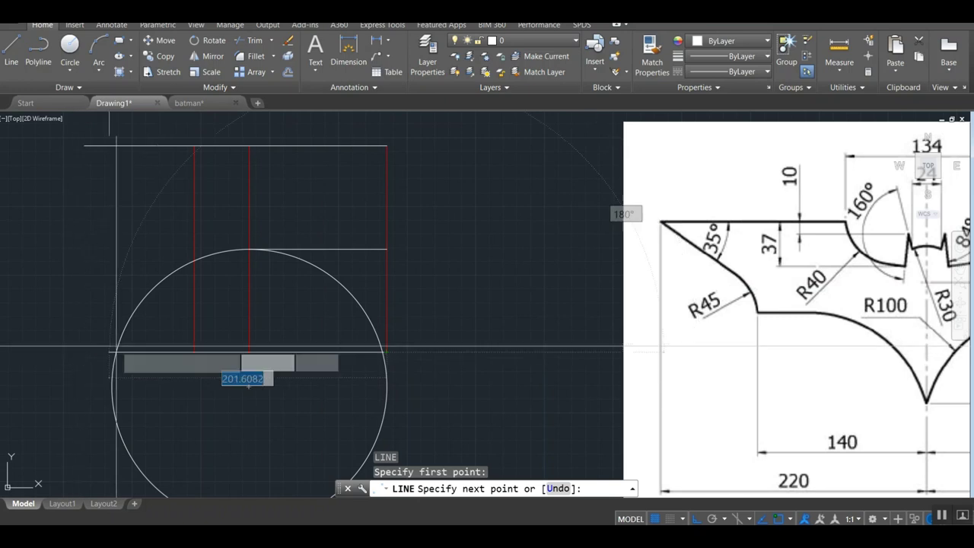
{"action": "left_click", "coordinate": [193, 351]}
{"action": "key", "text": "Return"}
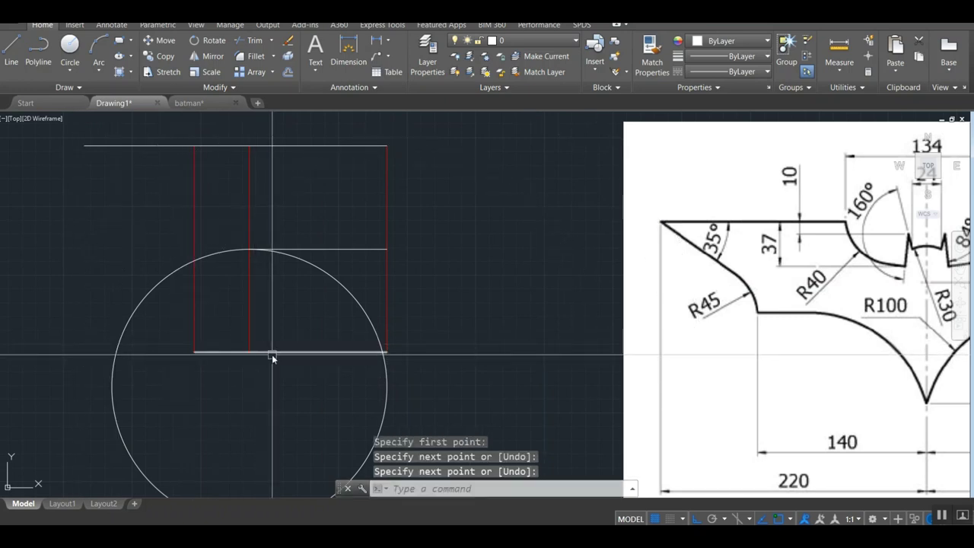
Step: Trim the circle at the bottom and middle vertical lines, leaving the top-right arc
{"action": "type", "text": "tr"}
{"action": "key", "text": "Return"}
{"action": "left_click", "coordinate": [369, 351]}
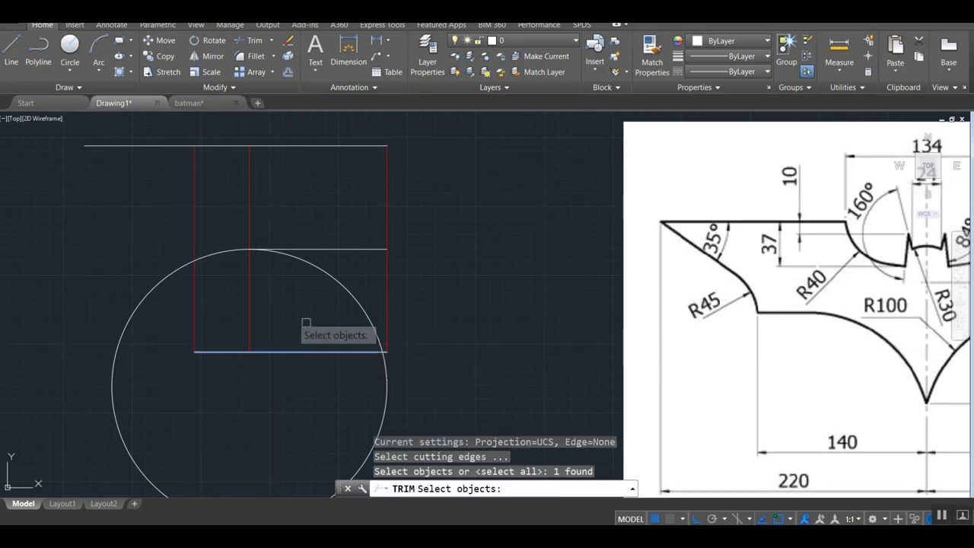
{"action": "left_click", "coordinate": [248, 233]}
{"action": "key", "text": "Return"}
{"action": "left_click", "coordinate": [236, 247]}
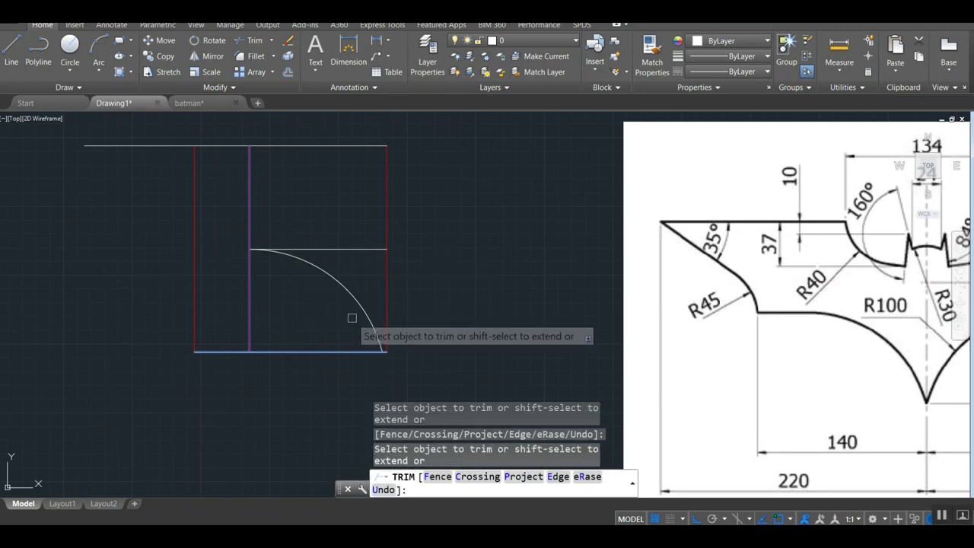
{"action": "key", "text": "Escape"}
Step: Check the remaining arc's lower endpoint, then begin erasing construction lines
{"action": "left_click", "coordinate": [373, 327]}
{"action": "scroll", "coordinate": [381, 343], "scroll_direction": "up", "scroll_amount": 4}
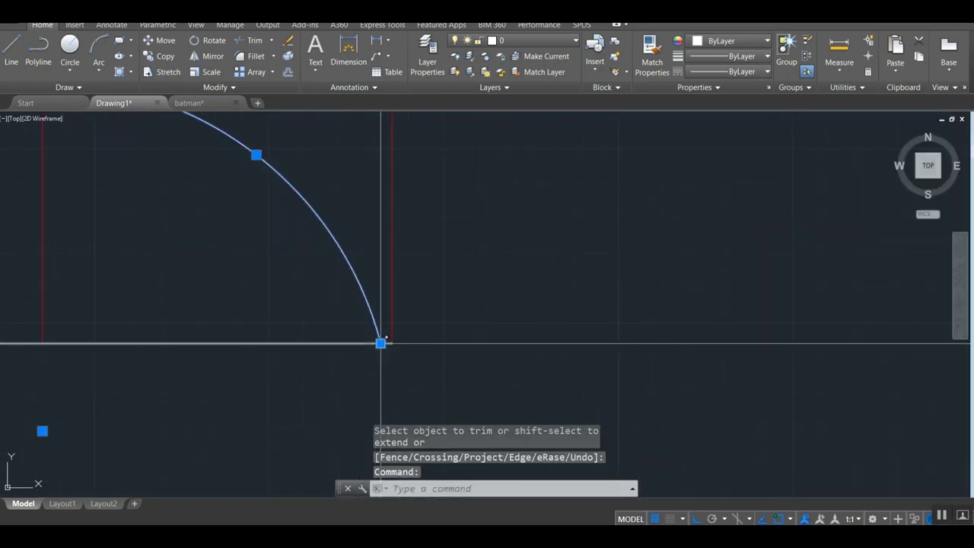
{"action": "left_click", "coordinate": [381, 343]}
{"action": "scroll", "coordinate": [430, 340], "scroll_direction": "down", "scroll_amount": 2}
{"action": "key", "text": "Escape"}
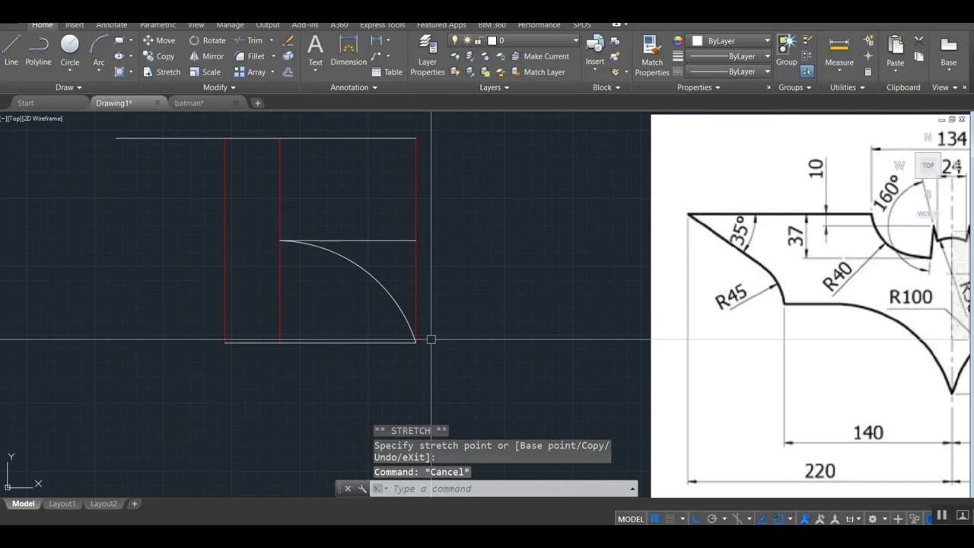
{"action": "type", "text": "e"}
{"action": "key", "text": "Return"}
Step: Erase the bottom construction line, undoing the accidental erasure of two verticals
{"action": "left_click", "coordinate": [343, 314]}
{"action": "left_click", "coordinate": [266, 329]}
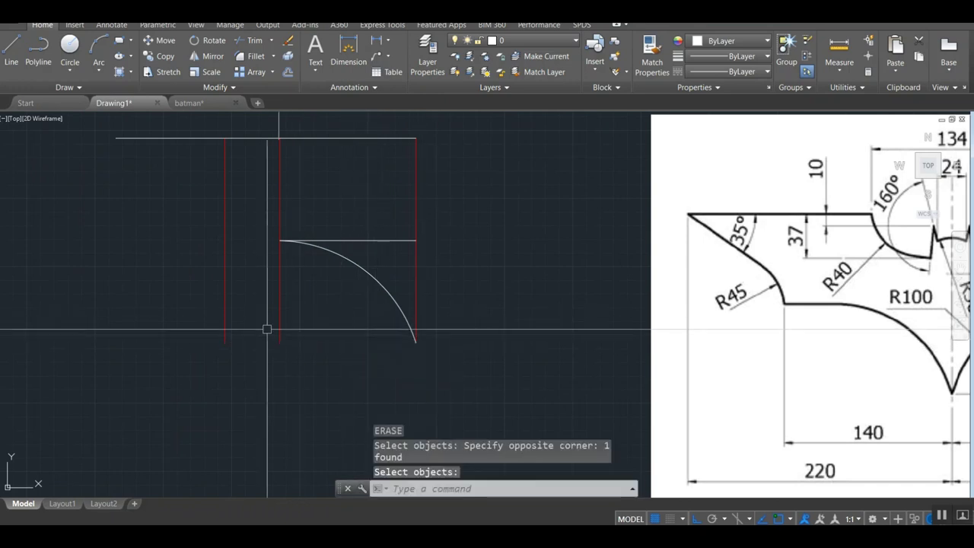
{"action": "scroll", "coordinate": [228, 329], "scroll_direction": "down", "scroll_amount": 2}
{"action": "key", "text": "Return"}
{"action": "key", "text": "Return"}
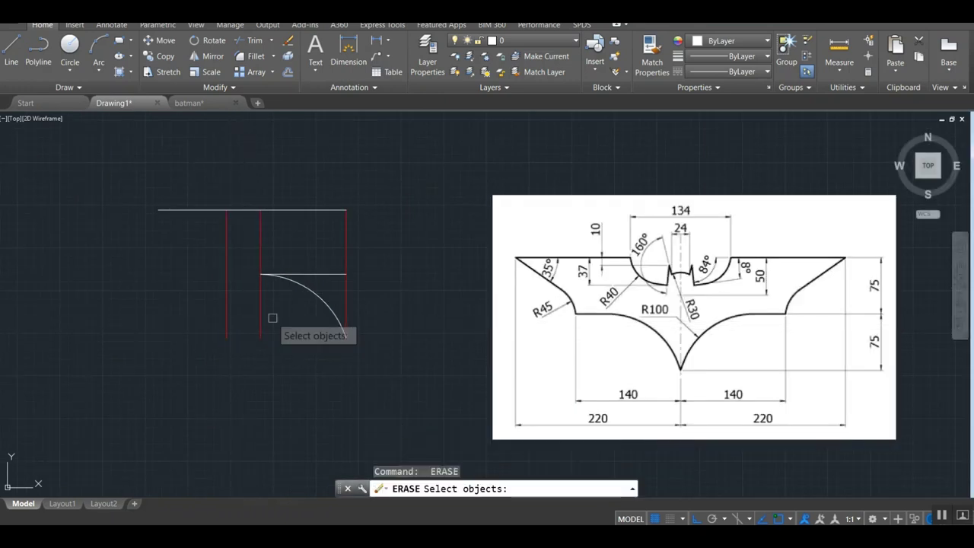
{"action": "left_click", "coordinate": [274, 316]}
{"action": "left_click", "coordinate": [206, 314]}
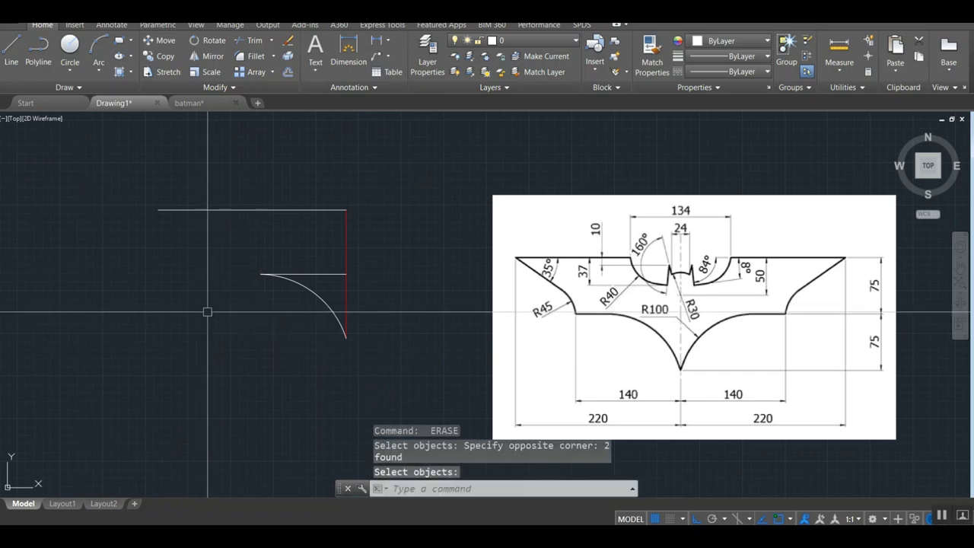
{"action": "key", "text": "ctrl+z"}
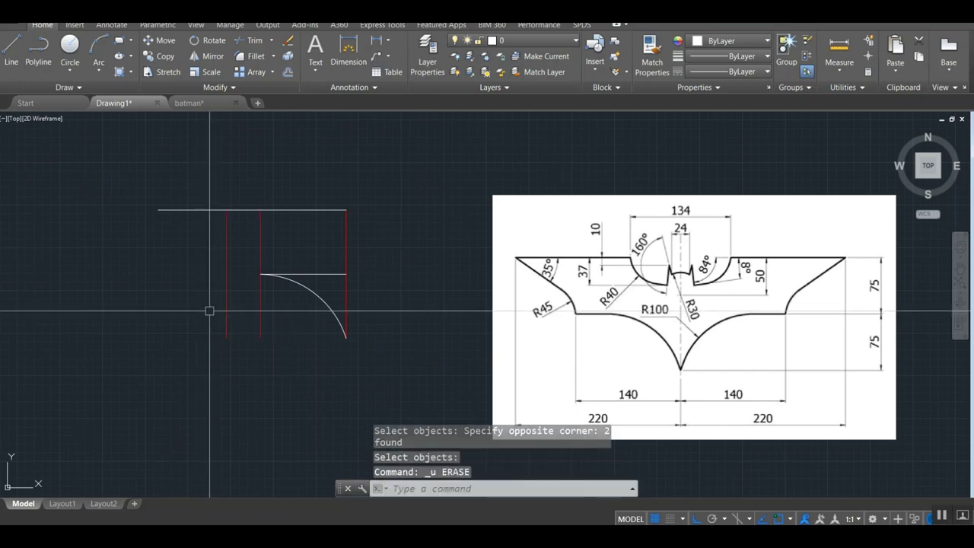
Step: Draw a horizontal line from the arc's upper end left to the red line
{"action": "type", "text": "l"}
{"action": "key", "text": "Return"}
{"action": "left_click", "coordinate": [260, 274]}
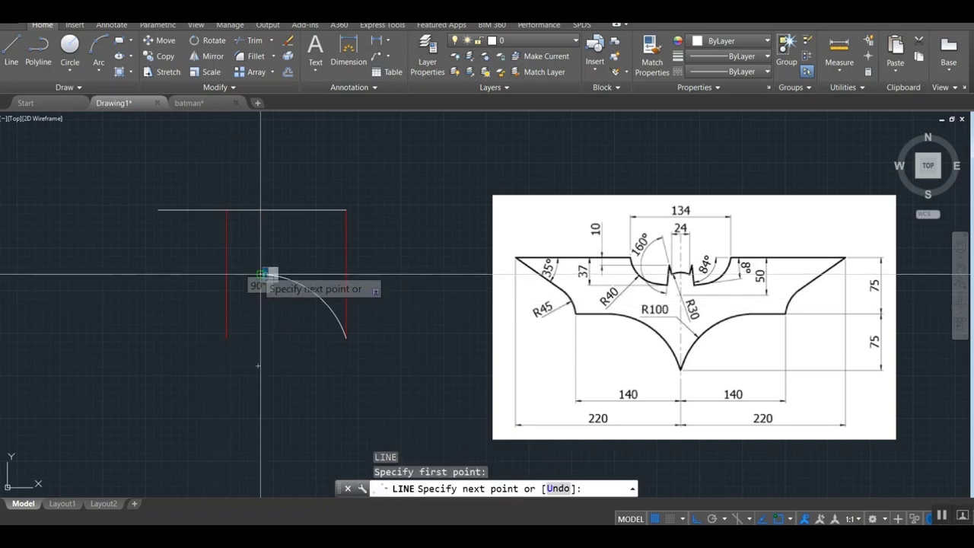
{"action": "left_click", "coordinate": [228, 274]}
{"action": "key", "text": "Return"}
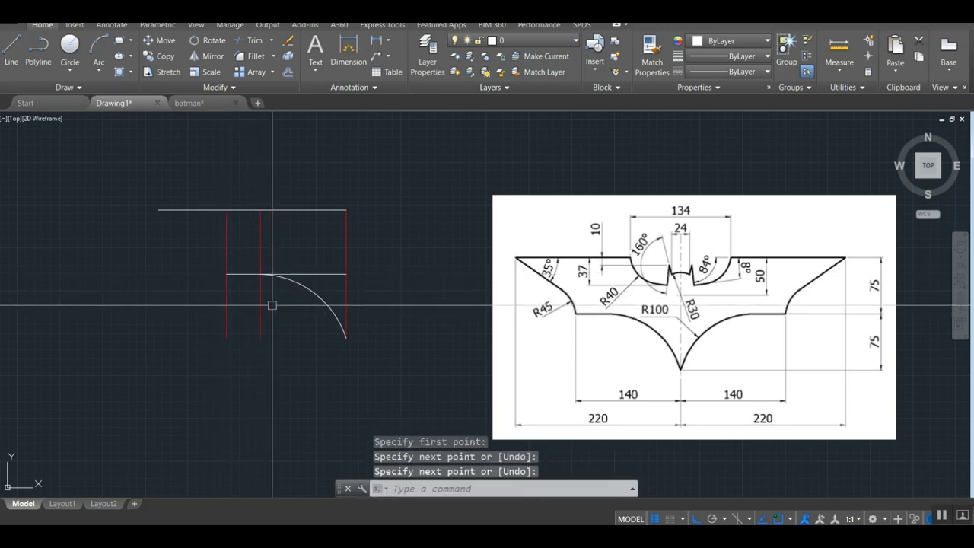
Step: Trim the vertical line below the new middle horizontal line
{"action": "type", "text": "tr"}
{"action": "key", "text": "Return"}
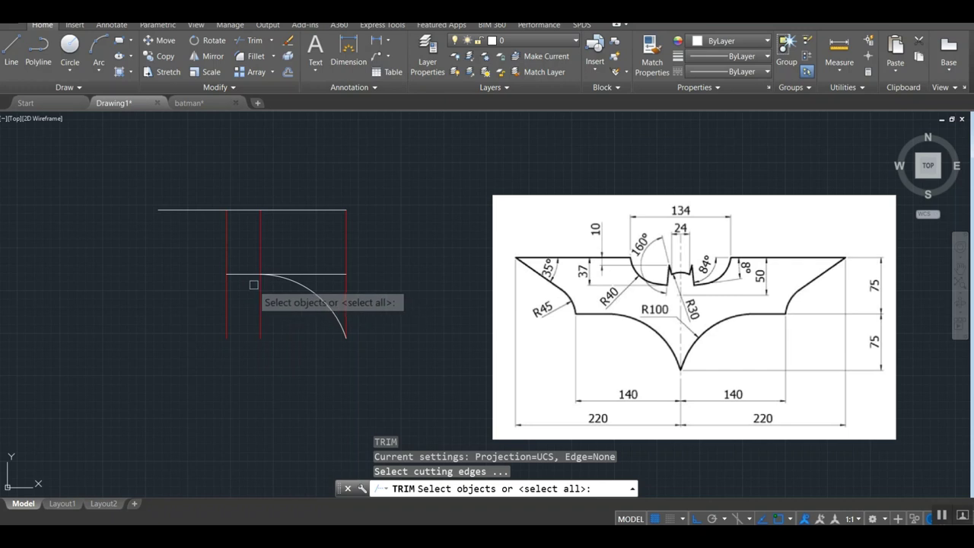
{"action": "left_click", "coordinate": [233, 275]}
{"action": "key", "text": "Return"}
{"action": "left_click", "coordinate": [227, 283]}
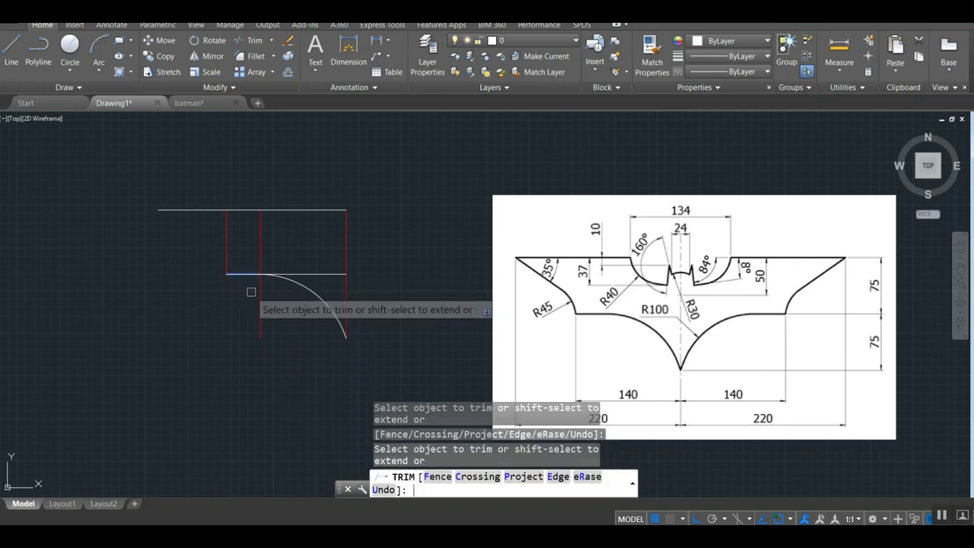
{"action": "key", "text": "Return"}
Step: Erase the leftover red vertical below the middle line and the short inner vertical
{"action": "type", "text": "e"}
{"action": "key", "text": "Return"}
{"action": "left_click_drag", "start_coordinate": [282, 314], "coordinate": [223, 276]}
{"action": "key", "text": "Return"}
{"action": "key", "text": "Return"}
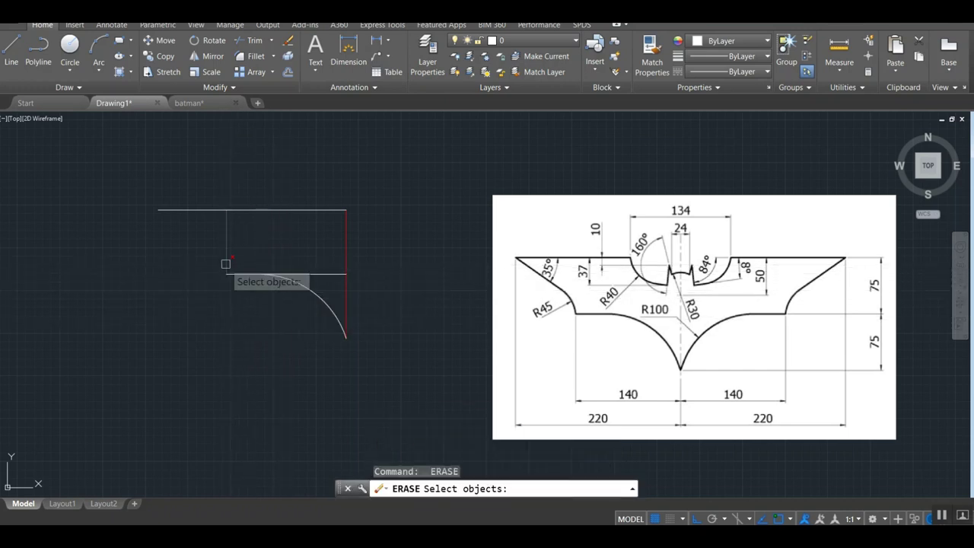
{"action": "left_click", "coordinate": [225, 264]}
{"action": "key", "text": "Return"}
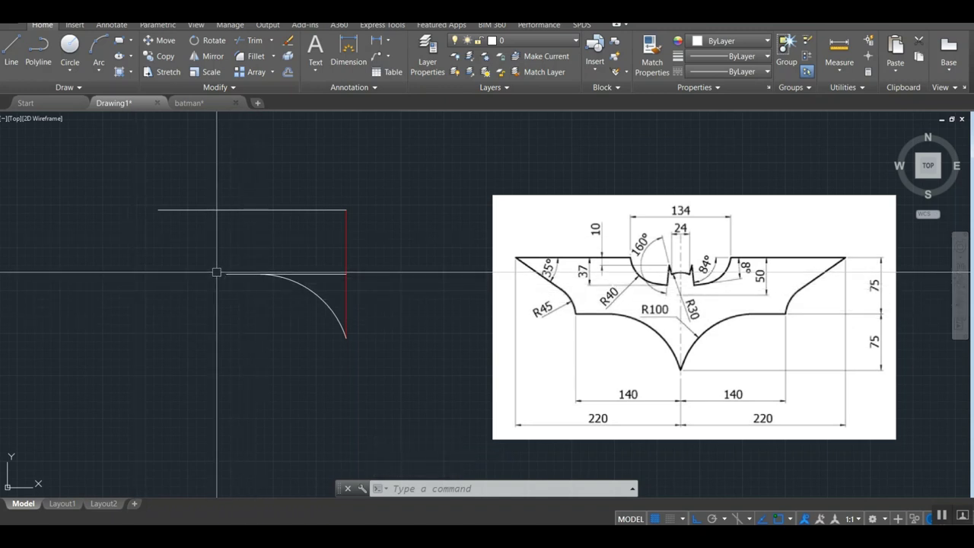
Step: Start a line at the top line's left end and set polar tracking to 35° increments
{"action": "key", "text": "Return"}
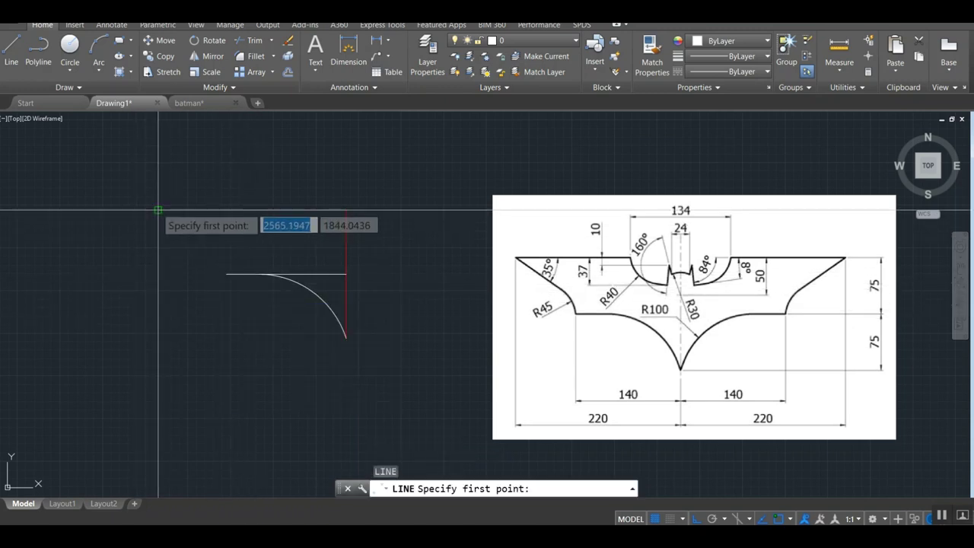
{"action": "left_click", "coordinate": [158, 209]}
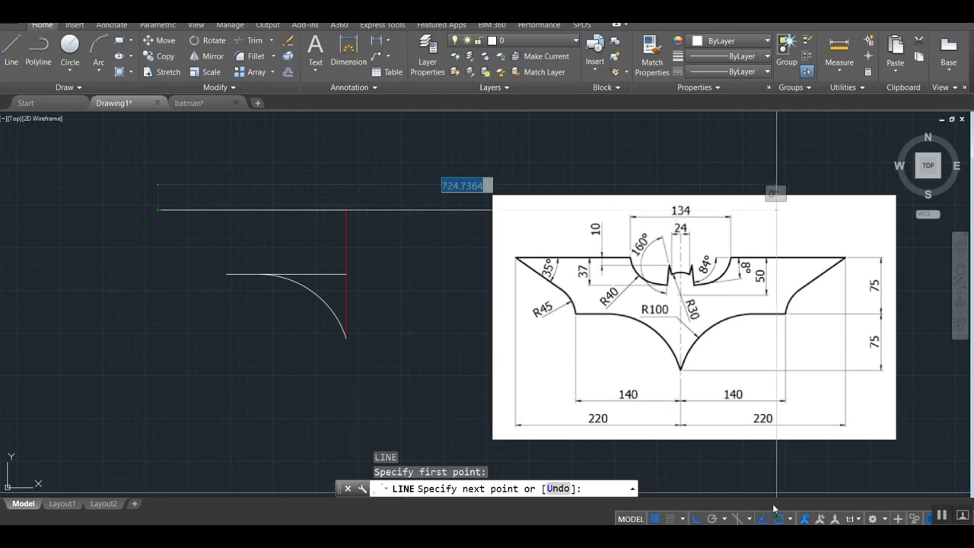
{"action": "left_click", "coordinate": [696, 519]}
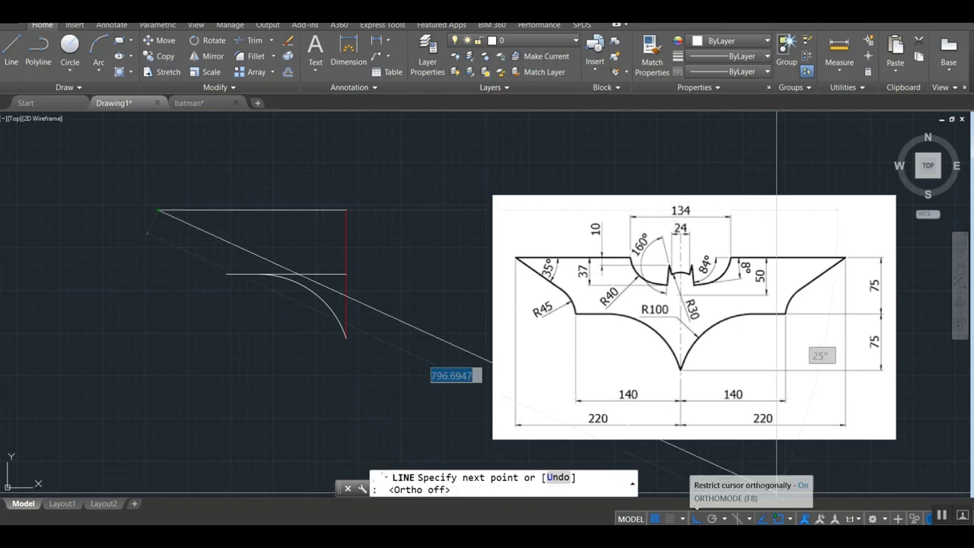
{"action": "left_click", "coordinate": [725, 519]}
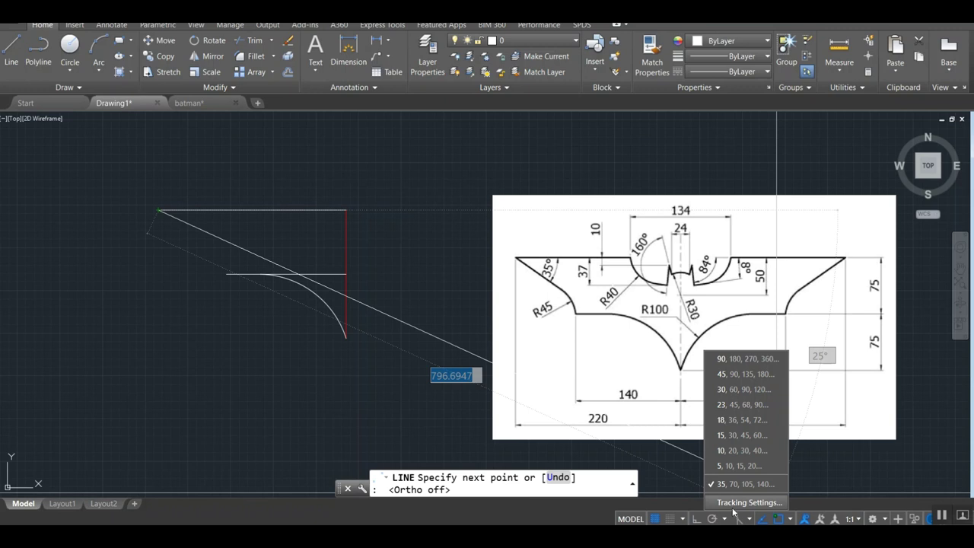
{"action": "left_click", "coordinate": [750, 375]}
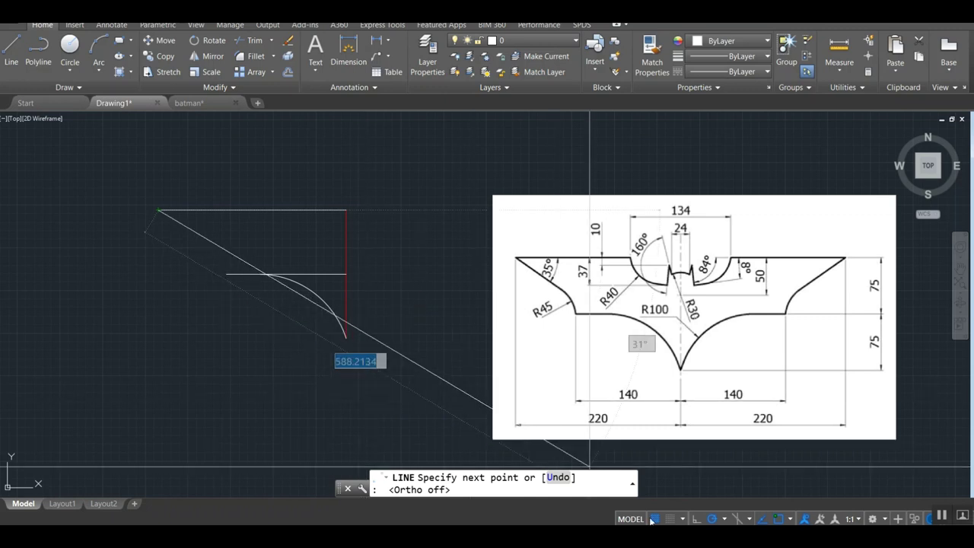
{"action": "left_click", "coordinate": [725, 519]}
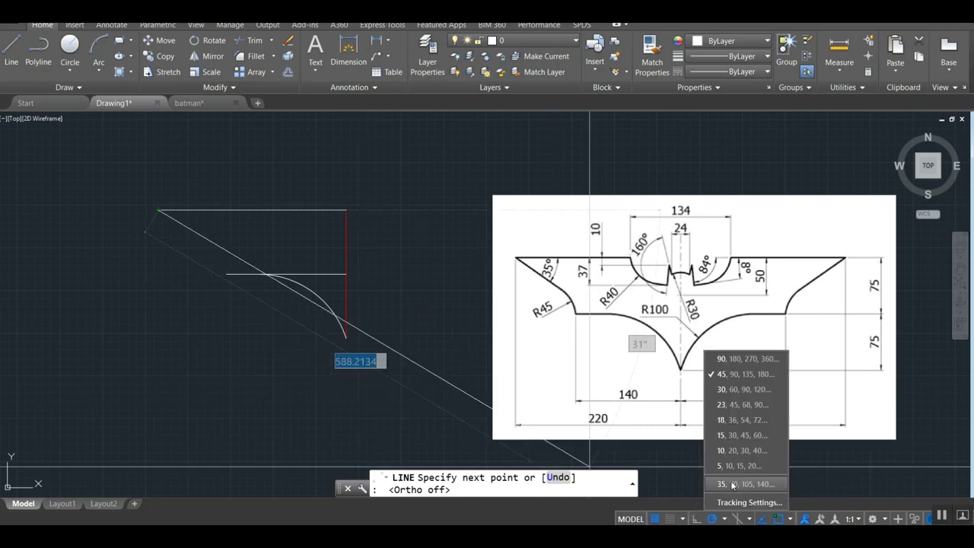
{"action": "left_click", "coordinate": [731, 485]}
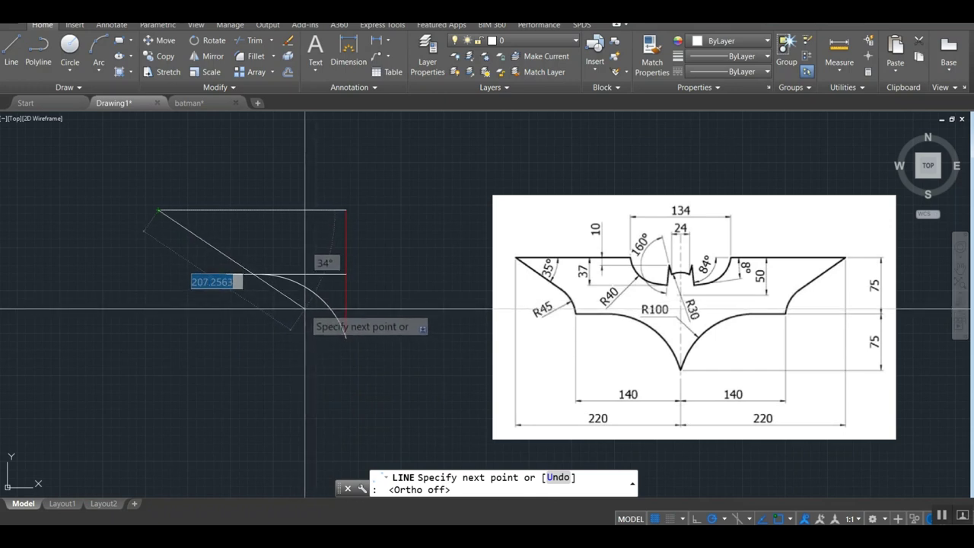
{"action": "left_click", "coordinate": [725, 519]}
{"action": "left_click", "coordinate": [748, 502]}
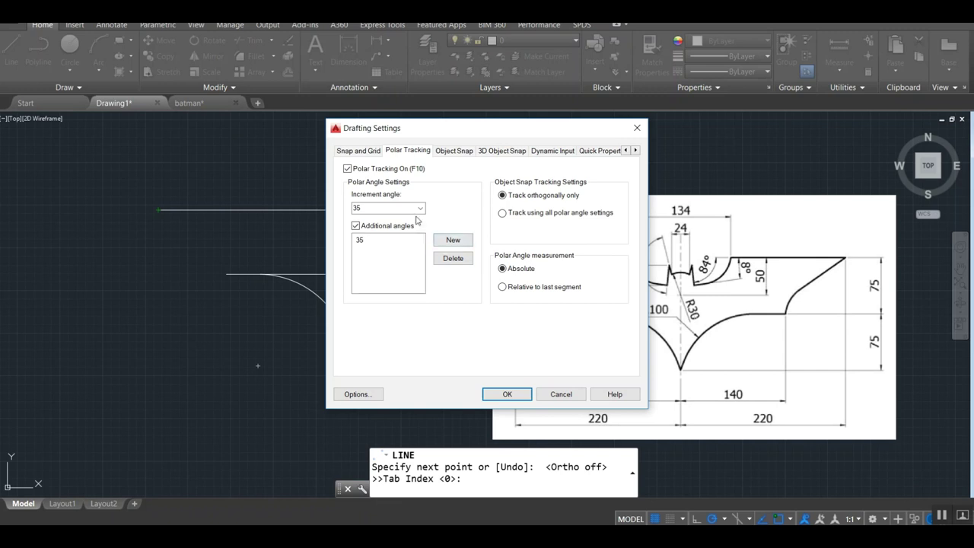
{"action": "left_click", "coordinate": [419, 208]}
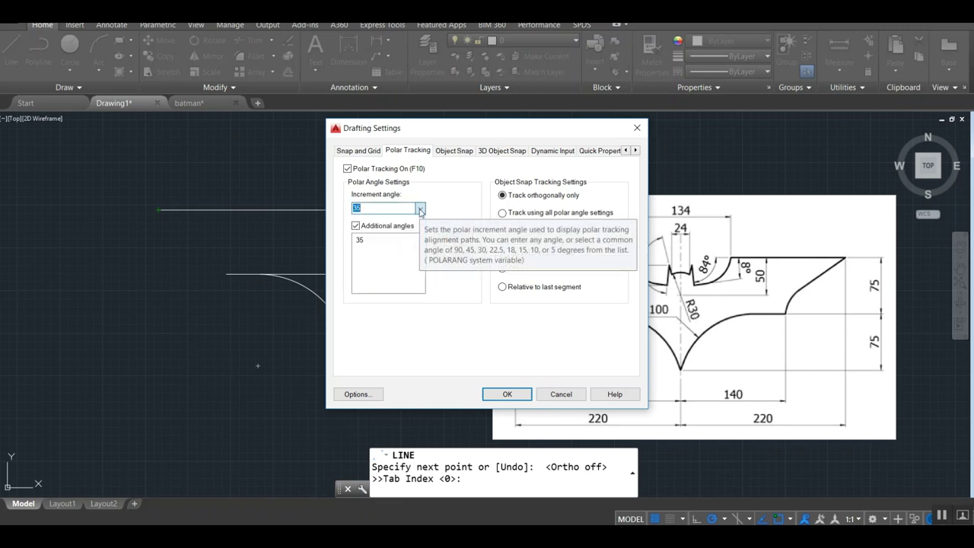
{"action": "left_click", "coordinate": [507, 394]}
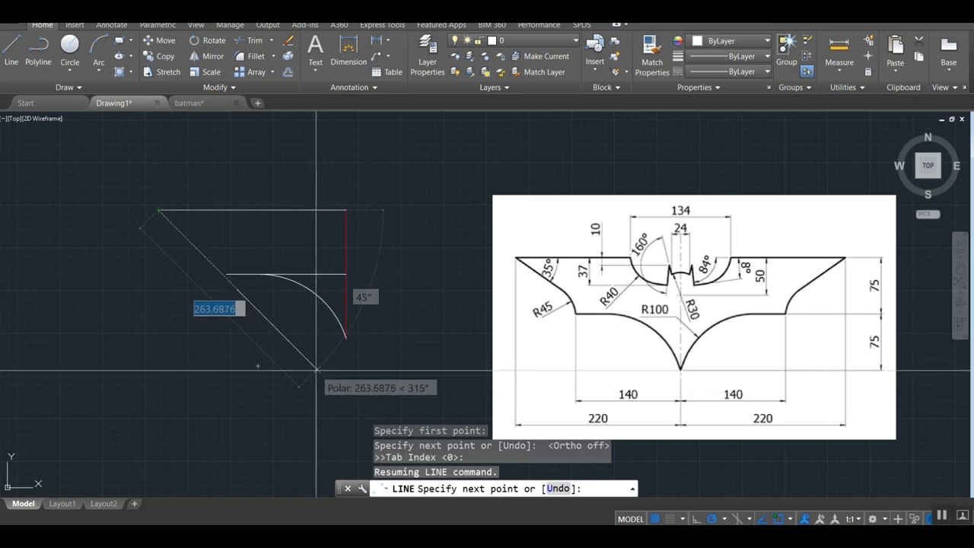
Step: Reapply 35° polar increments and end the diagonal line below the middle horizontal
{"action": "left_click", "coordinate": [723, 519]}
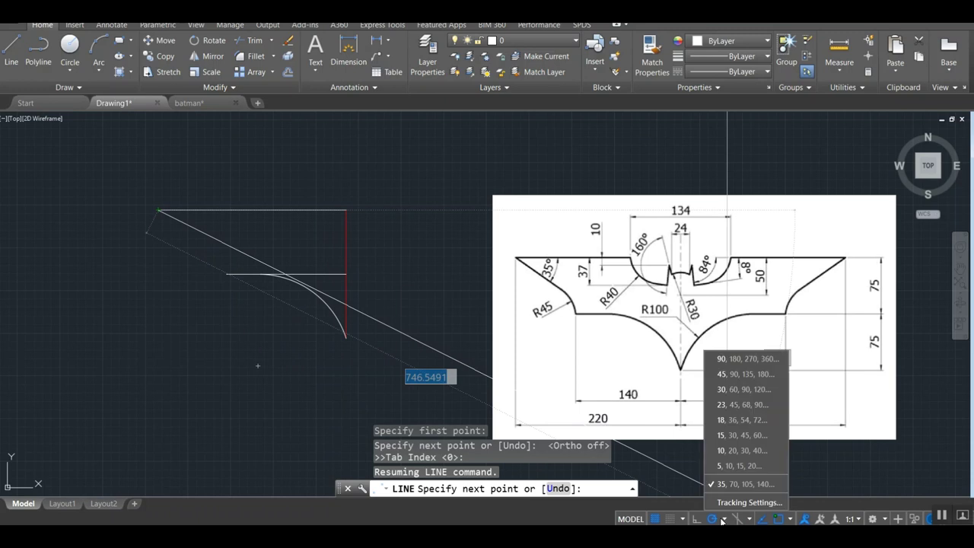
{"action": "left_click", "coordinate": [731, 485]}
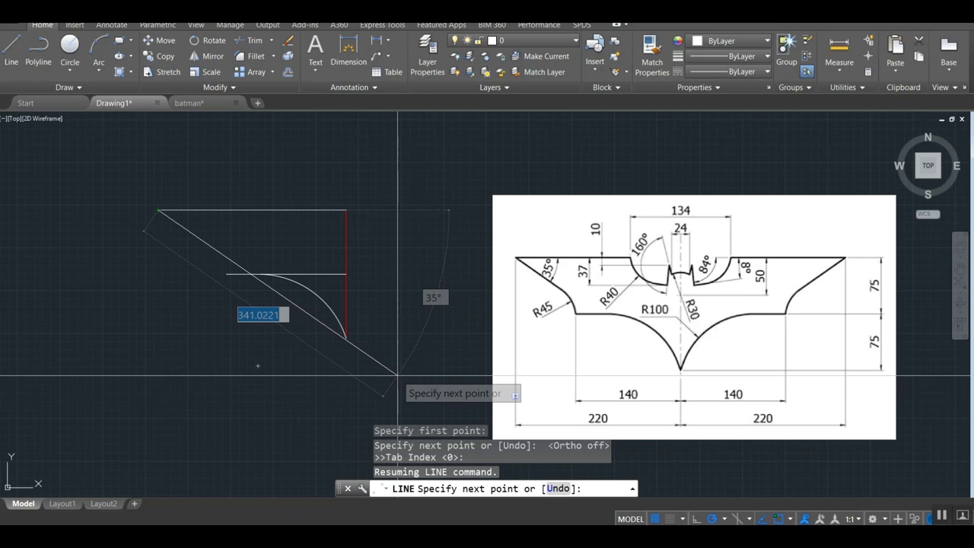
{"action": "key", "text": "F10"}
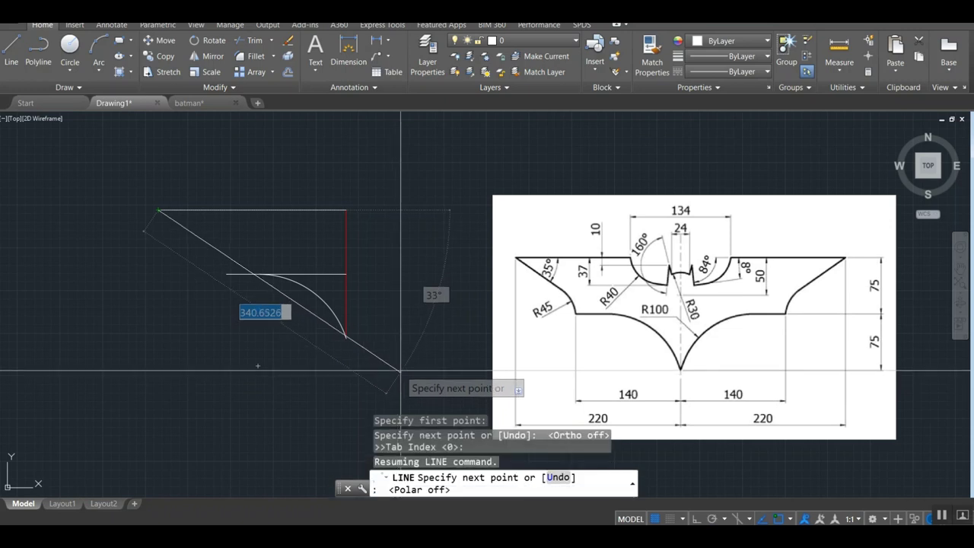
{"action": "left_click", "coordinate": [727, 519]}
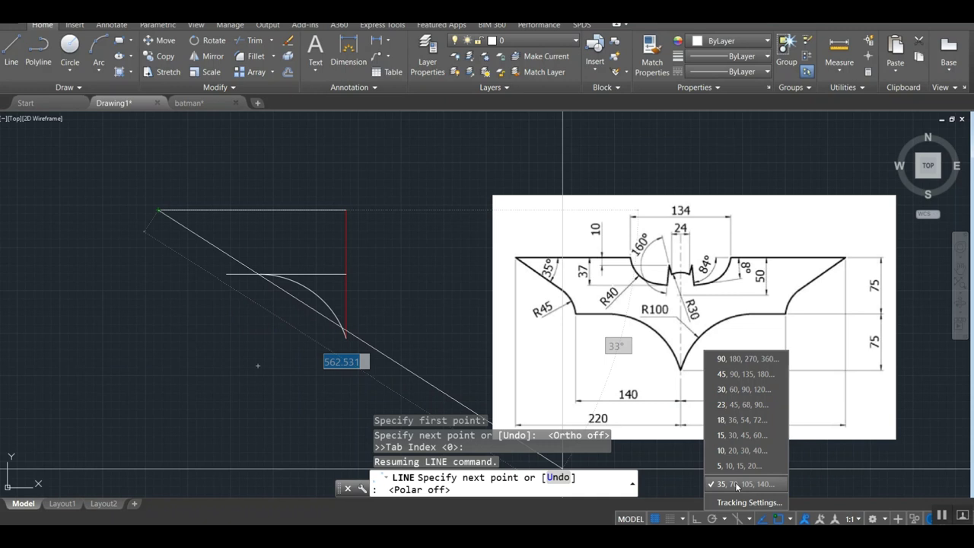
{"action": "left_click", "coordinate": [256, 360]}
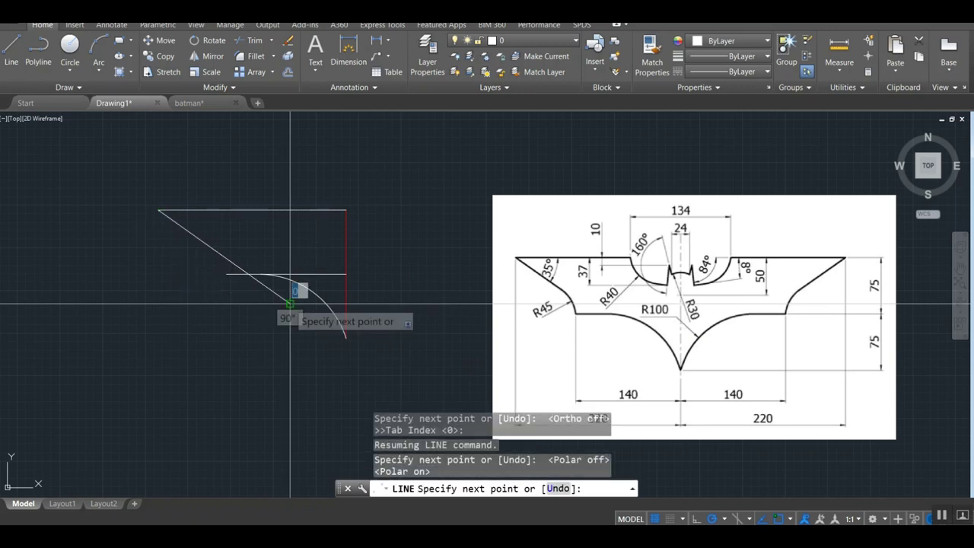
{"action": "left_click", "coordinate": [290, 303]}
{"action": "key", "text": "Return"}
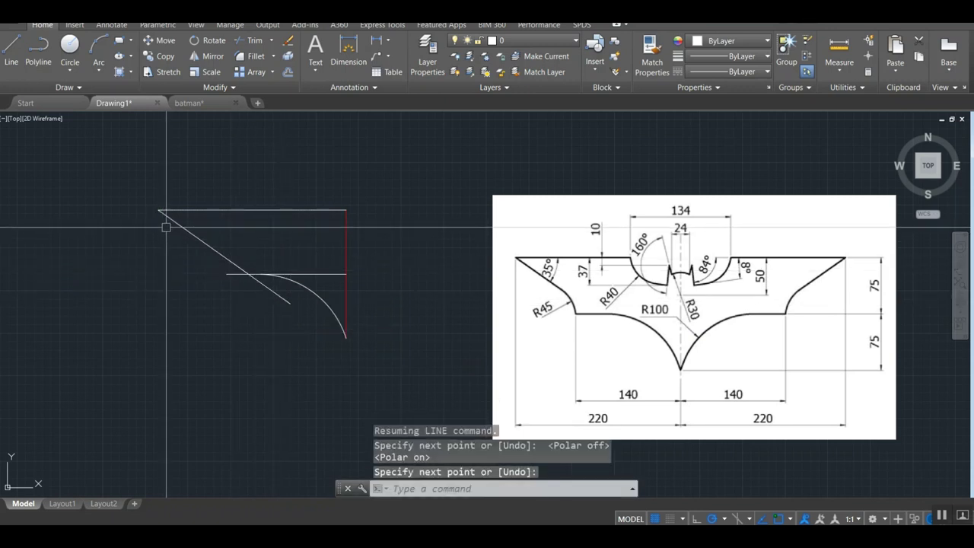
Step: Add an angular dimension between the diagonal and top edge, showing 35°
{"action": "type", "text": "dimal"}
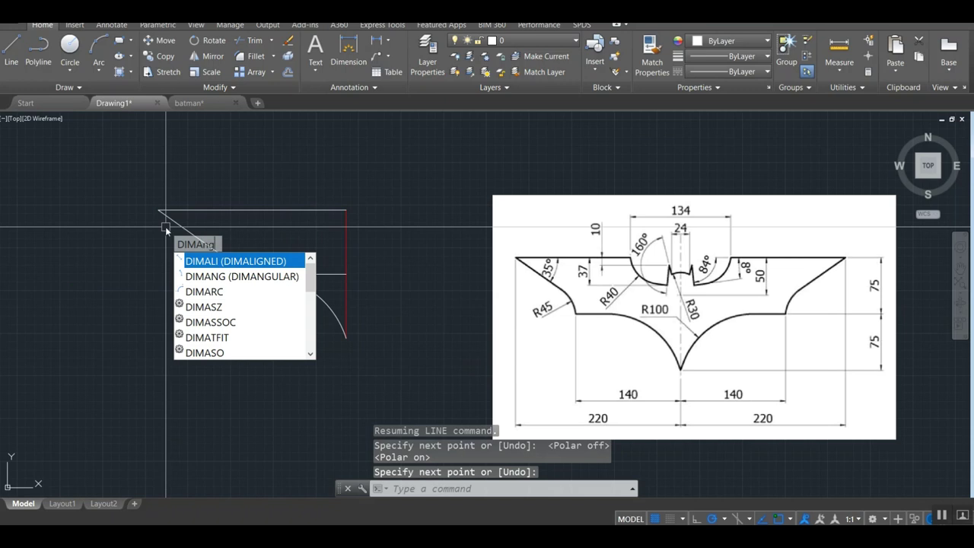
{"action": "key", "text": "Return"}
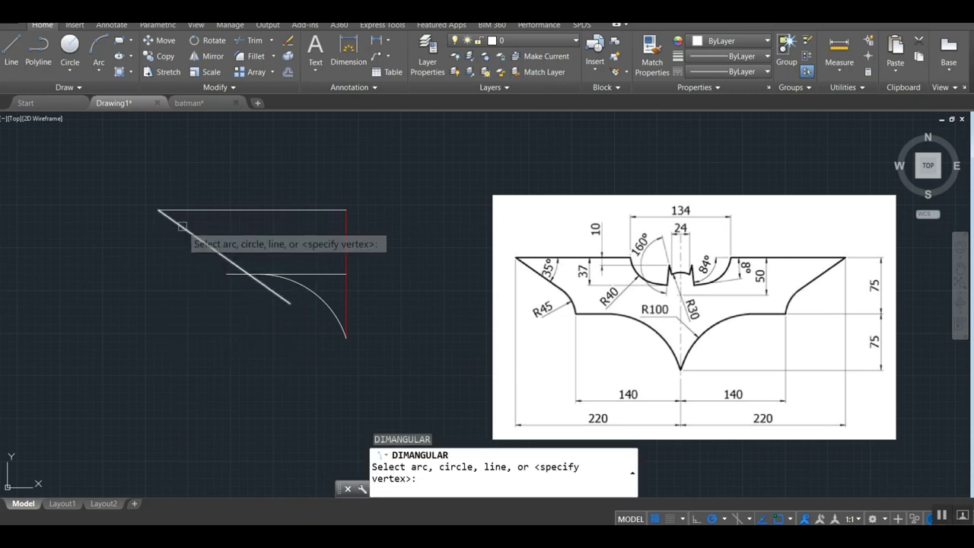
{"action": "left_click", "coordinate": [182, 226]}
{"action": "left_click", "coordinate": [187, 210]}
{"action": "left_click", "coordinate": [196, 219]}
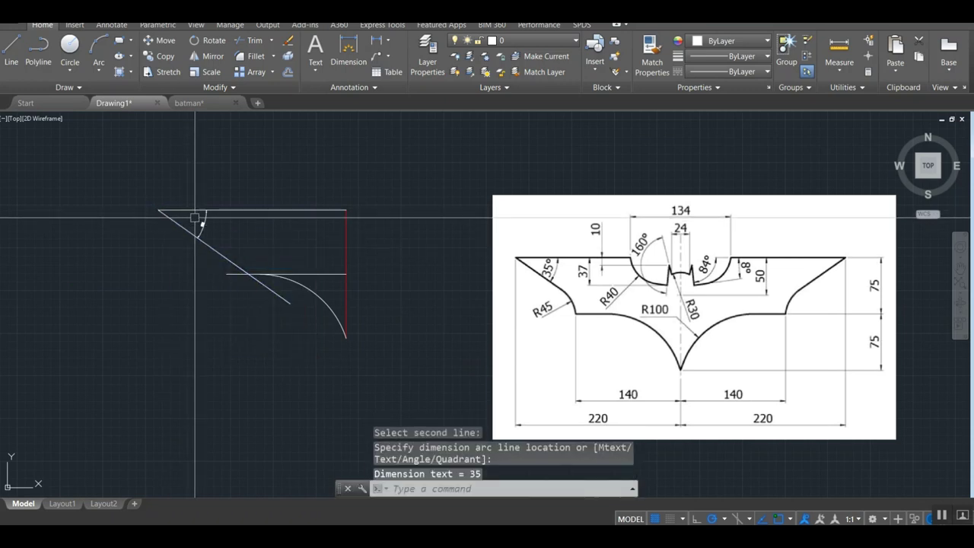
{"action": "scroll", "coordinate": [195, 218], "scroll_direction": "up", "scroll_amount": 4}
Step: Window-select the temporary angle dimension for erasing
{"action": "type", "text": "e"}
{"action": "key", "text": "Return"}
{"action": "left_click", "coordinate": [267, 274]}
{"action": "left_click", "coordinate": [203, 258]}
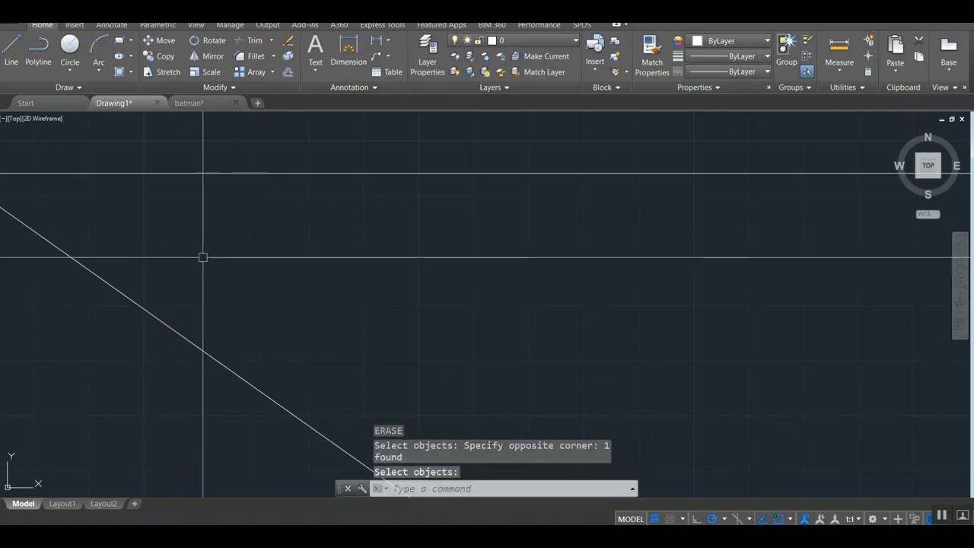
{"action": "scroll", "coordinate": [203, 258], "scroll_direction": "down", "scroll_amount": 4}
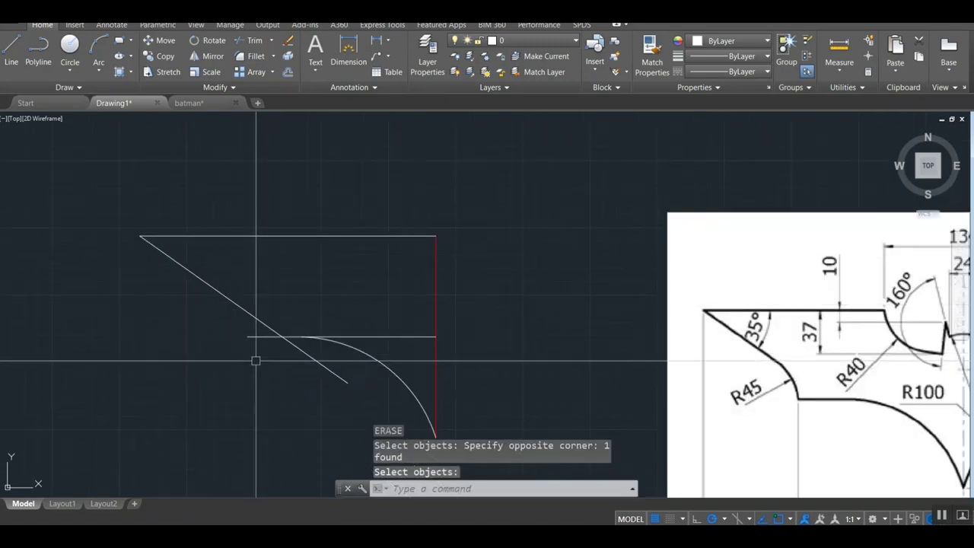
Step: Delete the angle dimension and draw a short vertical line from the horizontal line's left end to the diagonal
{"action": "key", "text": "Return"}
{"action": "type", "text": "l"}
{"action": "key", "text": "Return"}
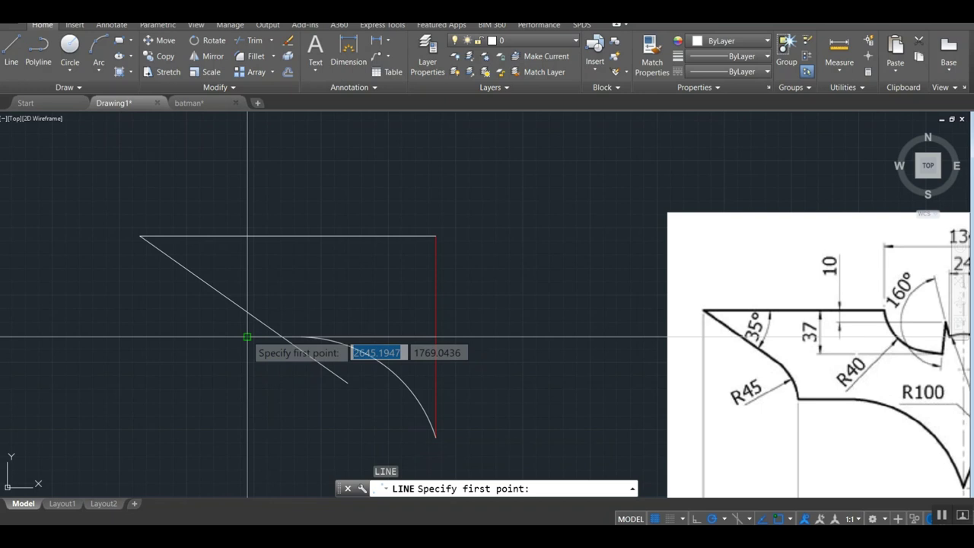
{"action": "left_click", "coordinate": [248, 336]}
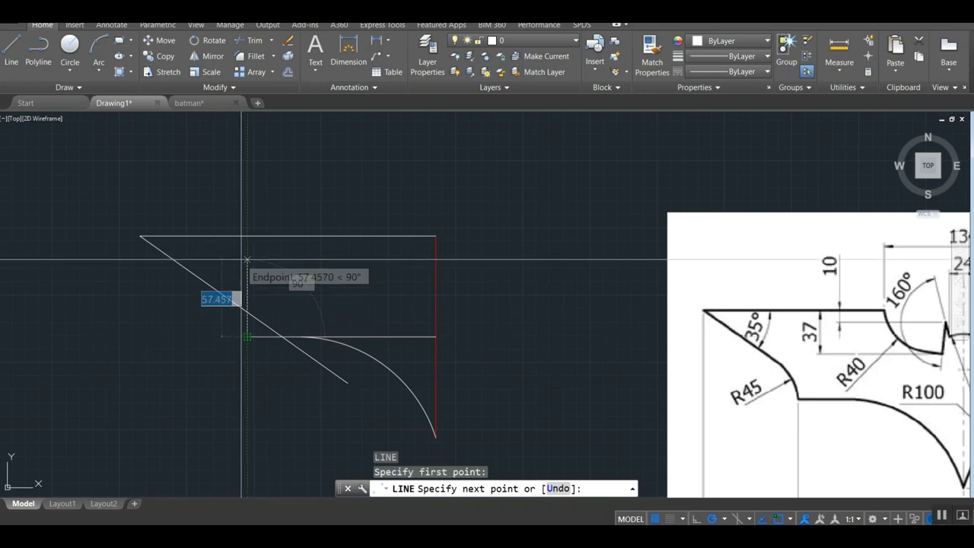
{"action": "left_click", "coordinate": [247, 312]}
{"action": "key", "text": "Return"}
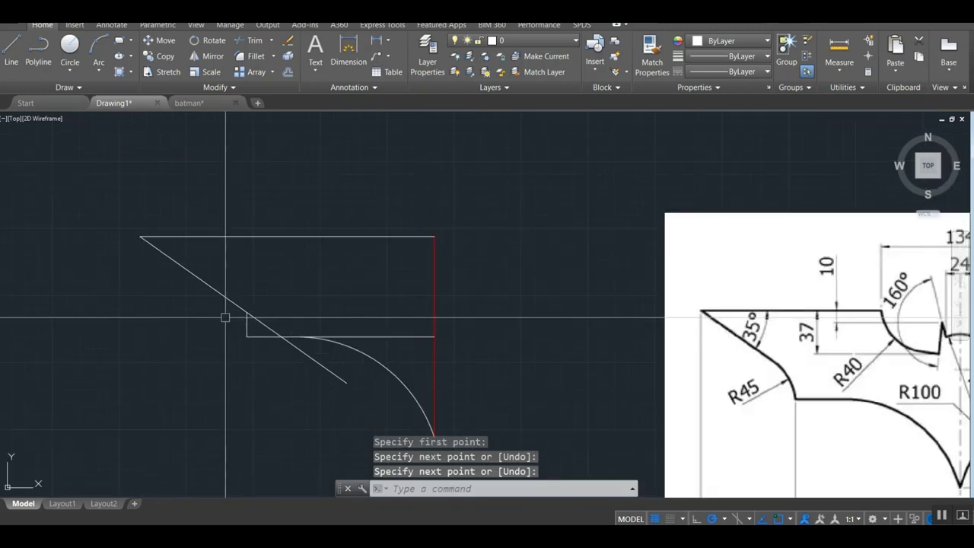
Step: Draw a radius-45 circle tangent to the diagonal and the short vertical line
{"action": "key", "text": "Return"}
{"action": "key", "text": "Return"}
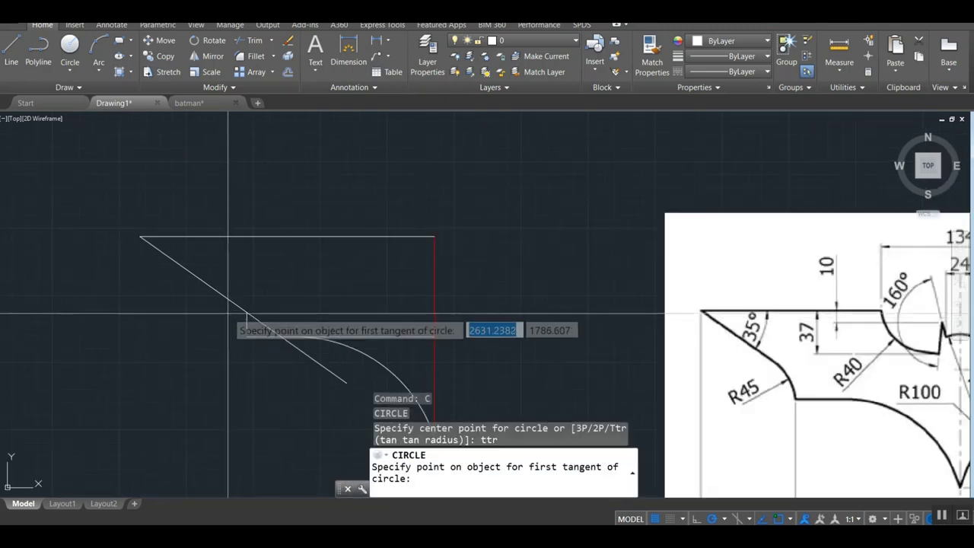
{"action": "left_click", "coordinate": [245, 320]}
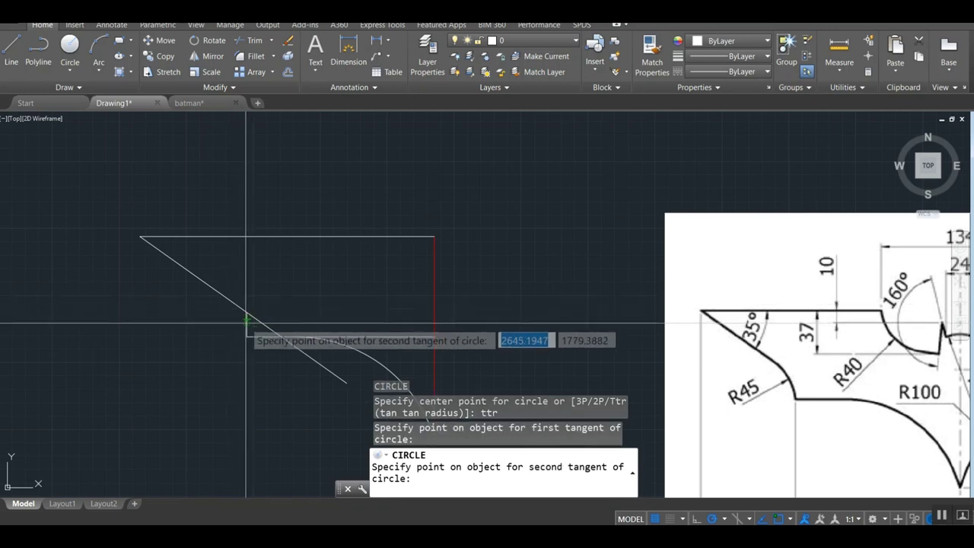
{"action": "left_click", "coordinate": [243, 323]}
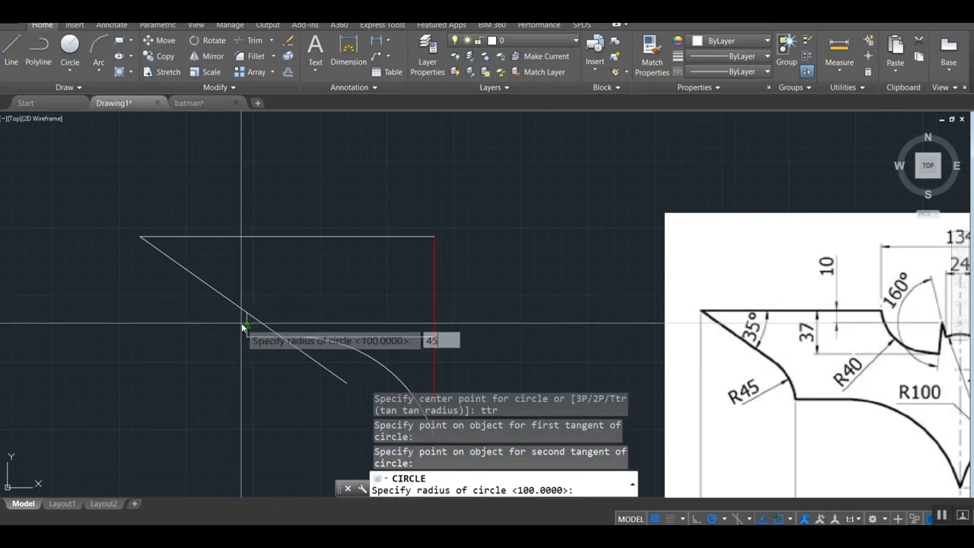
{"action": "key", "text": "Return"}
{"action": "scroll", "coordinate": [234, 330], "scroll_direction": "up", "scroll_amount": 2}
{"action": "scroll", "coordinate": [263, 352], "scroll_direction": "up", "scroll_amount": 2}
{"action": "scroll", "coordinate": [263, 355], "scroll_direction": "up", "scroll_amount": 2}
{"action": "scroll", "coordinate": [263, 355], "scroll_direction": "down", "scroll_amount": 2}
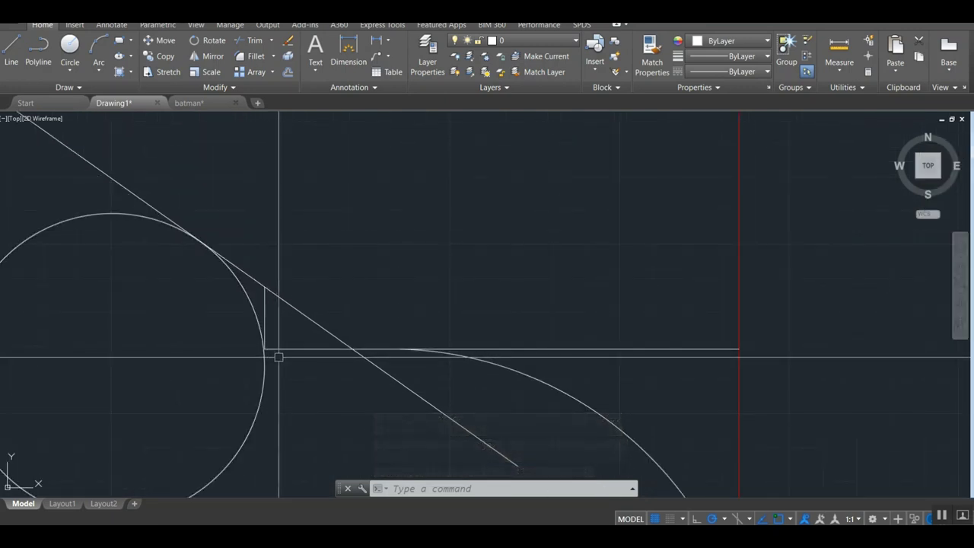
{"action": "scroll", "coordinate": [287, 359], "scroll_direction": "up", "scroll_amount": 3}
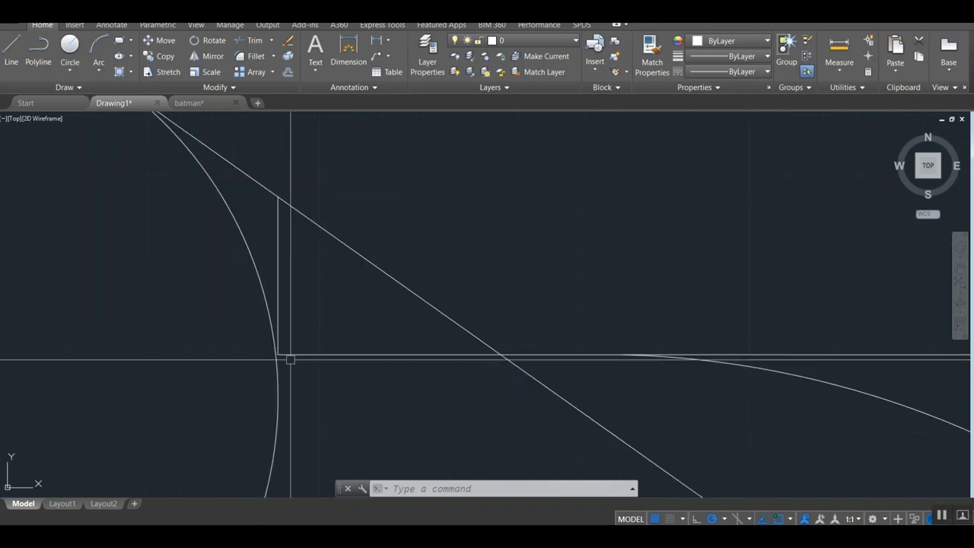
Step: Draw a vertical line from where the circle meets the horizontal line up to the diagonal
{"action": "type", "text": "l"}
{"action": "key", "text": "Return"}
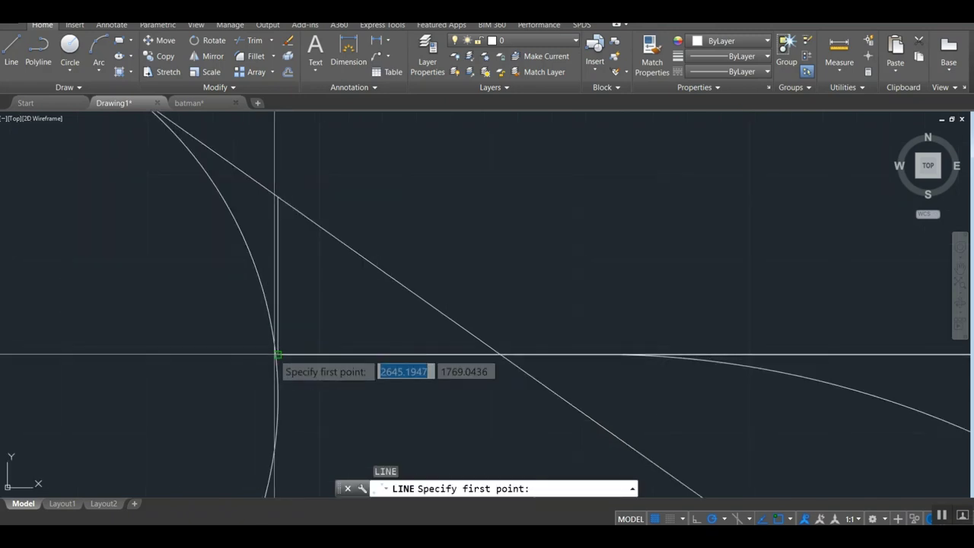
{"action": "left_click", "coordinate": [277, 355]}
{"action": "left_click", "coordinate": [278, 197]}
{"action": "key", "text": "Return"}
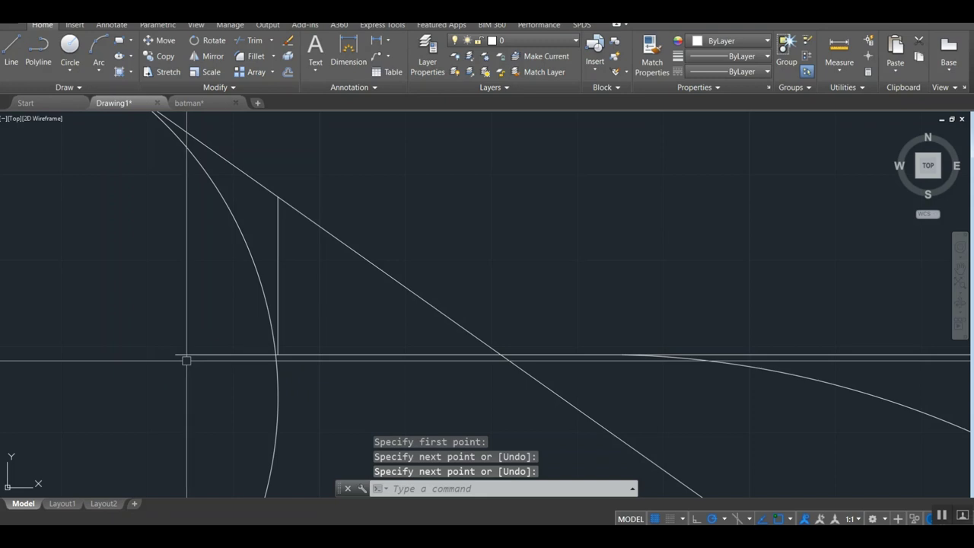
Step: Trim the circle using the horizontal line and the diagonal as cutting edges
{"action": "type", "text": "tr"}
{"action": "key", "text": "Return"}
{"action": "left_click", "coordinate": [224, 353]}
{"action": "scroll", "coordinate": [228, 353], "scroll_direction": "down", "scroll_amount": 4}
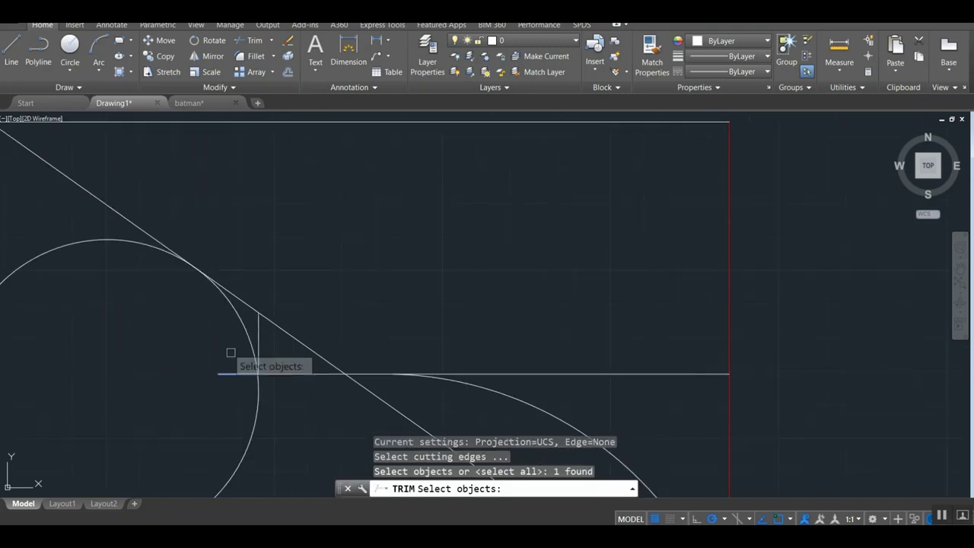
{"action": "left_click", "coordinate": [144, 231]}
{"action": "key", "text": "Return"}
{"action": "left_click", "coordinate": [140, 242]}
{"action": "key", "text": "Return"}
Step: Move the remaining arc's bottom endpoint onto the line intersection
{"action": "scroll", "coordinate": [238, 358], "scroll_direction": "up", "scroll_amount": 2}
{"action": "scroll", "coordinate": [237, 358], "scroll_direction": "up", "scroll_amount": 2}
{"action": "key", "text": "Return"}
{"action": "left_click", "coordinate": [277, 358]}
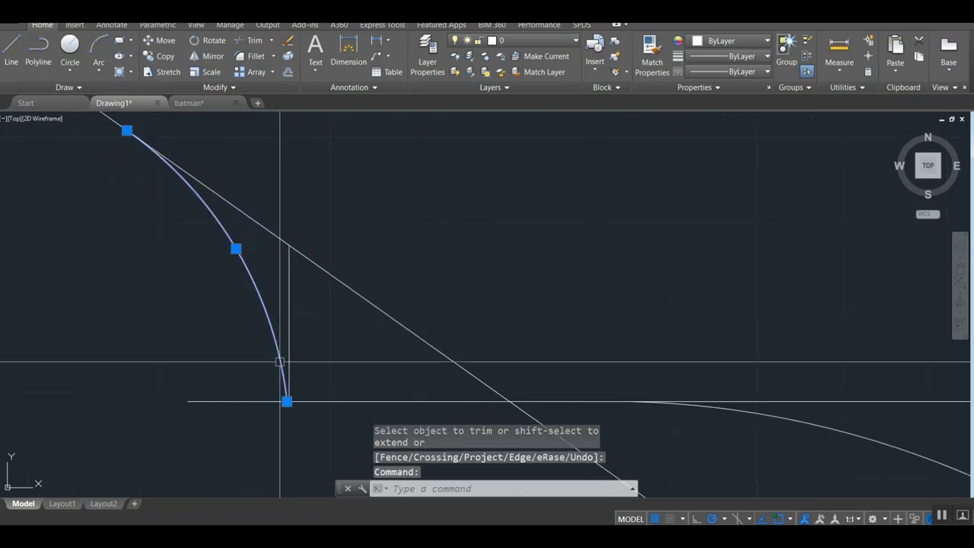
{"action": "left_click", "coordinate": [286, 400]}
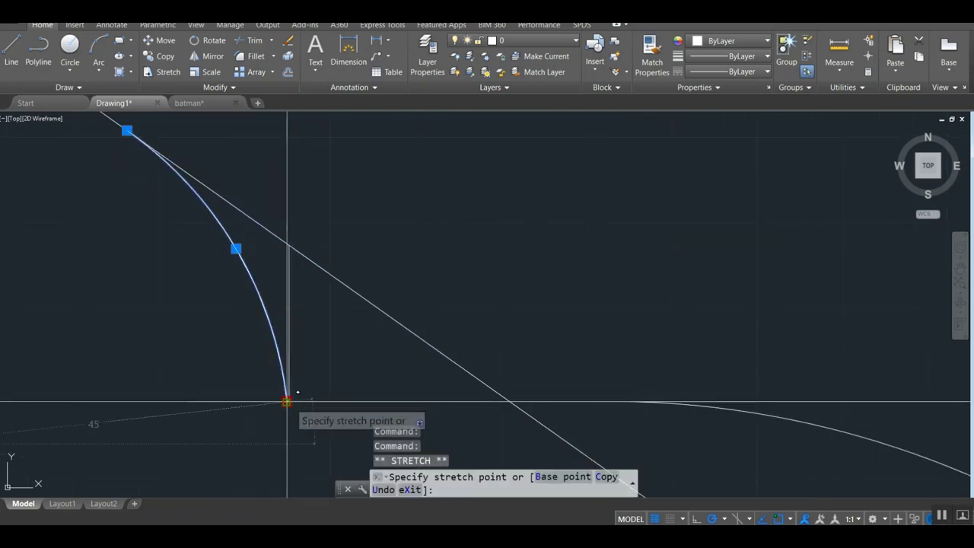
{"action": "scroll", "coordinate": [295, 410], "scroll_direction": "up", "scroll_amount": 3}
{"action": "left_click", "coordinate": [273, 303]}
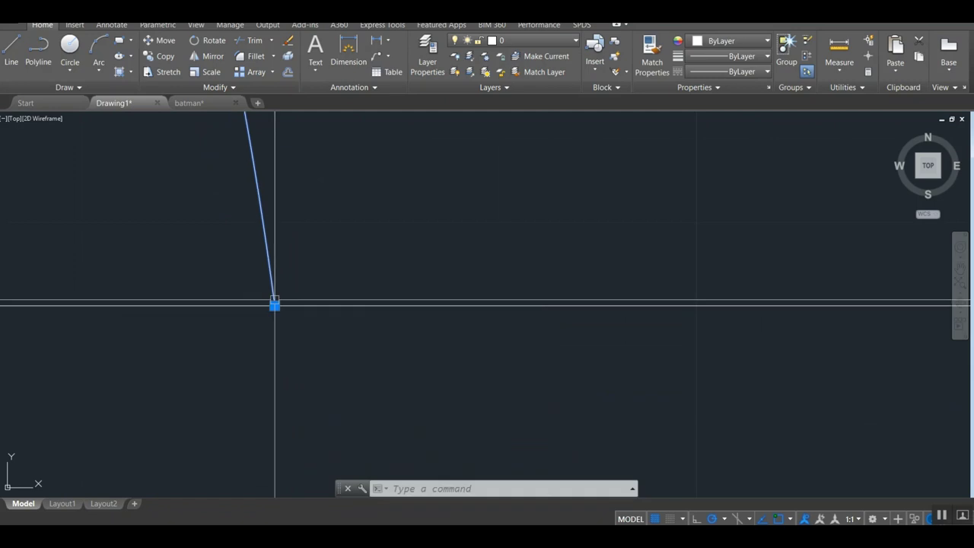
Step: Erase the extra right piece of the horizontal line
{"action": "type", "text": "tr"}
{"action": "key", "text": "Return"}
{"action": "scroll", "coordinate": [271, 323], "scroll_direction": "up", "scroll_amount": 3}
{"action": "scroll", "coordinate": [263, 328], "scroll_direction": "down", "scroll_amount": 3}
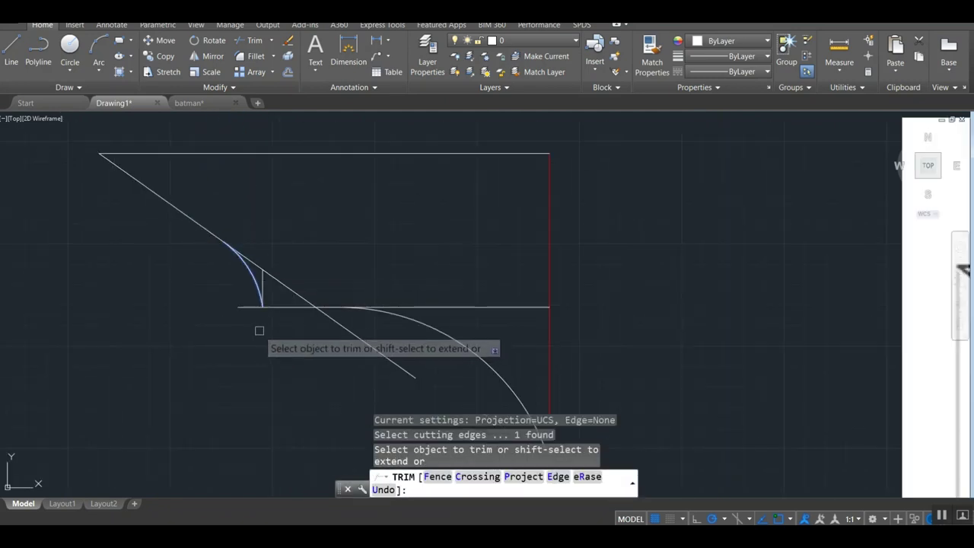
{"action": "type", "text": "e"}
{"action": "key", "text": "Return"}
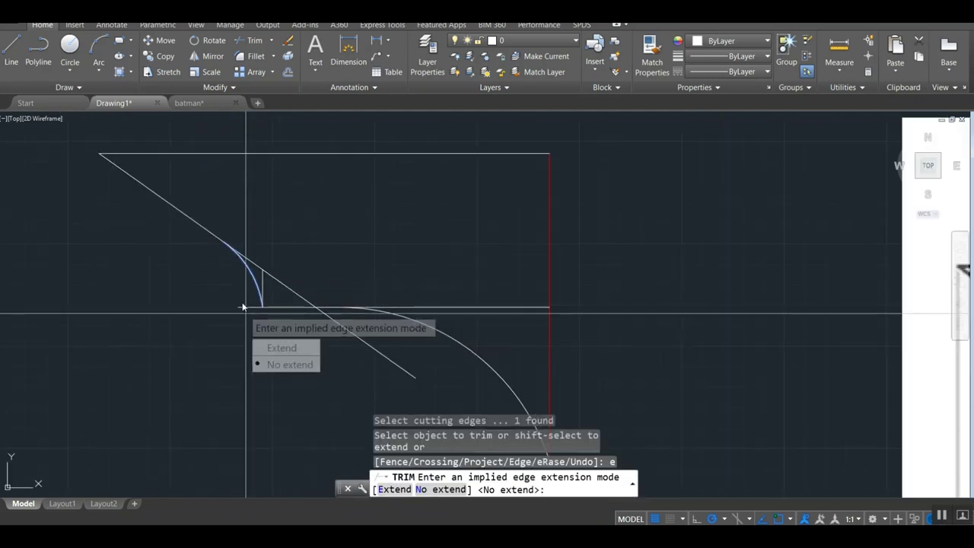
{"action": "key", "text": "Escape"}
{"action": "type", "text": "e"}
{"action": "key", "text": "Return"}
{"action": "left_click", "coordinate": [246, 307]}
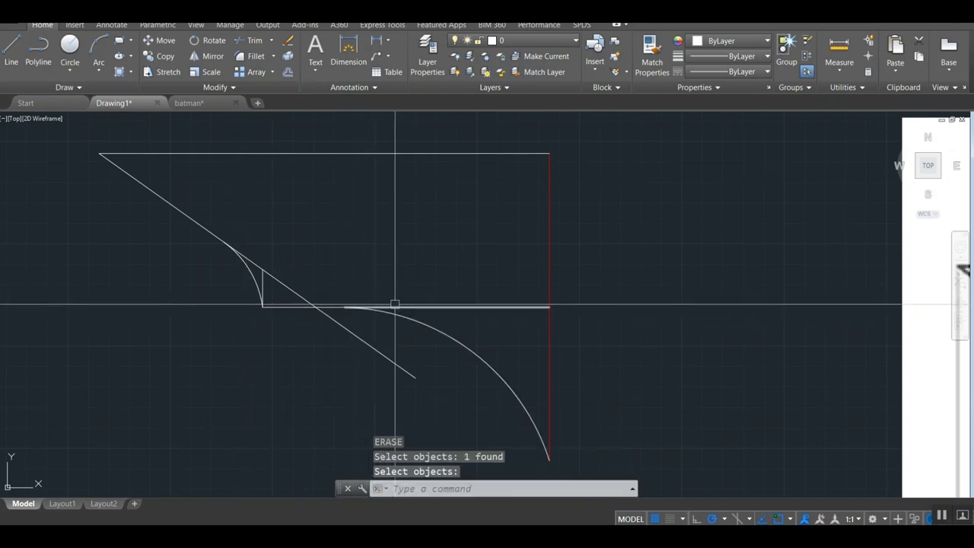
{"action": "key", "text": "Return"}
{"action": "key", "text": "Return"}
{"action": "left_click", "coordinate": [420, 300]}
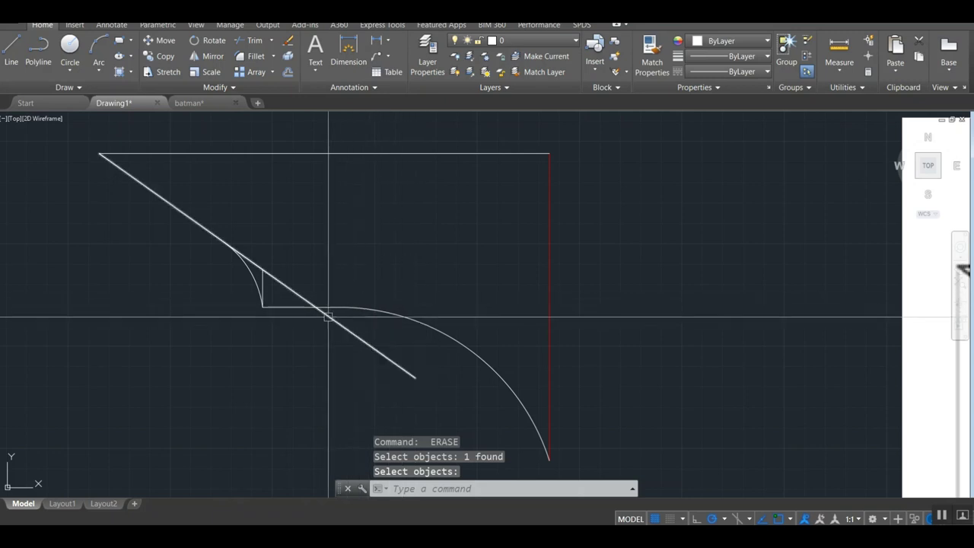
{"action": "key", "text": "Escape"}
Step: Trim the overhanging diagonal back to the small arc
{"action": "type", "text": "tr"}
{"action": "key", "text": "Return"}
{"action": "left_click", "coordinate": [251, 279]}
{"action": "key", "text": "Return"}
{"action": "left_click", "coordinate": [253, 266]}
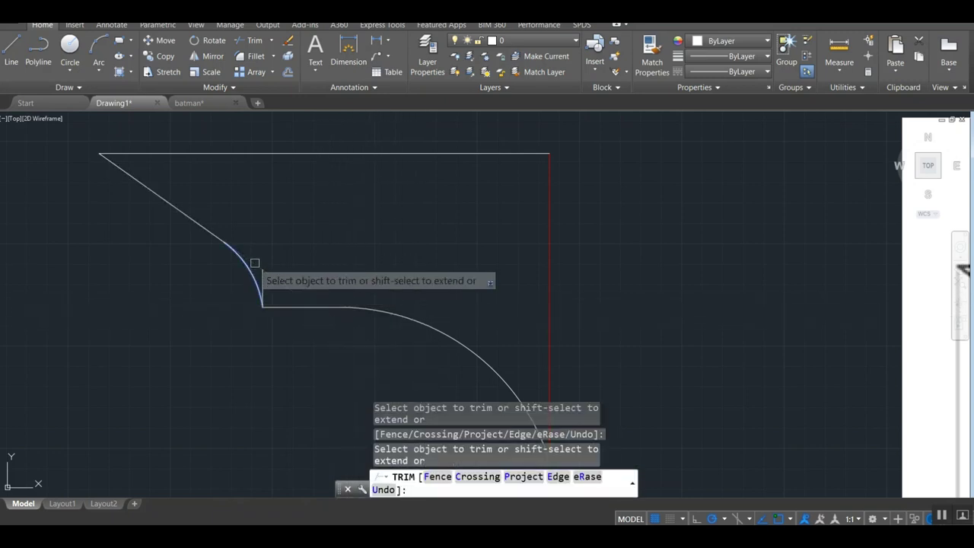
{"action": "key", "text": "Return"}
Step: Erase the remaining stray line piece
{"action": "type", "text": "e"}
{"action": "key", "text": "Return"}
{"action": "left_click", "coordinate": [263, 267]}
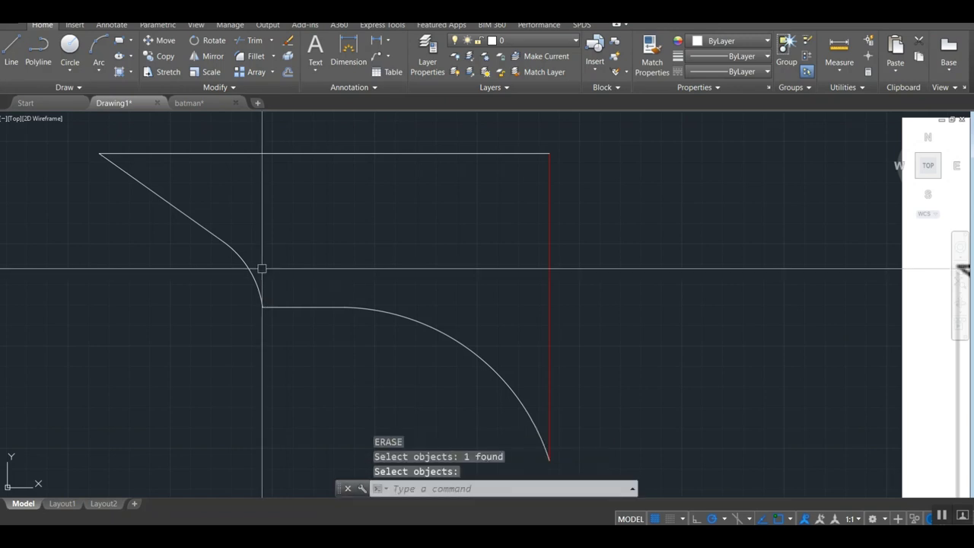
{"action": "scroll", "coordinate": [192, 301], "scroll_direction": "down", "scroll_amount": 4}
{"action": "scroll", "coordinate": [192, 301], "scroll_direction": "down", "scroll_amount": 2}
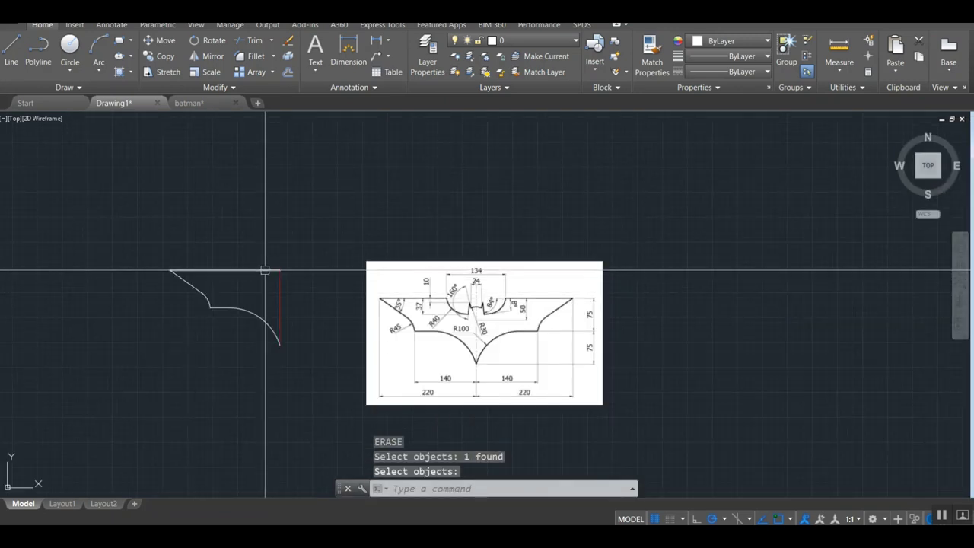
Step: Offset the top edge line 37 units downward
{"action": "scroll", "coordinate": [266, 270], "scroll_direction": "up", "scroll_amount": 2}
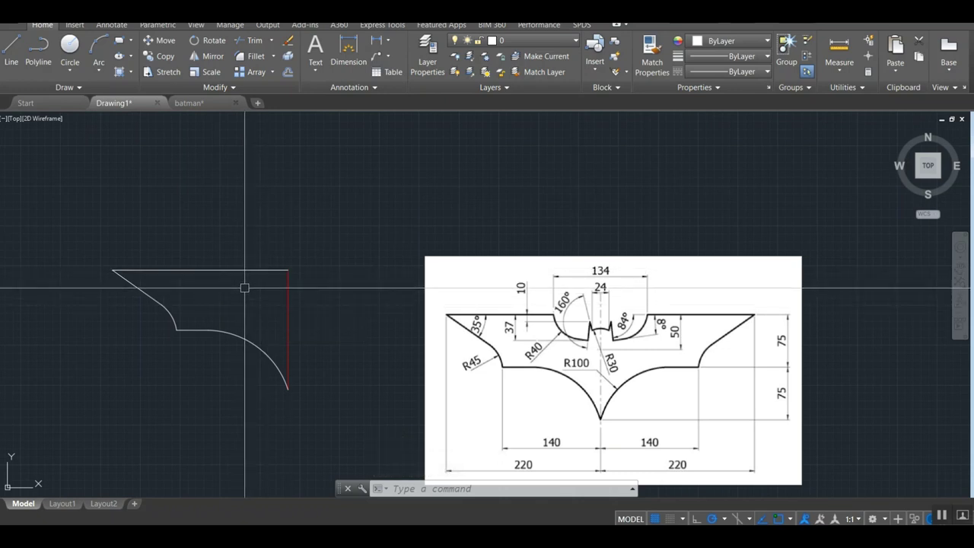
{"action": "type", "text": "o"}
{"action": "key", "text": "Return"}
{"action": "type", "text": "7"}
{"action": "key", "text": "Return"}
{"action": "left_click", "coordinate": [248, 270]}
{"action": "left_click", "coordinate": [251, 293]}
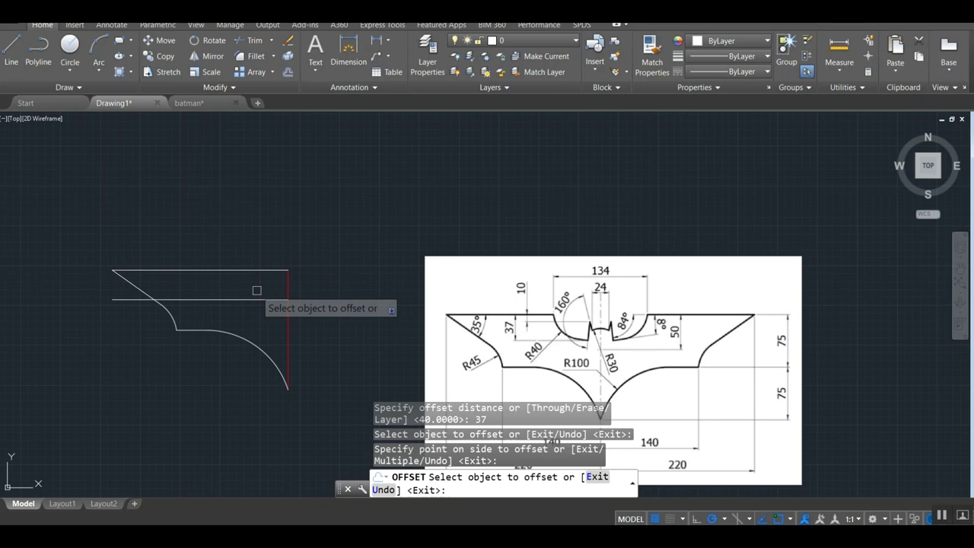
{"action": "key", "text": "Return"}
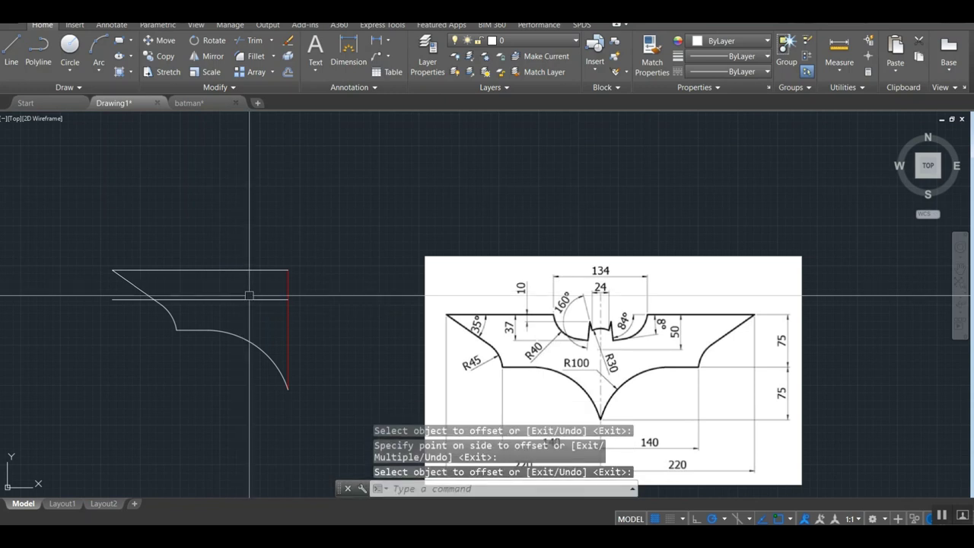
Step: Offset the red vertical line 67 units to the left
{"action": "key", "text": "Return"}
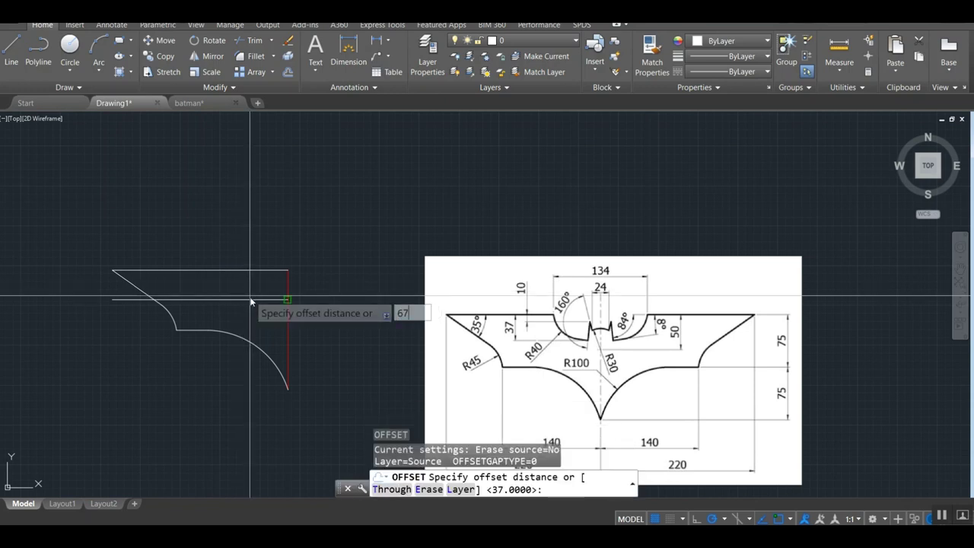
{"action": "key", "text": "Return"}
{"action": "left_click", "coordinate": [287, 278]}
{"action": "left_click", "coordinate": [261, 271]}
{"action": "key", "text": "Return"}
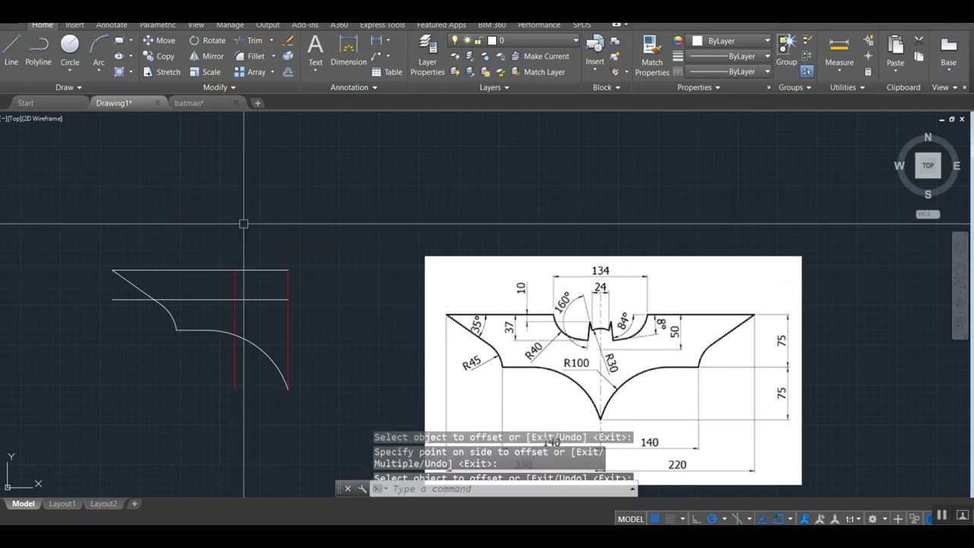
{"action": "type", "text": "c"}
{"action": "key", "text": "Return"}
Step: Draw a radius-40 circle tangent to the top edge and the 37-offset line
{"action": "type", "text": "ttr"}
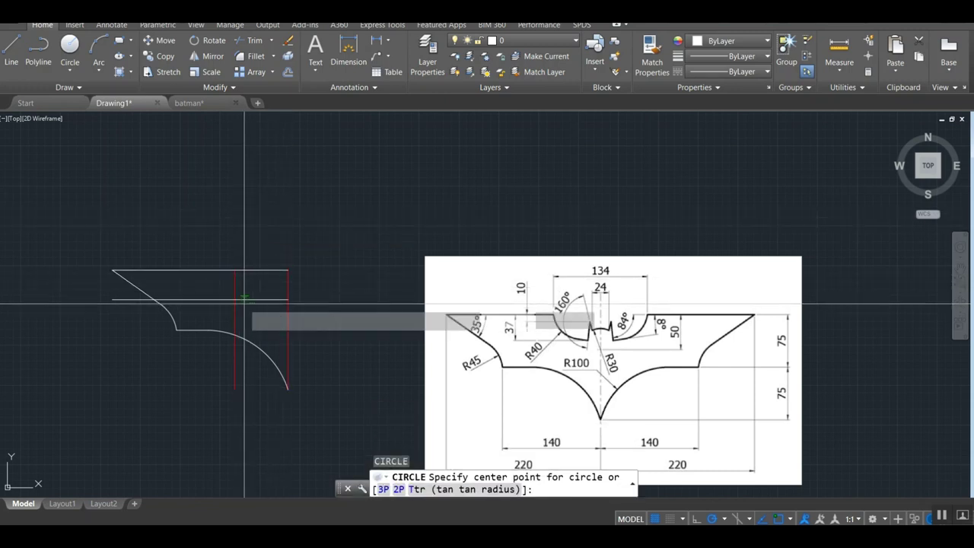
{"action": "key", "text": "Return"}
{"action": "left_click", "coordinate": [234, 289]}
{"action": "left_click", "coordinate": [234, 287]}
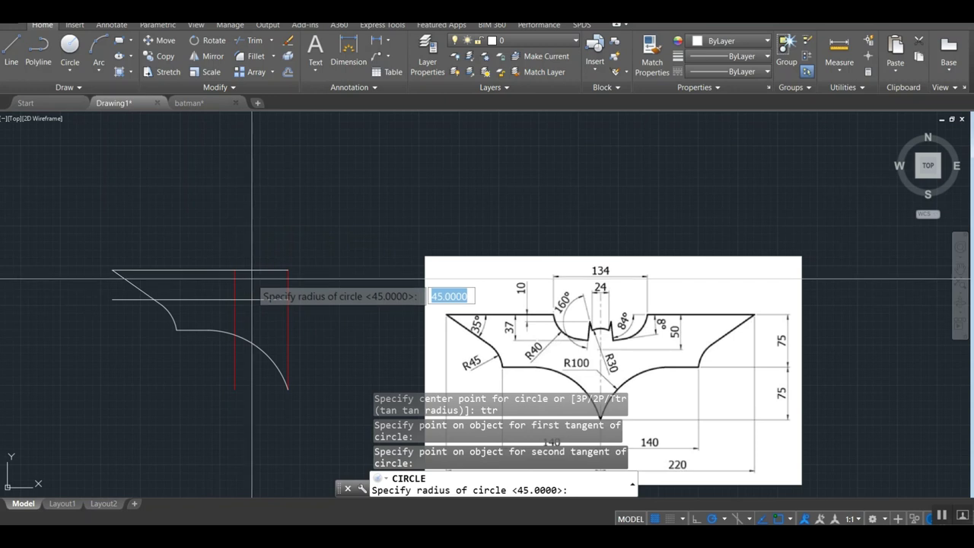
{"action": "type", "text": "40"}
{"action": "key", "text": "Return"}
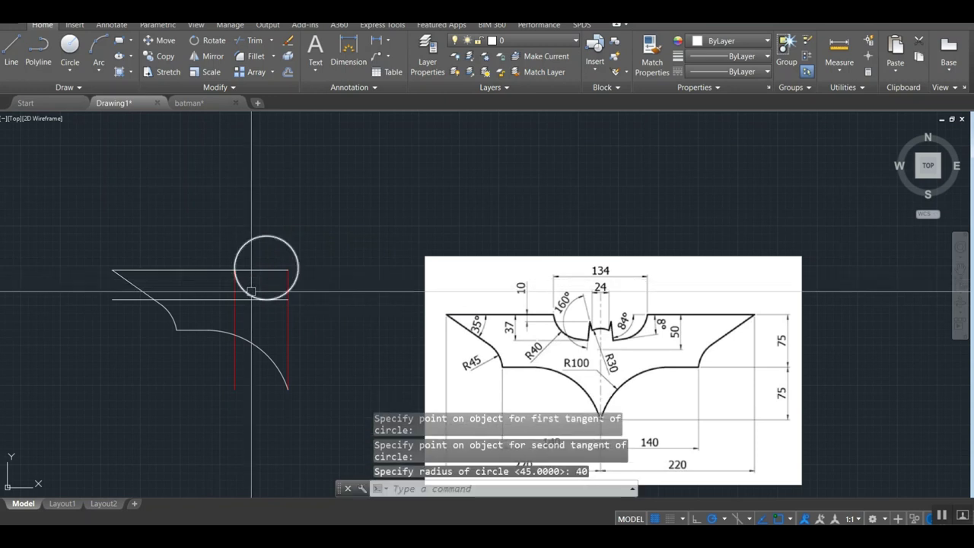
{"action": "scroll", "coordinate": [251, 291], "scroll_direction": "up", "scroll_amount": 3}
{"action": "scroll", "coordinate": [267, 320], "scroll_direction": "up", "scroll_amount": 6}
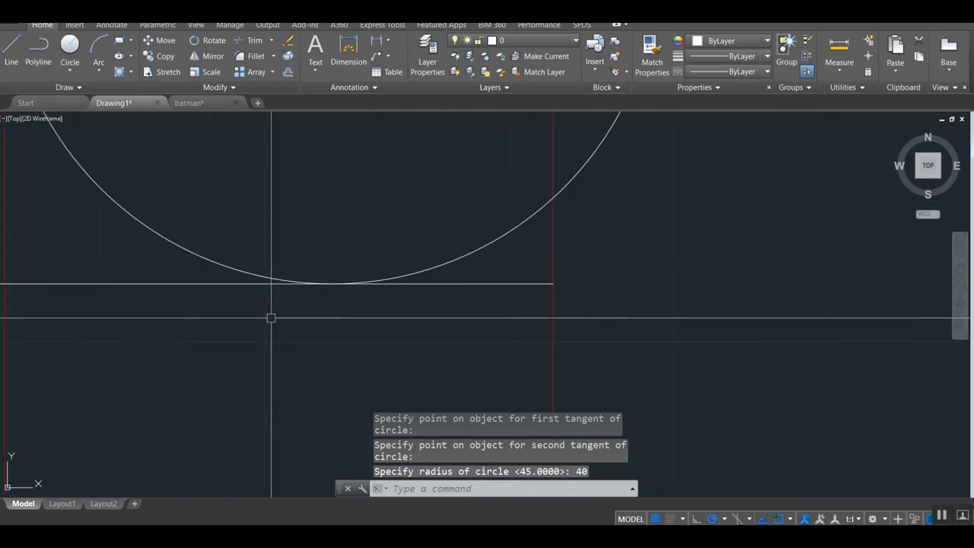
{"action": "scroll", "coordinate": [354, 338], "scroll_direction": "down", "scroll_amount": 2}
{"action": "scroll", "coordinate": [354, 335], "scroll_direction": "down", "scroll_amount": 4}
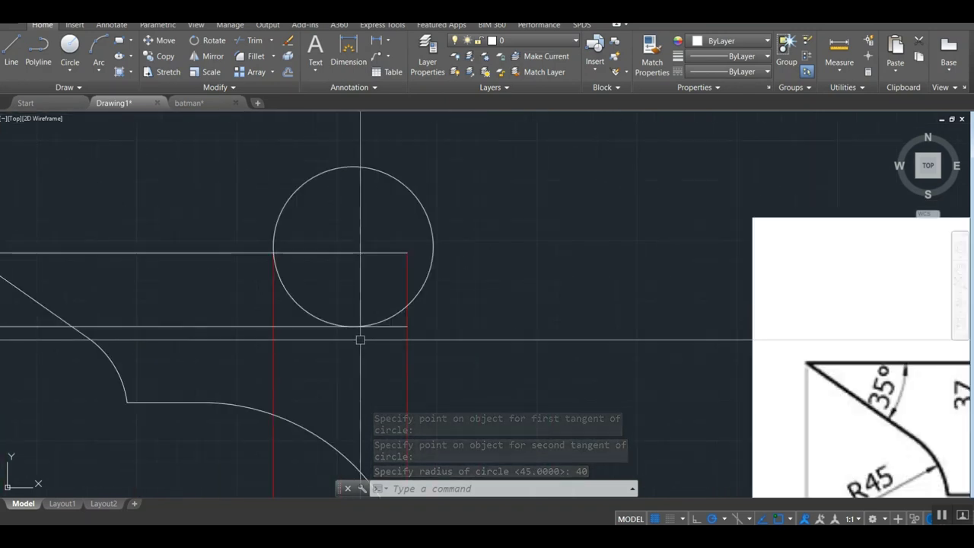
Step: Trim the R40 circle's large outer arc between the top and lower lines
{"action": "type", "text": "tr"}
{"action": "key", "text": "Return"}
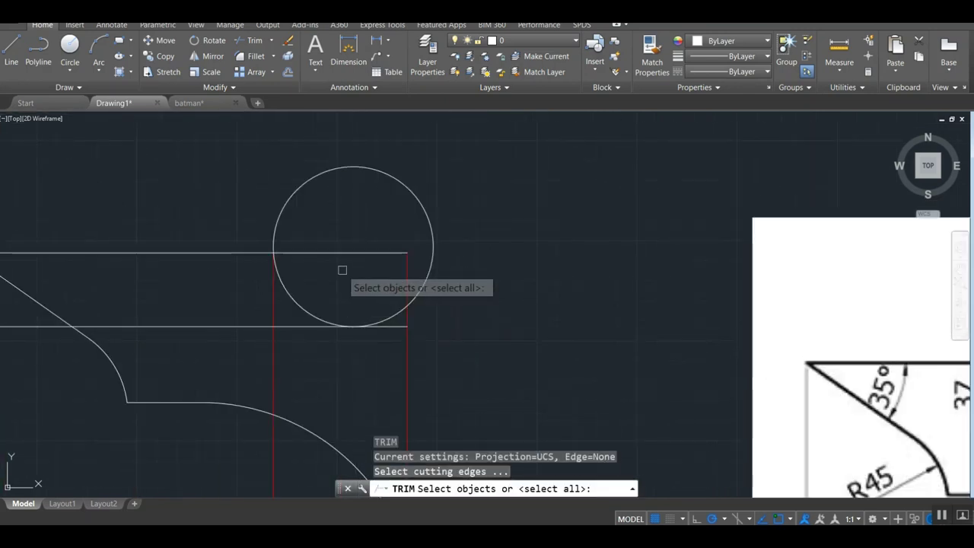
{"action": "left_click", "coordinate": [332, 253]}
{"action": "left_click", "coordinate": [306, 325]}
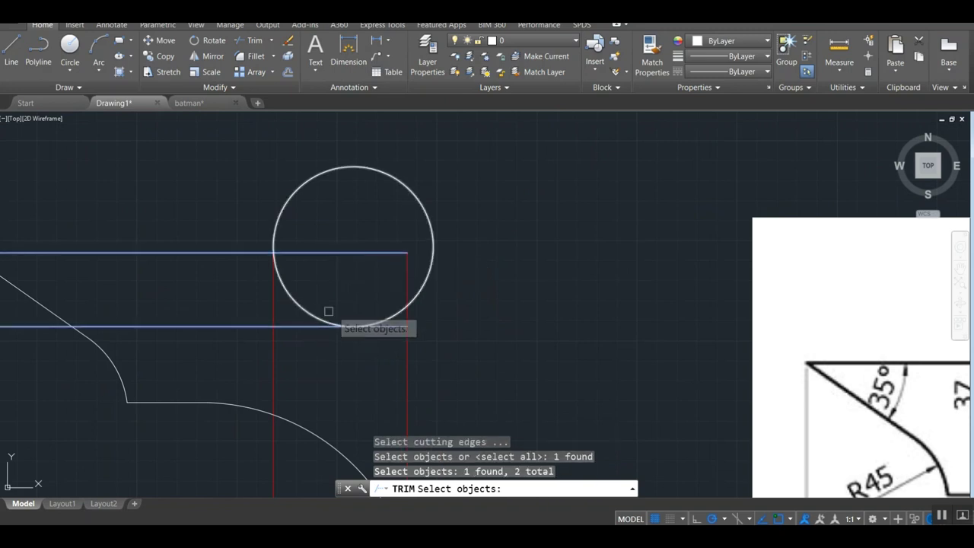
{"action": "key", "text": "Return"}
{"action": "left_click", "coordinate": [386, 315]}
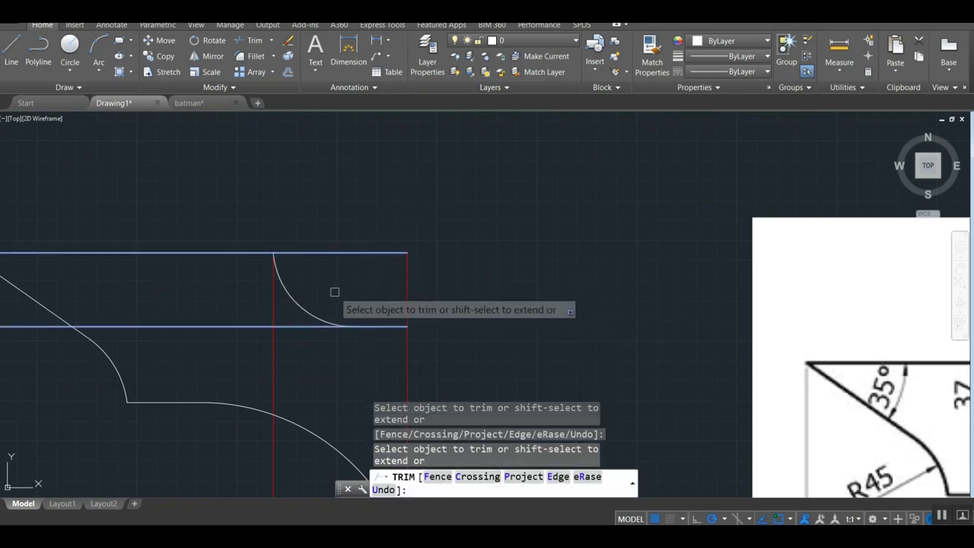
{"action": "key", "text": "Return"}
Step: Trim the lower 37-offset line off at the red line
{"action": "type", "text": "tr"}
{"action": "key", "text": "Return"}
{"action": "left_click", "coordinate": [311, 327]}
{"action": "key", "text": "Return"}
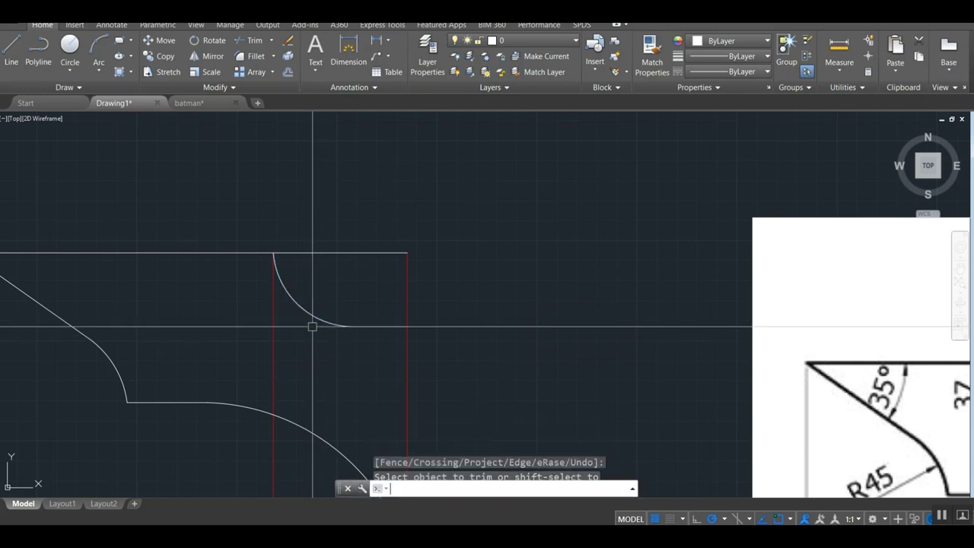
{"action": "left_click", "coordinate": [311, 326]}
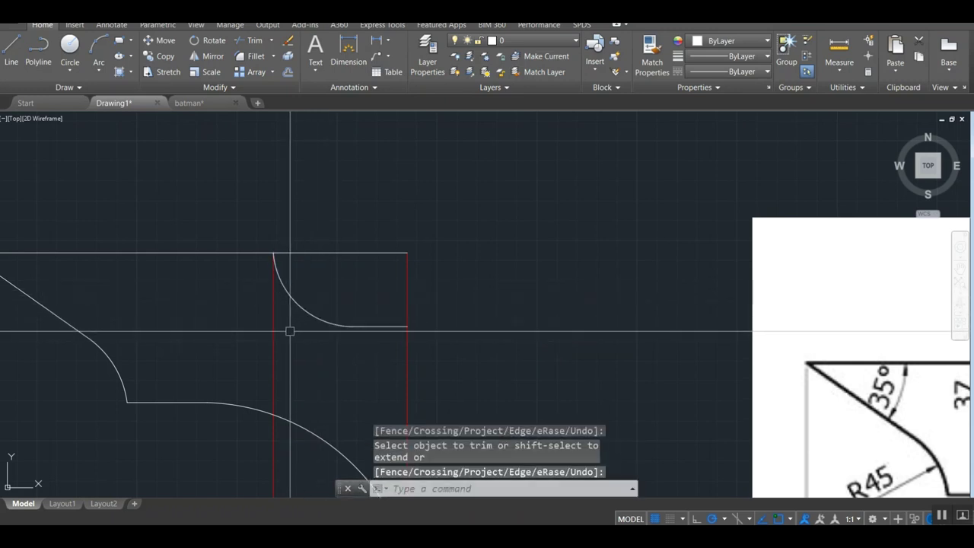
{"action": "type", "text": "e"}
Step: Erase the leftover line piece with a selection window
{"action": "key", "text": "Return"}
{"action": "left_click", "coordinate": [294, 321]}
{"action": "left_click", "coordinate": [261, 326]}
{"action": "scroll", "coordinate": [267, 253], "scroll_direction": "up", "scroll_amount": 3}
{"action": "scroll", "coordinate": [319, 261], "scroll_direction": "up", "scroll_amount": 2}
{"action": "scroll", "coordinate": [305, 257], "scroll_direction": "up", "scroll_amount": 1}
{"action": "scroll", "coordinate": [296, 250], "scroll_direction": "up", "scroll_amount": 1}
{"action": "scroll", "coordinate": [300, 271], "scroll_direction": "down", "scroll_amount": 5}
{"action": "scroll", "coordinate": [300, 271], "scroll_direction": "down", "scroll_amount": 2}
{"action": "scroll", "coordinate": [286, 283], "scroll_direction": "down", "scroll_amount": 2}
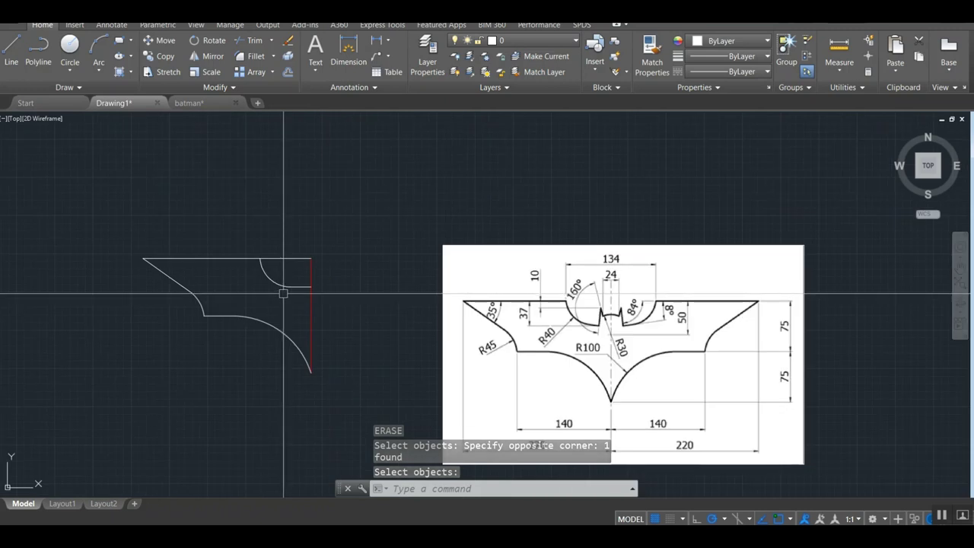
{"action": "scroll", "coordinate": [261, 261], "scroll_direction": "up", "scroll_amount": 3}
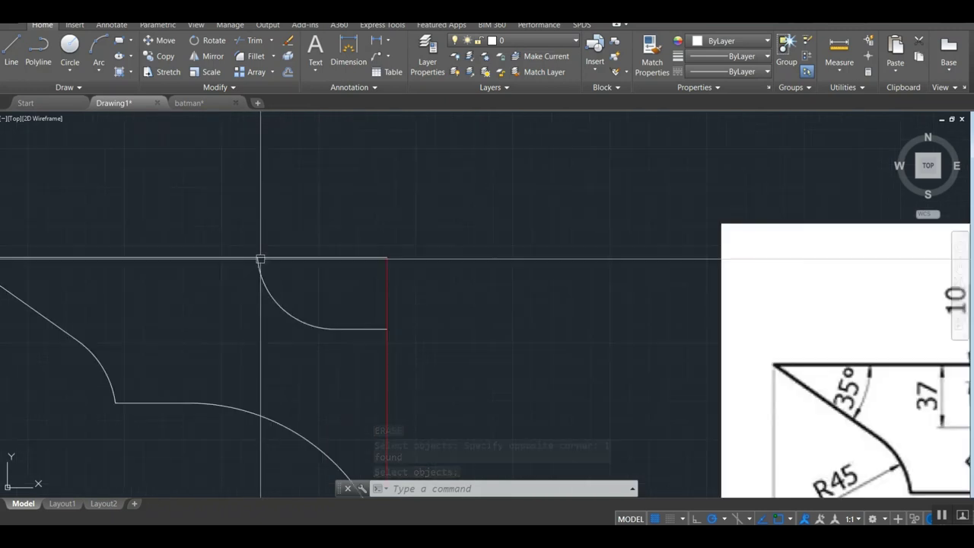
{"action": "scroll", "coordinate": [261, 261], "scroll_direction": "up", "scroll_amount": 2}
{"action": "scroll", "coordinate": [266, 261], "scroll_direction": "up", "scroll_amount": 2}
Step: Trim the top line beyond the R40 arc
{"action": "type", "text": "tr"}
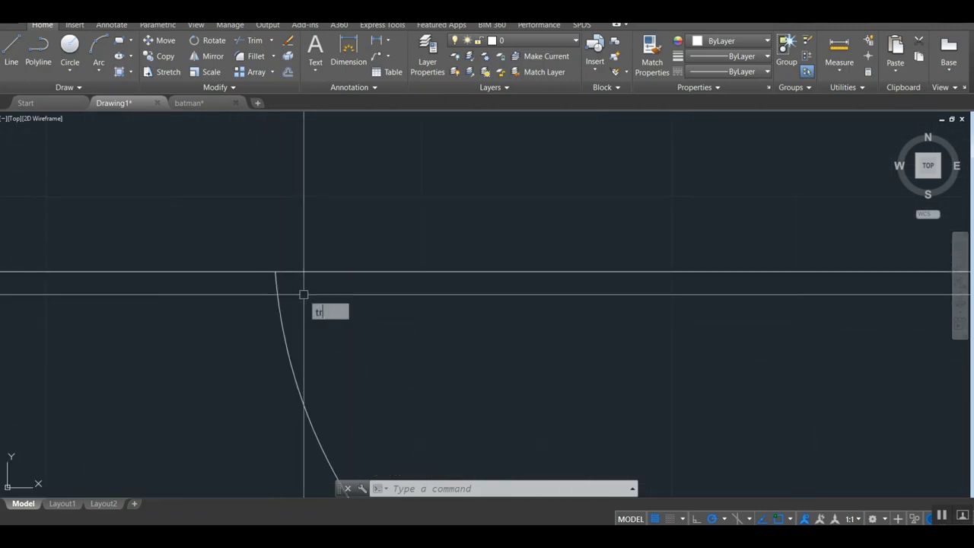
{"action": "key", "text": "Return"}
{"action": "left_click", "coordinate": [302, 289]}
{"action": "left_click", "coordinate": [265, 309]}
{"action": "key", "text": "Return"}
{"action": "left_click", "coordinate": [306, 271]}
{"action": "key", "text": "Return"}
{"action": "scroll", "coordinate": [304, 289], "scroll_direction": "down", "scroll_amount": 2}
{"action": "scroll", "coordinate": [285, 312], "scroll_direction": "down", "scroll_amount": 2}
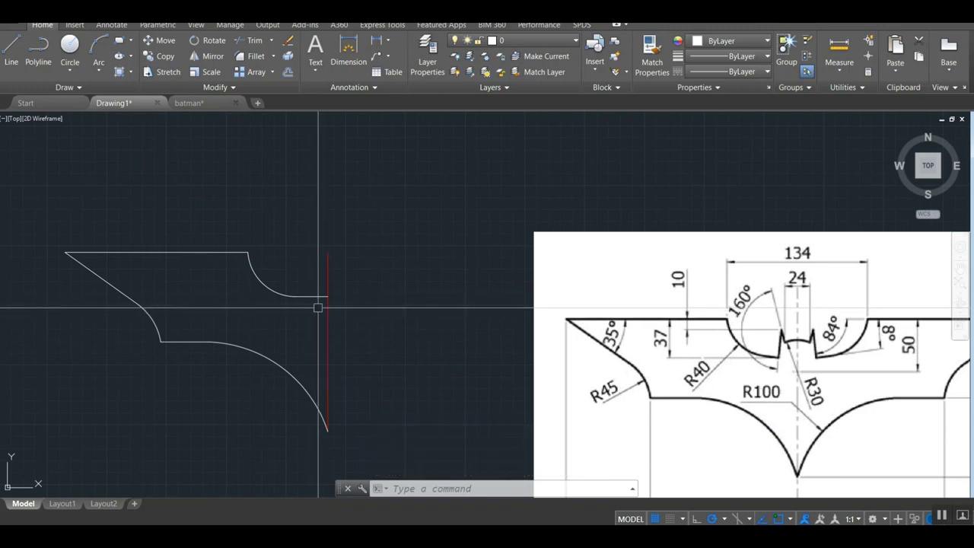
{"action": "type", "text": "o"}
Step: Offset the red vertical line 12 units to the left
{"action": "key", "text": "Return"}
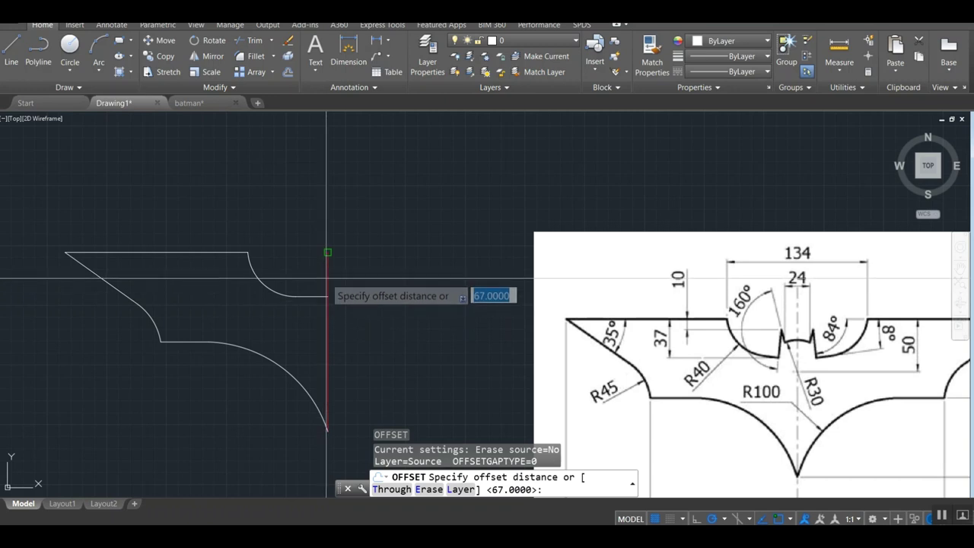
{"action": "type", "text": "12"}
{"action": "key", "text": "Return"}
{"action": "left_click", "coordinate": [327, 276]}
{"action": "left_click", "coordinate": [312, 220]}
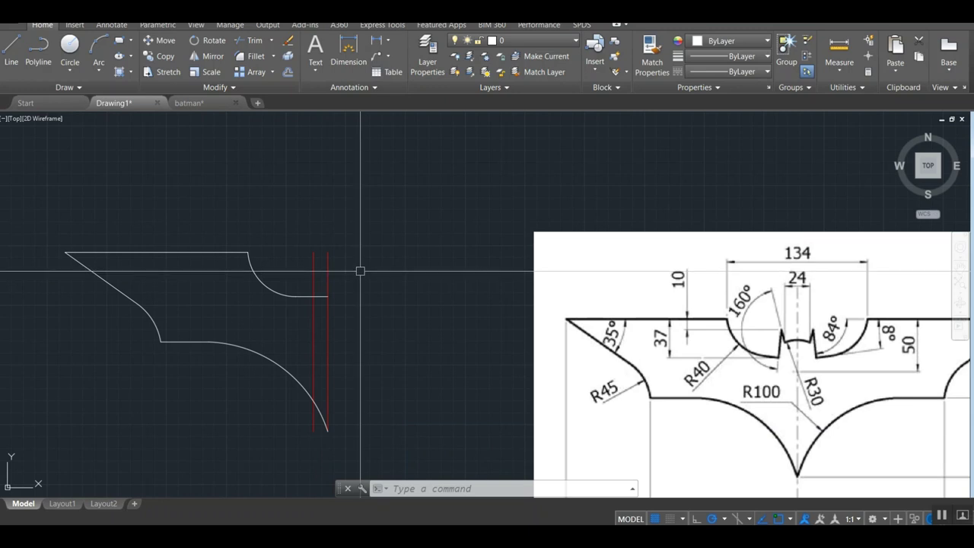
Step: Draw a 12-unit line leftward at 180° from the red line's top endpoint
{"action": "type", "text": "l"}
{"action": "key", "text": "Return"}
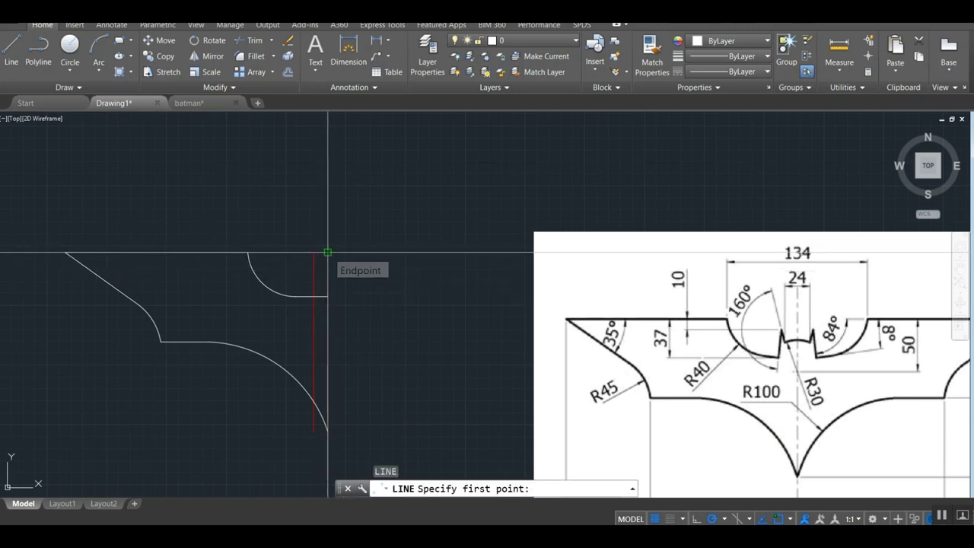
{"action": "left_click", "coordinate": [327, 252]}
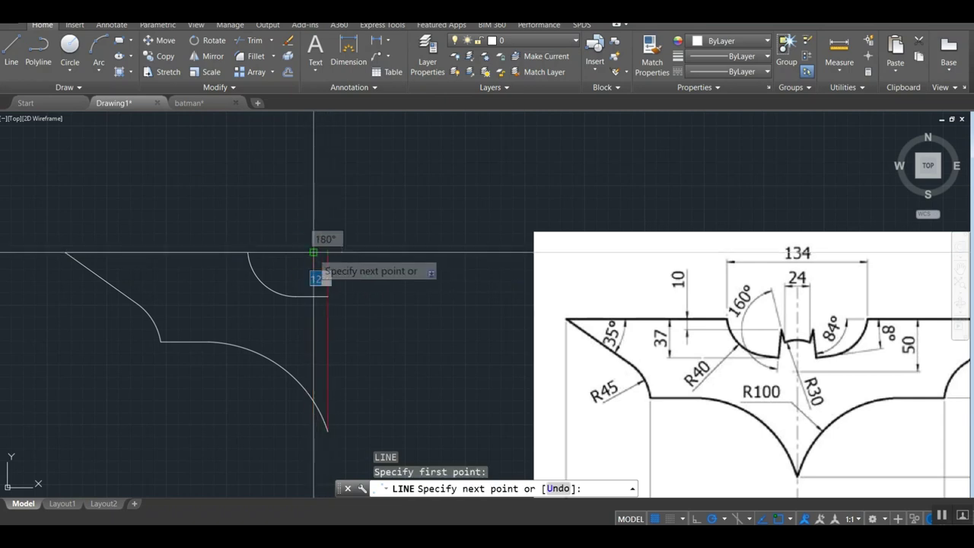
{"action": "key", "text": "Return"}
Step: Offset the short 12-unit top segment 50 units downward
{"action": "key", "text": "Return"}
{"action": "type", "text": "o"}
{"action": "key", "text": "Return"}
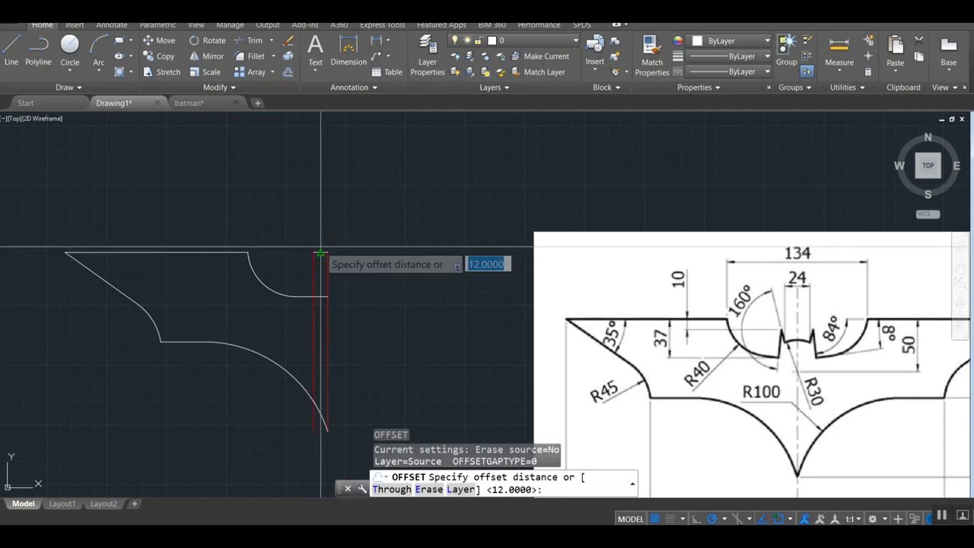
{"action": "type", "text": "0"}
{"action": "key", "text": "Return"}
{"action": "scroll", "coordinate": [325, 253], "scroll_direction": "up", "scroll_amount": 2}
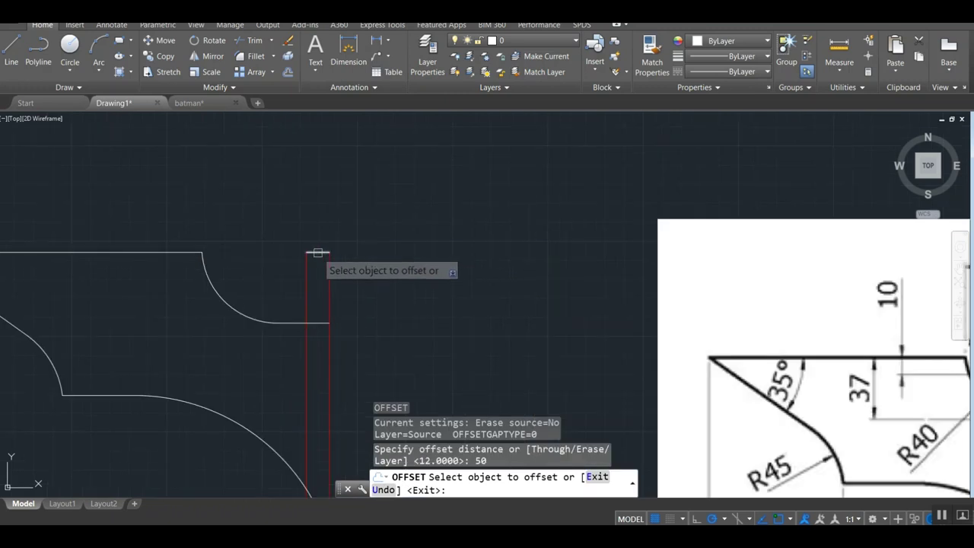
{"action": "left_click", "coordinate": [327, 299]}
{"action": "left_click", "coordinate": [403, 342]}
{"action": "key", "text": "Return"}
{"action": "scroll", "coordinate": [311, 320], "scroll_direction": "down", "scroll_amount": 3}
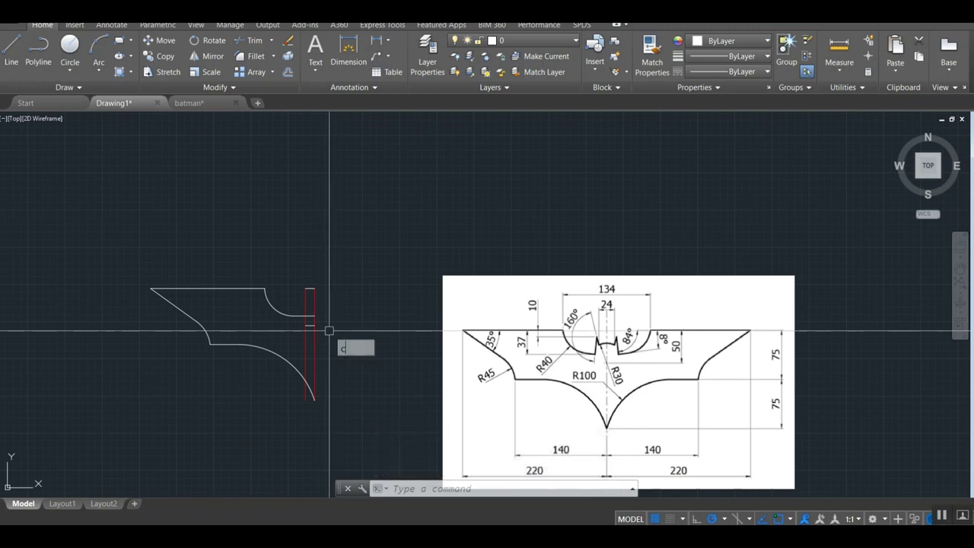
Step: Draw a radius 30 circle centred on the red guide line
{"action": "key", "text": "Return"}
{"action": "left_click", "coordinate": [314, 325]}
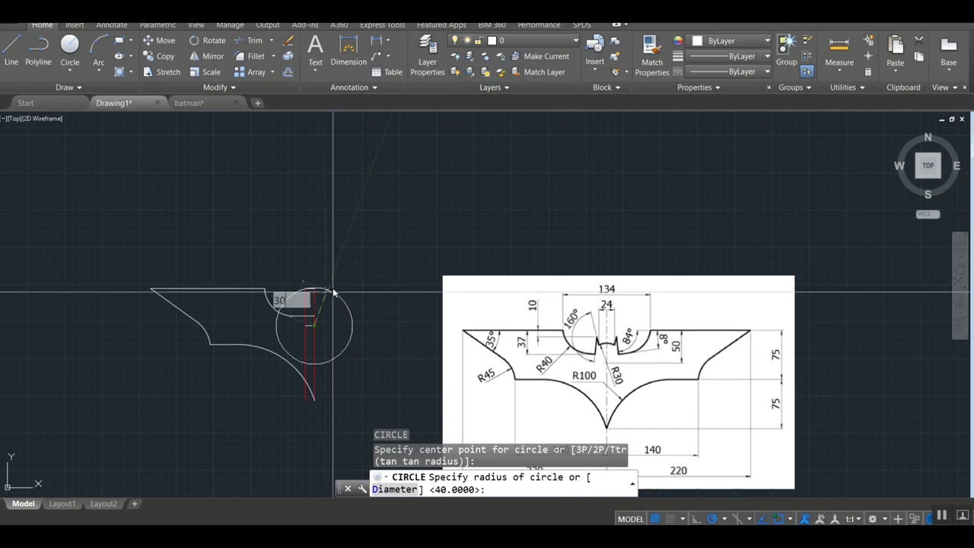
{"action": "key", "text": "Return"}
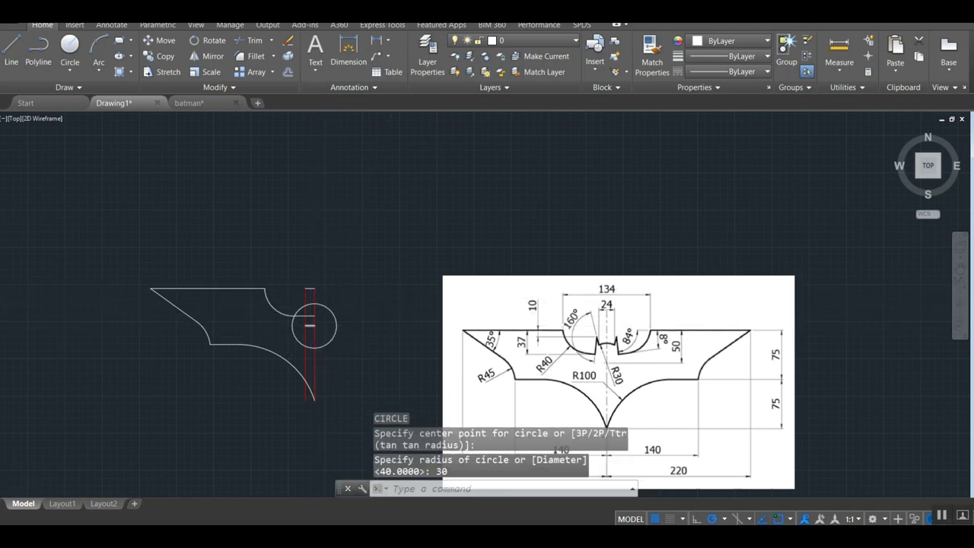
{"action": "scroll", "coordinate": [314, 321], "scroll_direction": "up", "scroll_amount": 4}
{"action": "scroll", "coordinate": [320, 325], "scroll_direction": "down", "scroll_amount": 3}
{"action": "scroll", "coordinate": [320, 325], "scroll_direction": "up", "scroll_amount": 1}
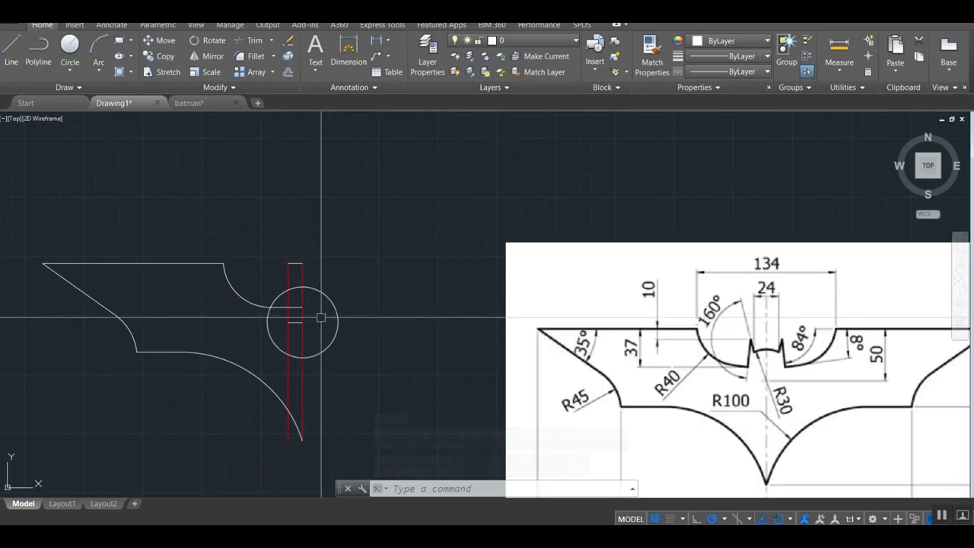
Step: Trim the circle to a short arc between the two vertical lines and erase the leftover piece
{"action": "type", "text": "tr"}
{"action": "key", "text": "Return"}
{"action": "left_click", "coordinate": [301, 294]}
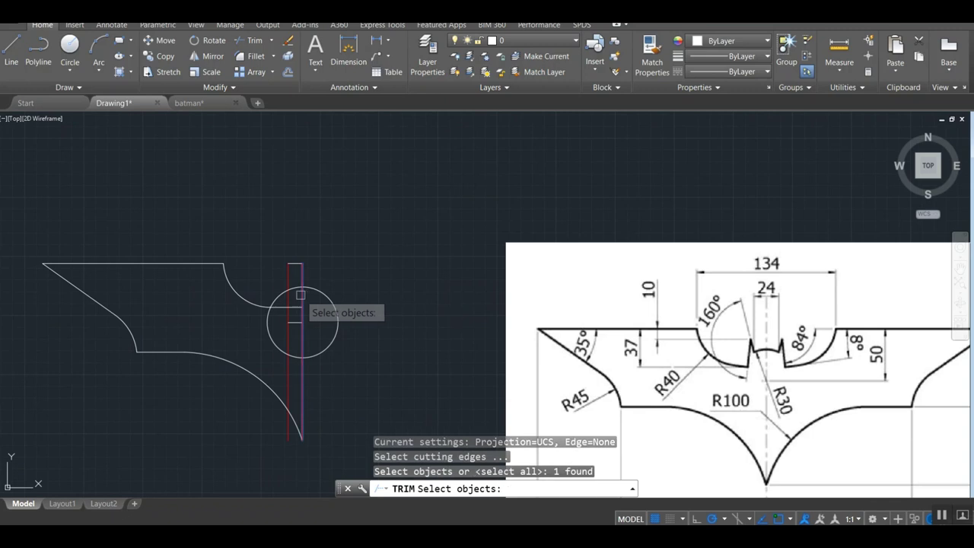
{"action": "left_click", "coordinate": [289, 297]}
{"action": "key", "text": "Return"}
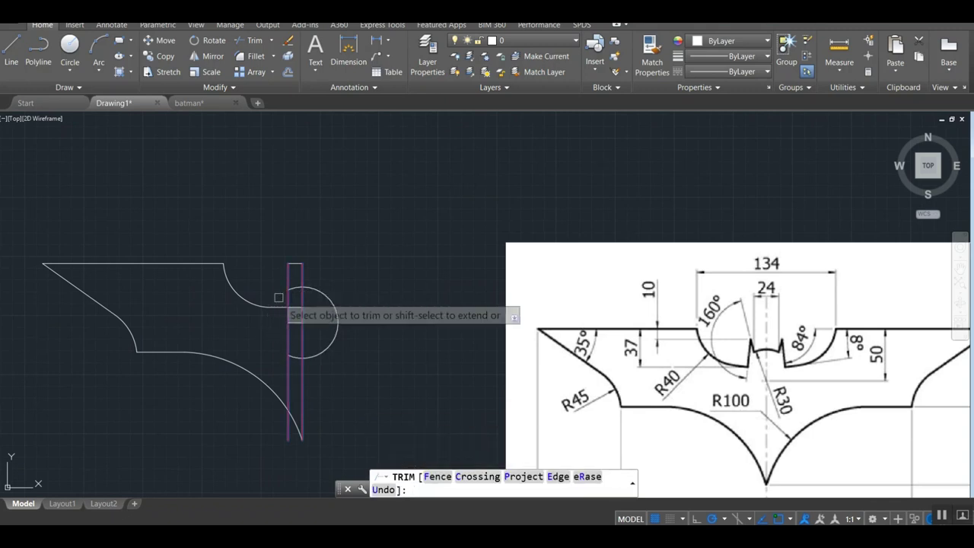
{"action": "key", "text": "Escape"}
{"action": "type", "text": "e"}
{"action": "key", "text": "Return"}
{"action": "left_click", "coordinate": [296, 355]}
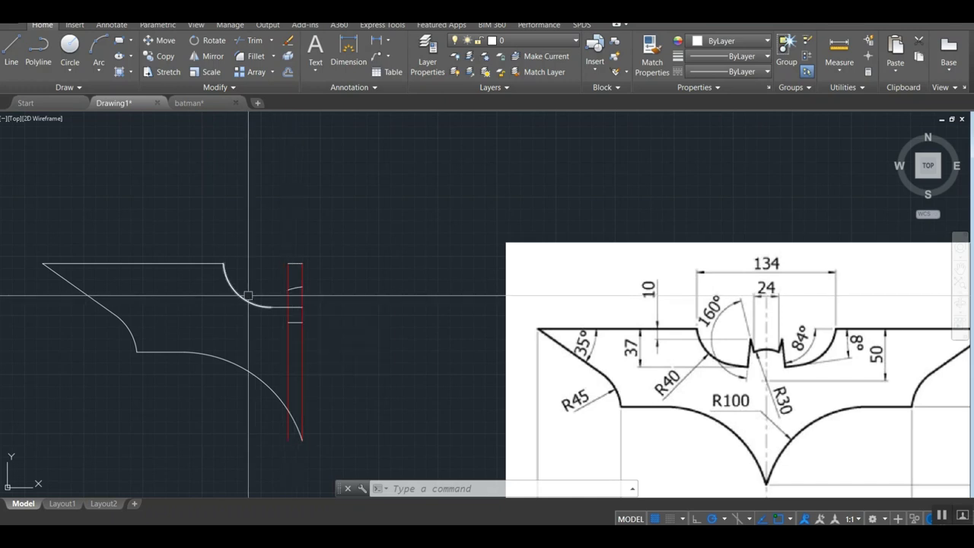
Step: Offset a line by 10 to make a horizontal guide and stretch it leftward past the curve
{"action": "type", "text": "o"}
{"action": "key", "text": "Return"}
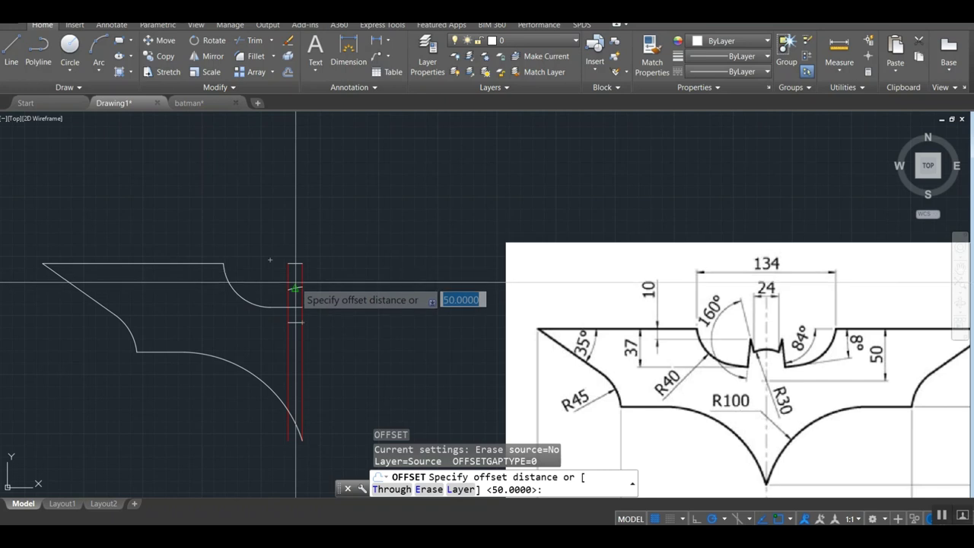
{"action": "type", "text": "10"}
{"action": "key", "text": "Return"}
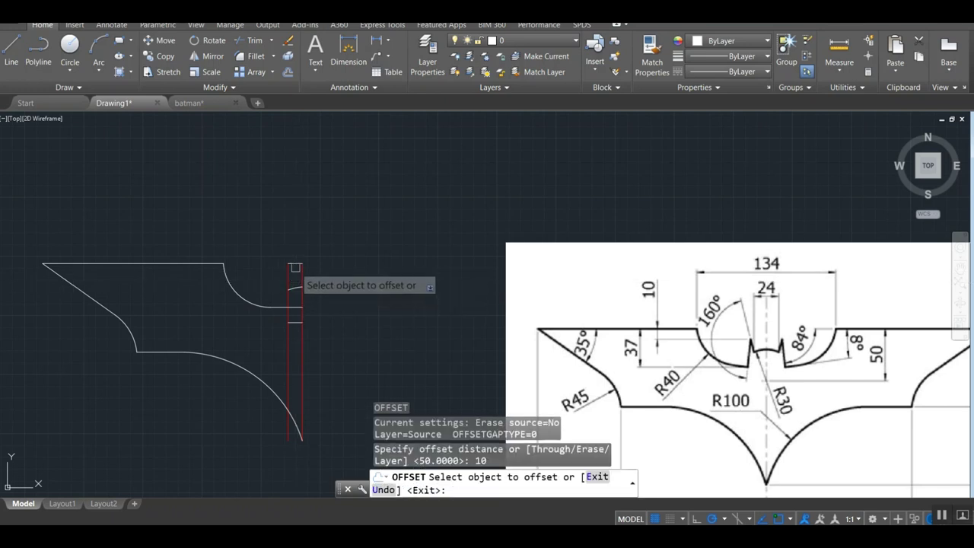
{"action": "left_click", "coordinate": [295, 268]}
{"action": "left_click", "coordinate": [285, 263]}
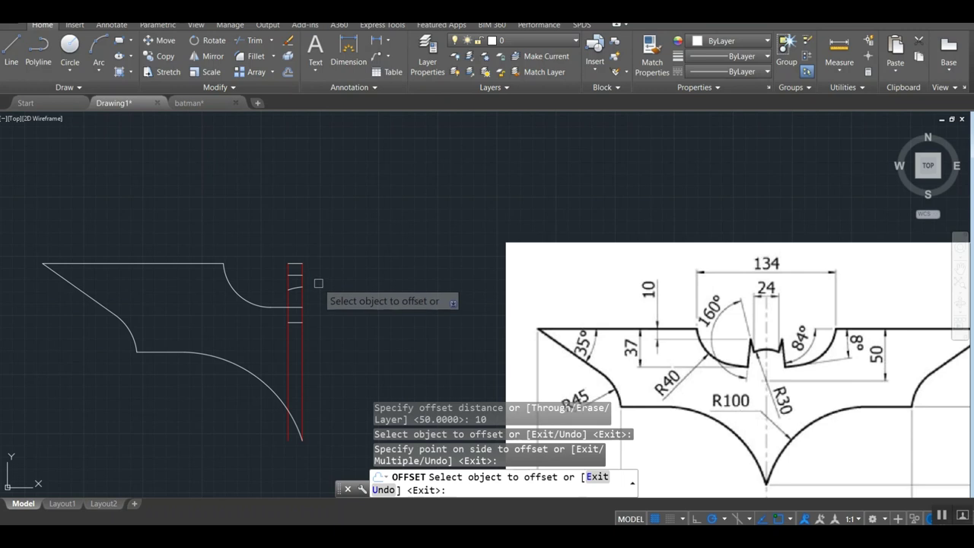
{"action": "key", "text": "Return"}
{"action": "scroll", "coordinate": [311, 278], "scroll_direction": "up", "scroll_amount": 4}
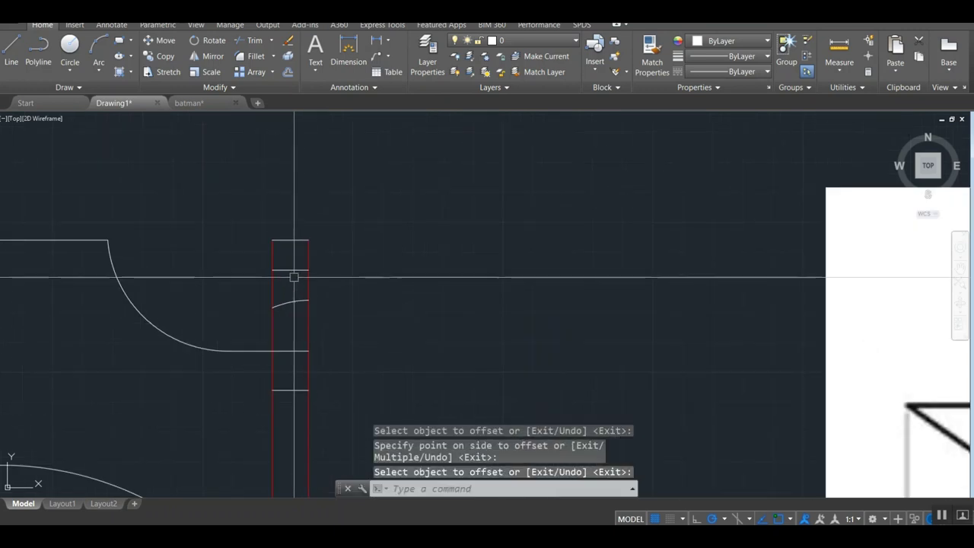
{"action": "left_click", "coordinate": [281, 271]}
{"action": "left_click", "coordinate": [281, 271]}
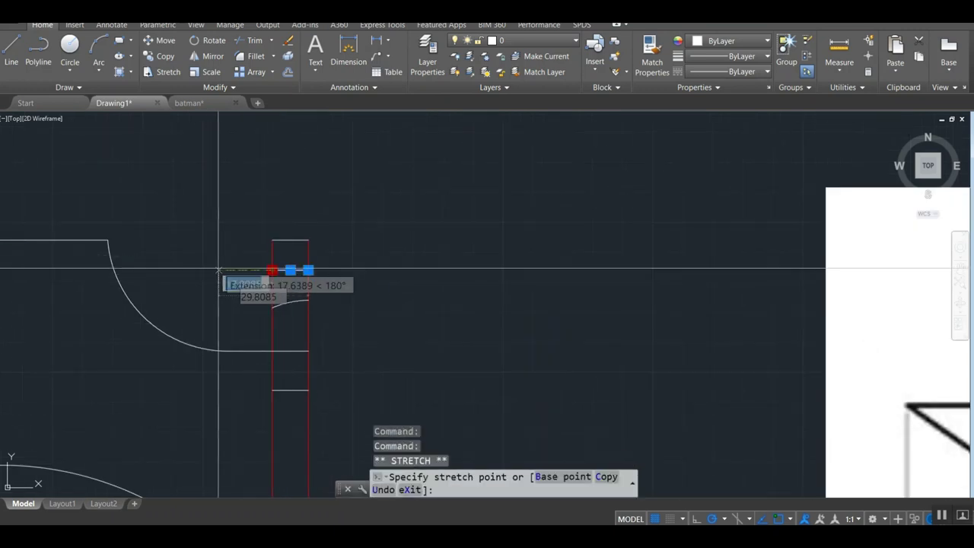
{"action": "left_click", "coordinate": [204, 270]}
{"action": "key", "text": "Return"}
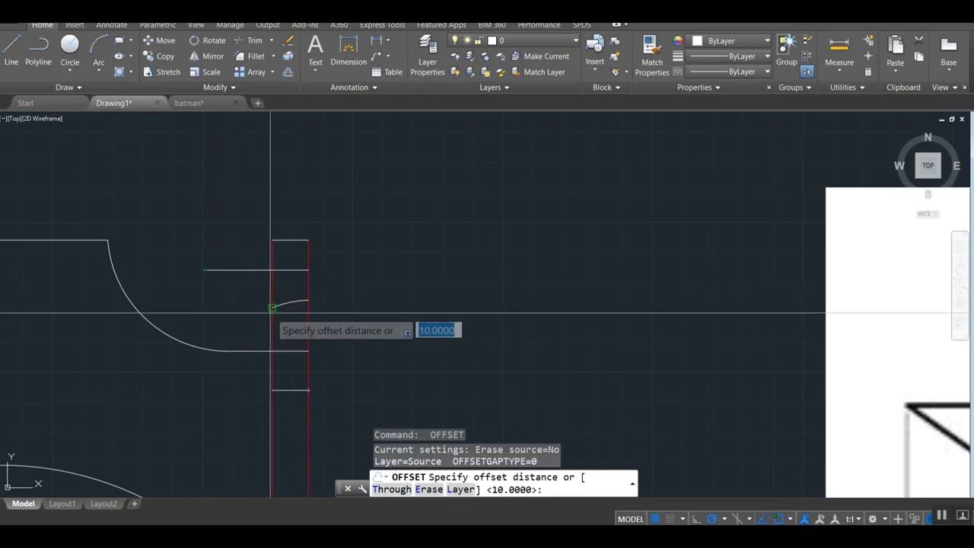
{"action": "key", "text": "Escape"}
Step: Draw the ear's slanted edges from the small arc's end up to a peak on the guide and down to the wing curve's end
{"action": "type", "text": "l"}
{"action": "key", "text": "Return"}
{"action": "left_click", "coordinate": [272, 308]}
{"action": "scroll", "coordinate": [274, 343], "scroll_direction": "down", "scroll_amount": 3}
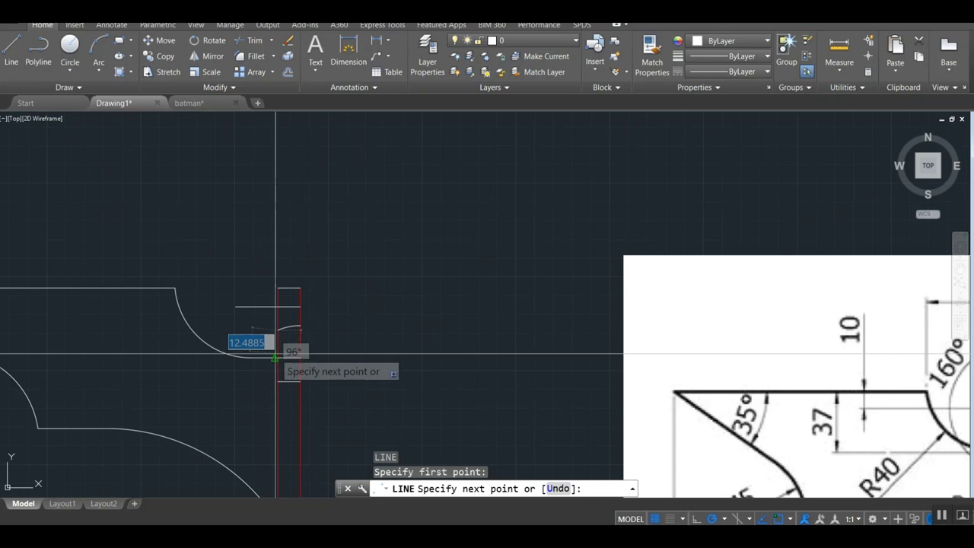
{"action": "middle_click_drag", "start_coordinate": [247, 269], "coordinate": [208, 241]}
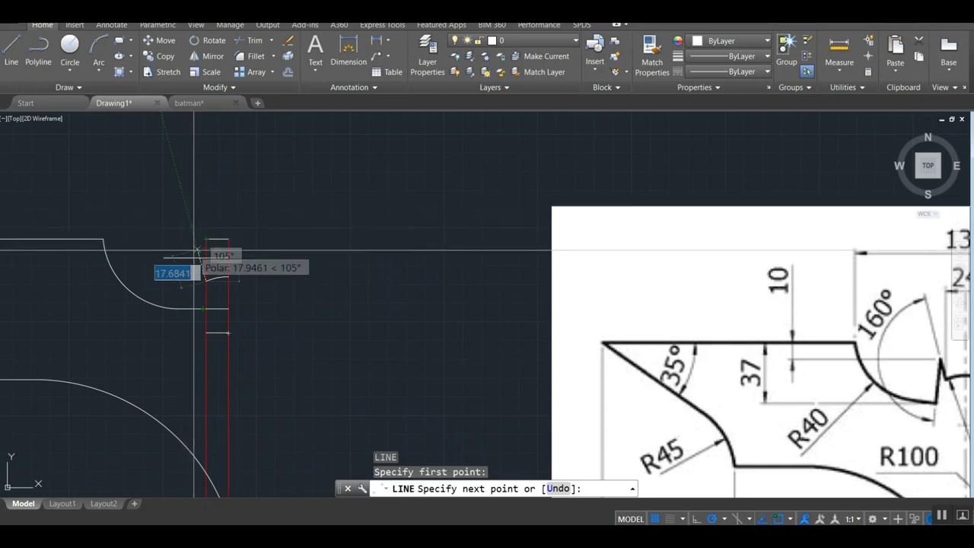
{"action": "scroll", "coordinate": [201, 259], "scroll_direction": "up", "scroll_amount": 4}
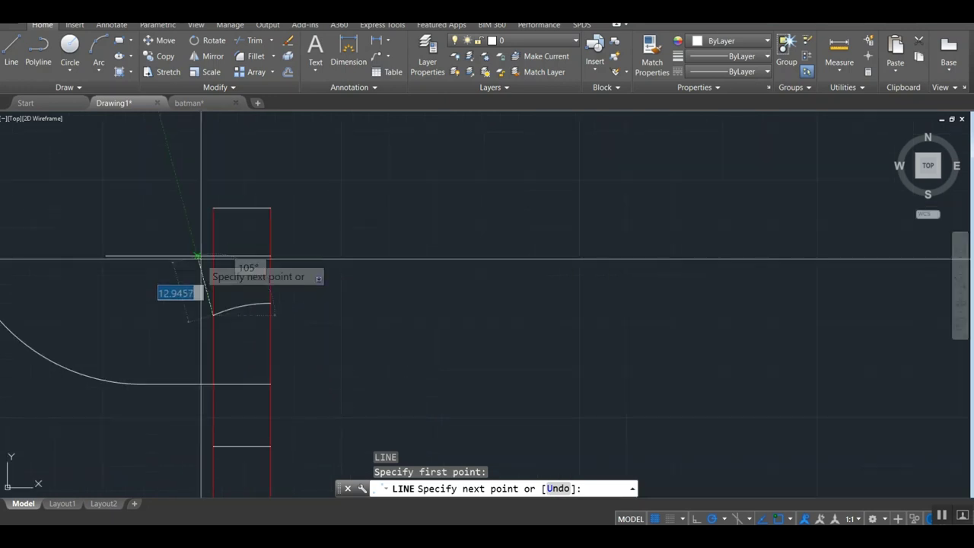
{"action": "left_click", "coordinate": [197, 257]}
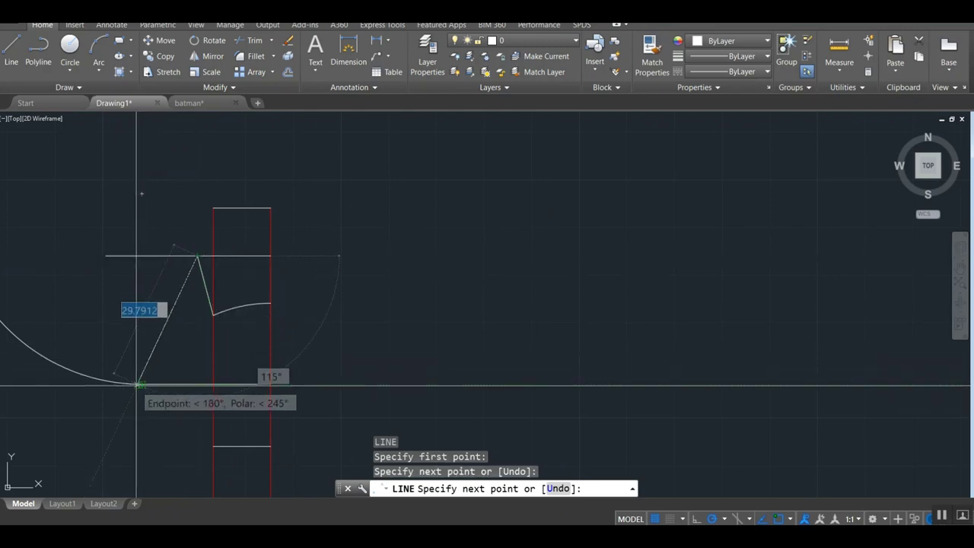
{"action": "left_click", "coordinate": [139, 384]}
{"action": "key", "text": "Return"}
Step: Trim the ear guides against the horizontal lines, left vertical line and short top line
{"action": "scroll", "coordinate": [413, 241], "scroll_direction": "down", "scroll_amount": 2}
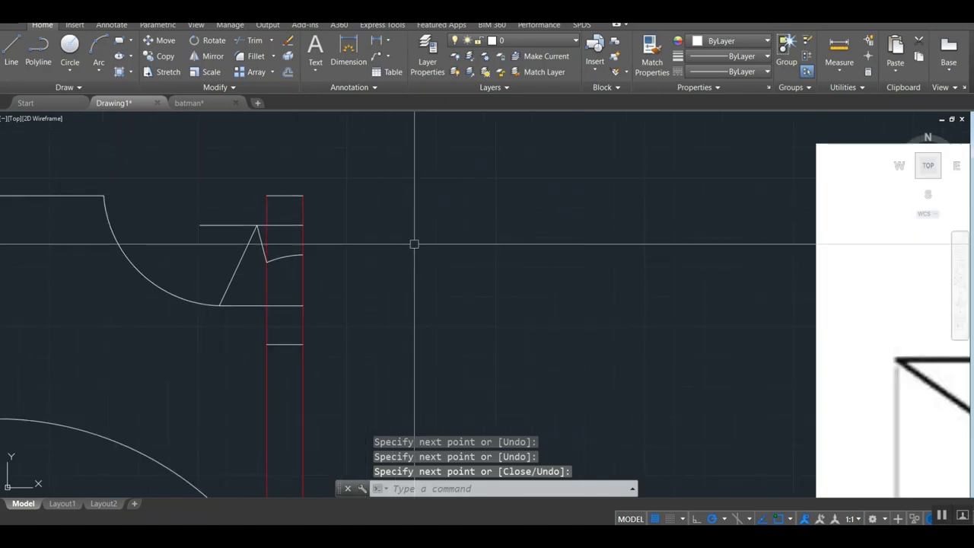
{"action": "scroll", "coordinate": [396, 246], "scroll_direction": "down", "scroll_amount": 2}
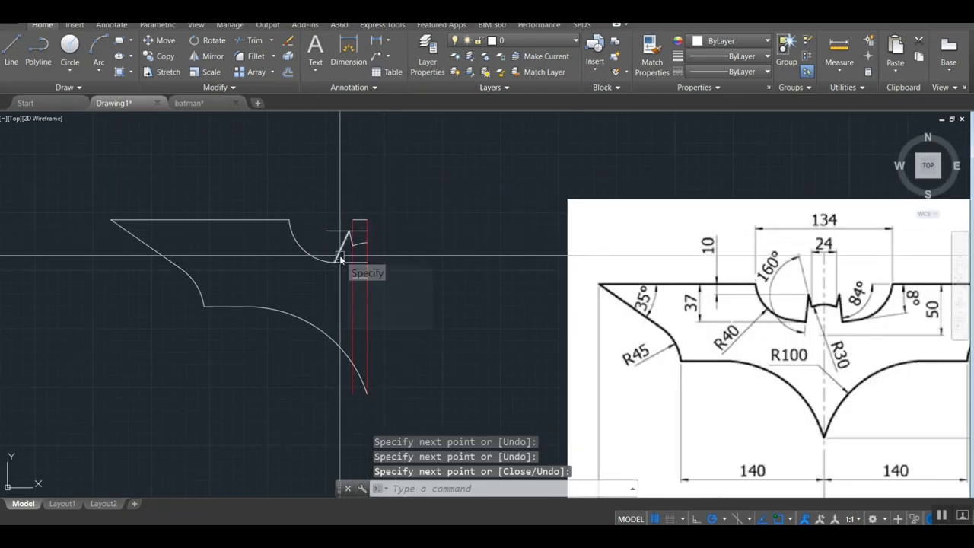
{"action": "scroll", "coordinate": [340, 258], "scroll_direction": "up", "scroll_amount": 3}
{"action": "key", "text": "Escape"}
{"action": "type", "text": "tr"}
{"action": "key", "text": "Return"}
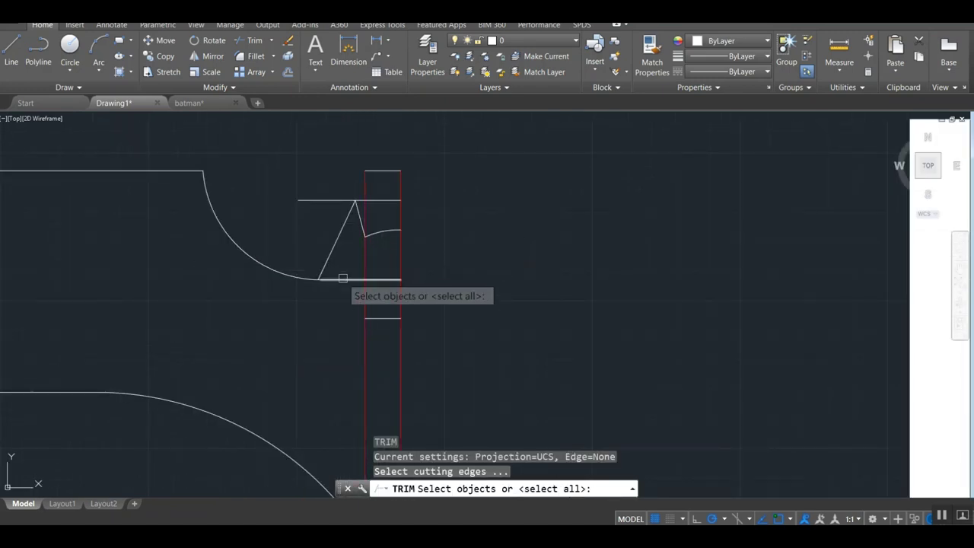
{"action": "left_click", "coordinate": [343, 278]}
{"action": "left_click", "coordinate": [335, 200]}
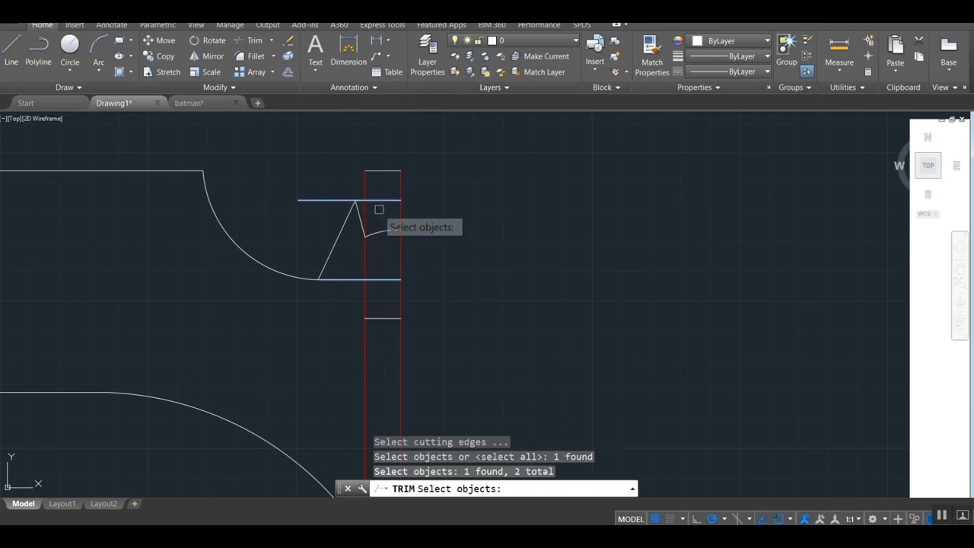
{"action": "left_click", "coordinate": [366, 209]}
{"action": "left_click", "coordinate": [379, 170]}
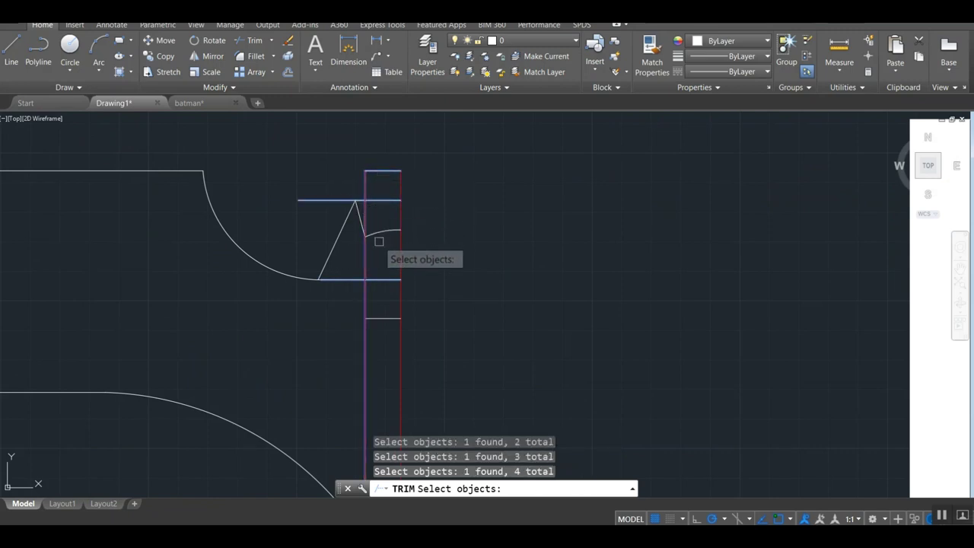
{"action": "left_click", "coordinate": [376, 317]}
{"action": "key", "text": "Return"}
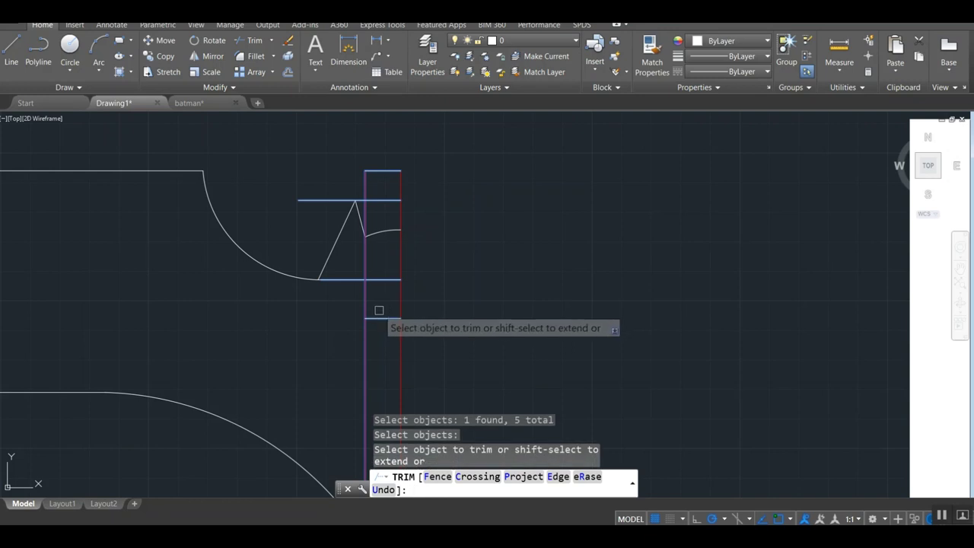
{"action": "key", "text": "Return"}
Step: Erase the leftover guide lines, the extra horizontal line and the short top segment
{"action": "type", "text": "e"}
{"action": "key", "text": "Return"}
{"action": "left_click", "coordinate": [381, 330]}
{"action": "left_click", "coordinate": [357, 278]}
{"action": "key", "text": "Return"}
{"action": "key", "text": "Return"}
{"action": "left_click", "coordinate": [333, 199]}
{"action": "key", "text": "Return"}
{"action": "key", "text": "Return"}
{"action": "left_click", "coordinate": [365, 170]}
{"action": "scroll", "coordinate": [359, 152], "scroll_direction": "down", "scroll_amount": 2}
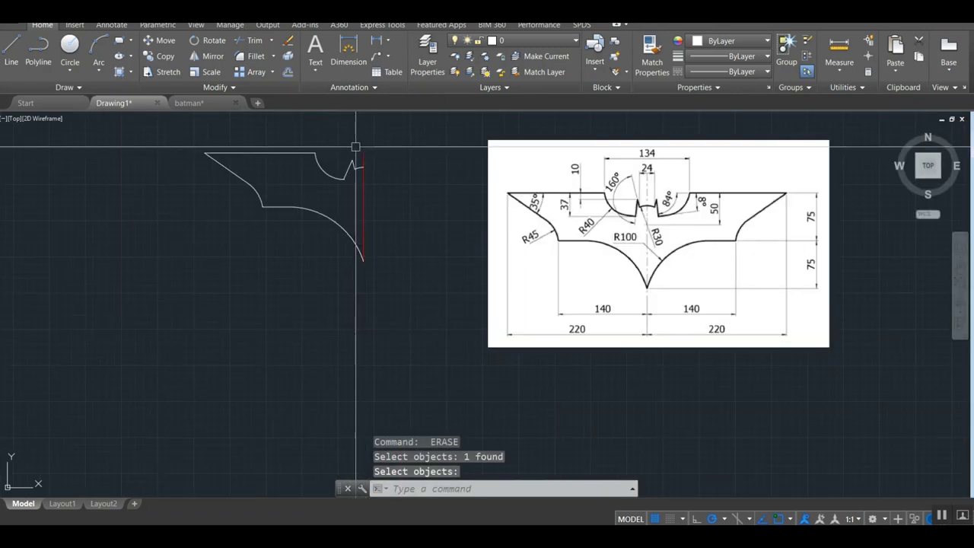
{"action": "scroll", "coordinate": [443, 254], "scroll_direction": "up", "scroll_amount": 2}
{"action": "scroll", "coordinate": [443, 254], "scroll_direction": "up", "scroll_amount": 2}
{"action": "scroll", "coordinate": [414, 239], "scroll_direction": "up", "scroll_amount": 2}
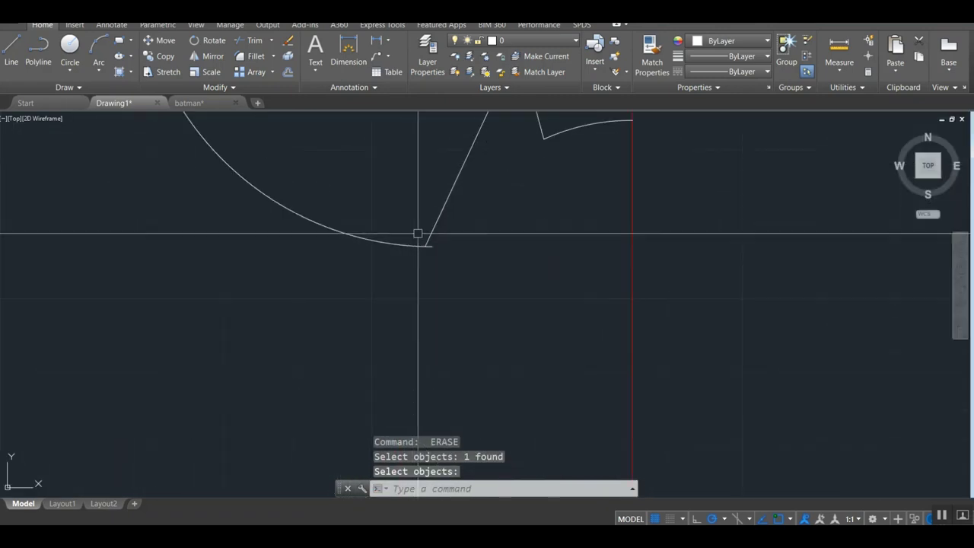
{"action": "key", "text": "Return"}
Step: Snap the slanted ear line's lower endpoint onto the curve's end
{"action": "left_click", "coordinate": [425, 246]}
{"action": "left_click", "coordinate": [425, 247]}
{"action": "left_click", "coordinate": [432, 246]}
{"action": "key", "text": "Escape"}
{"action": "scroll", "coordinate": [365, 251], "scroll_direction": "up", "scroll_amount": 1}
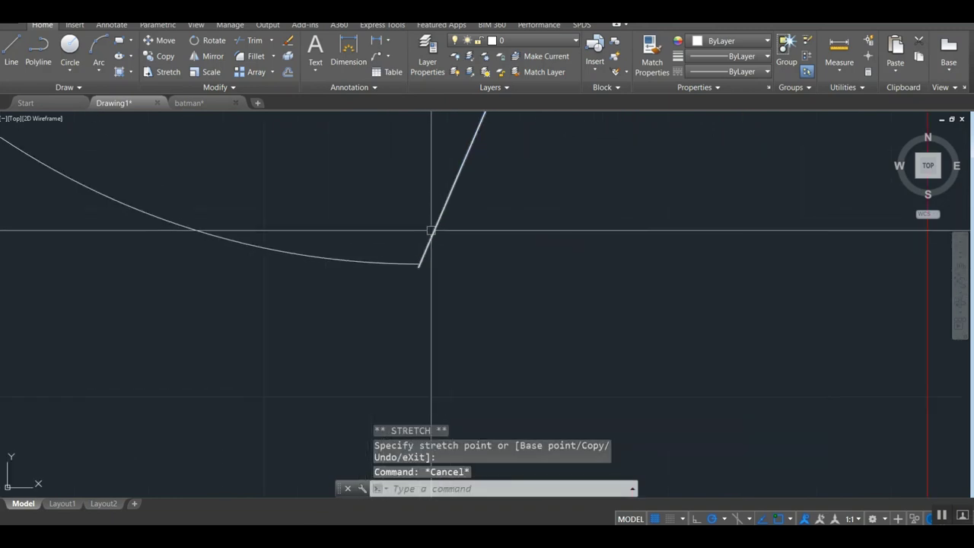
{"action": "left_click", "coordinate": [419, 266]}
{"action": "left_click", "coordinate": [417, 265]}
{"action": "left_click", "coordinate": [418, 265]}
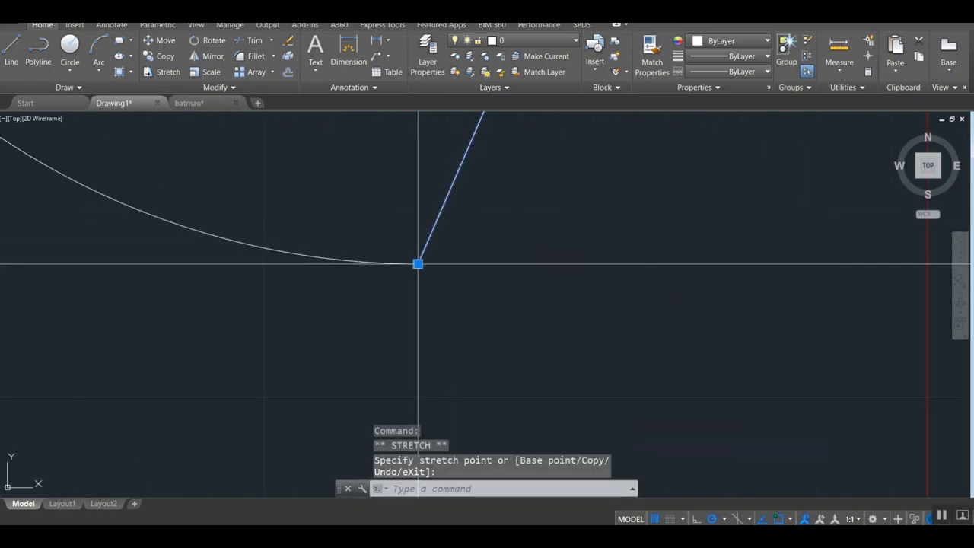
{"action": "key", "text": "Escape"}
{"action": "scroll", "coordinate": [397, 228], "scroll_direction": "down", "scroll_amount": 2}
{"action": "scroll", "coordinate": [573, 308], "scroll_direction": "up", "scroll_amount": 2}
{"action": "scroll", "coordinate": [574, 307], "scroll_direction": "up", "scroll_amount": 2}
{"action": "scroll", "coordinate": [461, 350], "scroll_direction": "up", "scroll_amount": 2}
{"action": "left_click", "coordinate": [369, 388]}
{"action": "left_click", "coordinate": [369, 388]}
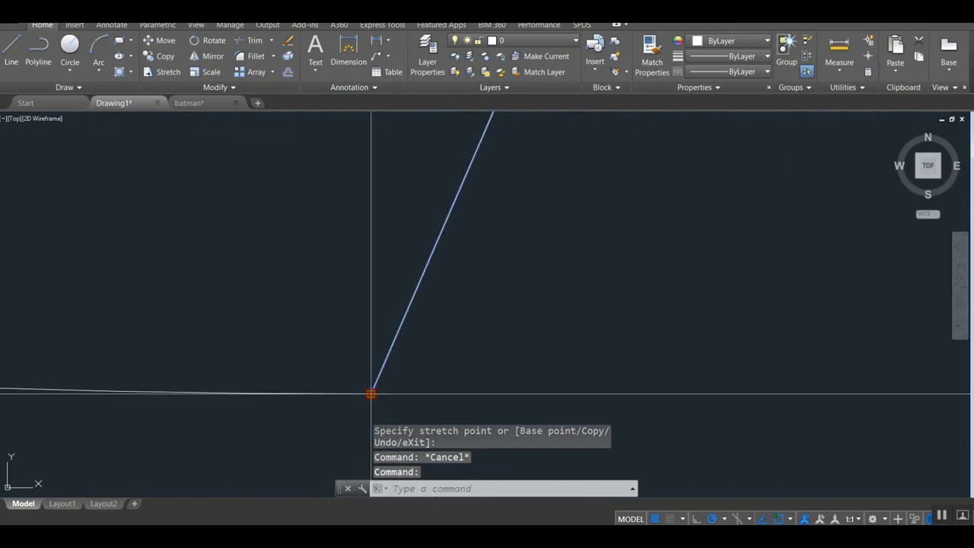
{"action": "key", "text": "Escape"}
{"action": "scroll", "coordinate": [376, 304], "scroll_direction": "down", "scroll_amount": 3}
{"action": "scroll", "coordinate": [430, 238], "scroll_direction": "down", "scroll_amount": 2}
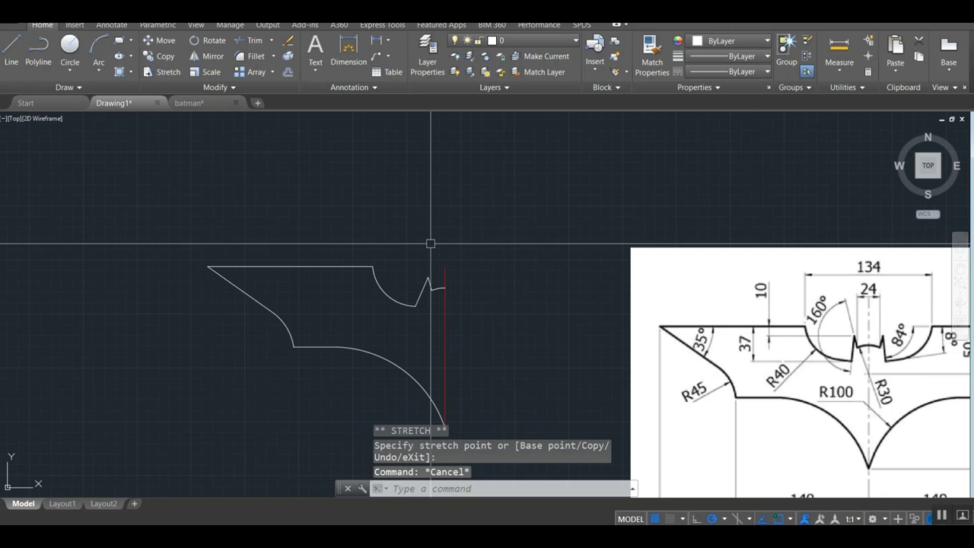
{"action": "scroll", "coordinate": [426, 197], "scroll_direction": "down", "scroll_amount": 2}
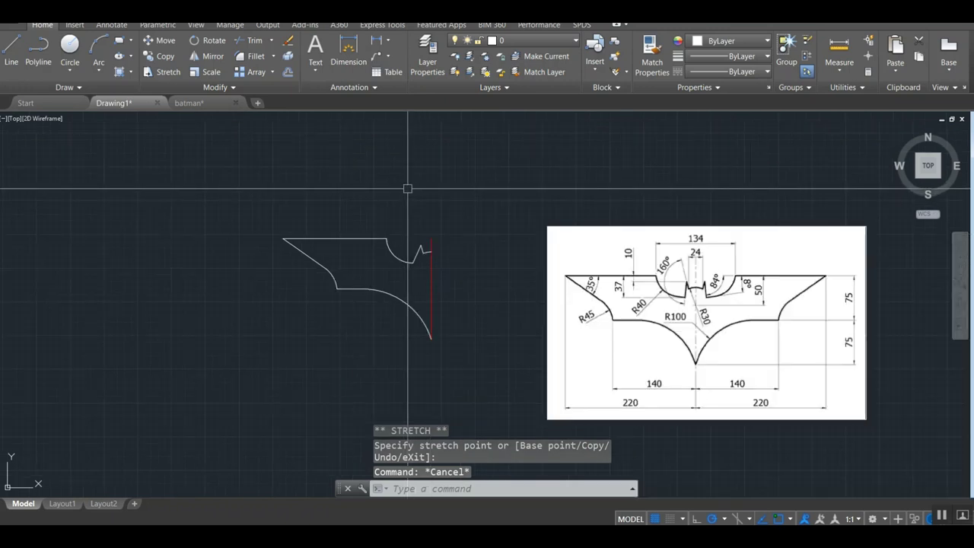
Step: Zoom to extents to show the whole half outline beside the reference image
{"action": "type", "text": "z"}
{"action": "key", "text": "Return"}
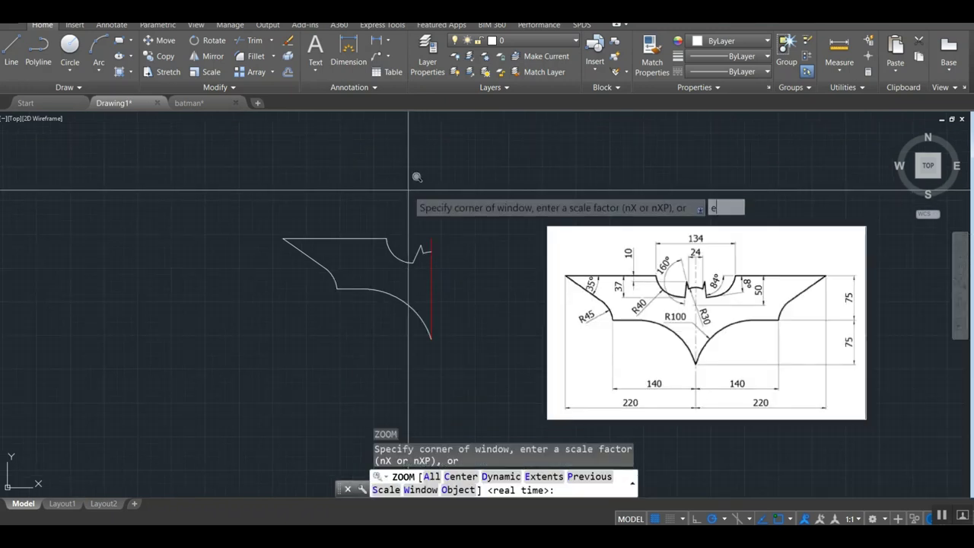
{"action": "type", "text": "e"}
{"action": "key", "text": "Return"}
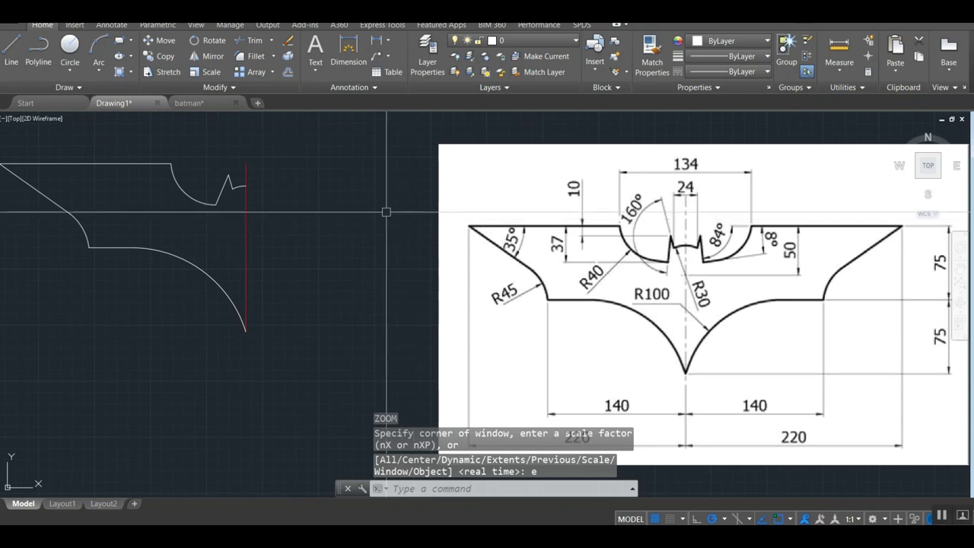
{"action": "type", "text": "m"}
{"action": "key", "text": "Return"}
{"action": "scroll", "coordinate": [279, 200], "scroll_direction": "down", "scroll_amount": 2}
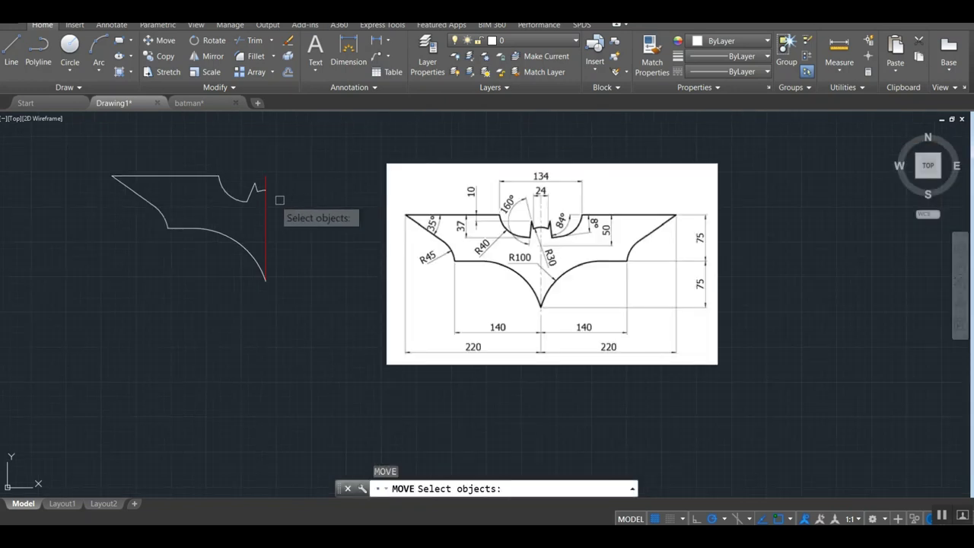
Step: Move the half bat outline and the reference image to new positions
{"action": "left_click", "coordinate": [102, 159]}
{"action": "left_click", "coordinate": [286, 330]}
{"action": "key", "text": "Return"}
{"action": "left_click", "coordinate": [297, 236]}
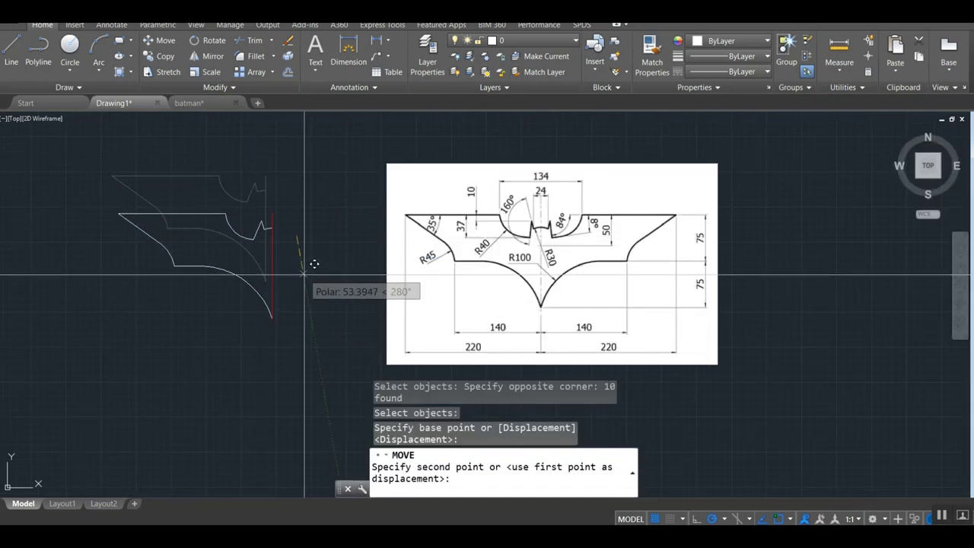
{"action": "left_click", "coordinate": [302, 278]}
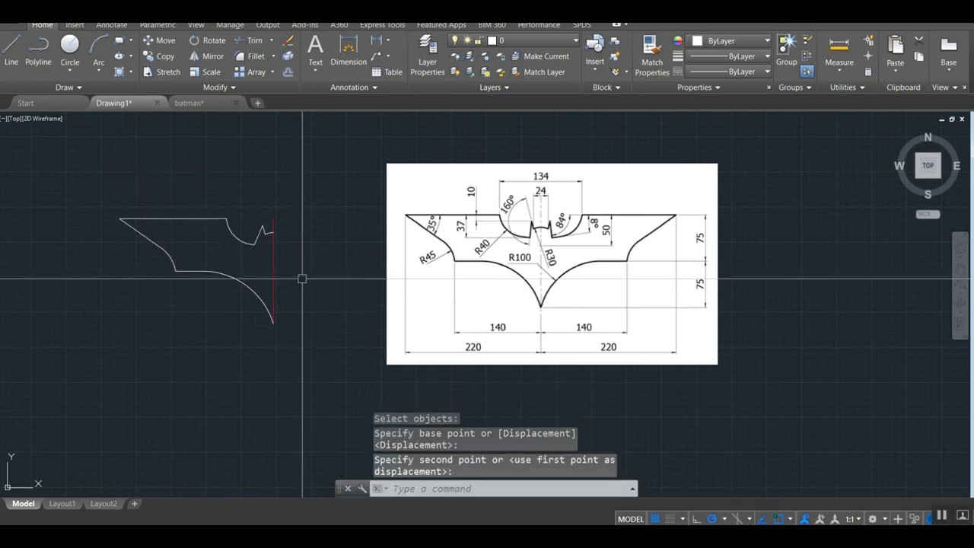
{"action": "key", "text": "Return"}
{"action": "left_click", "coordinate": [387, 264]}
{"action": "key", "text": "Return"}
{"action": "left_click", "coordinate": [372, 262]}
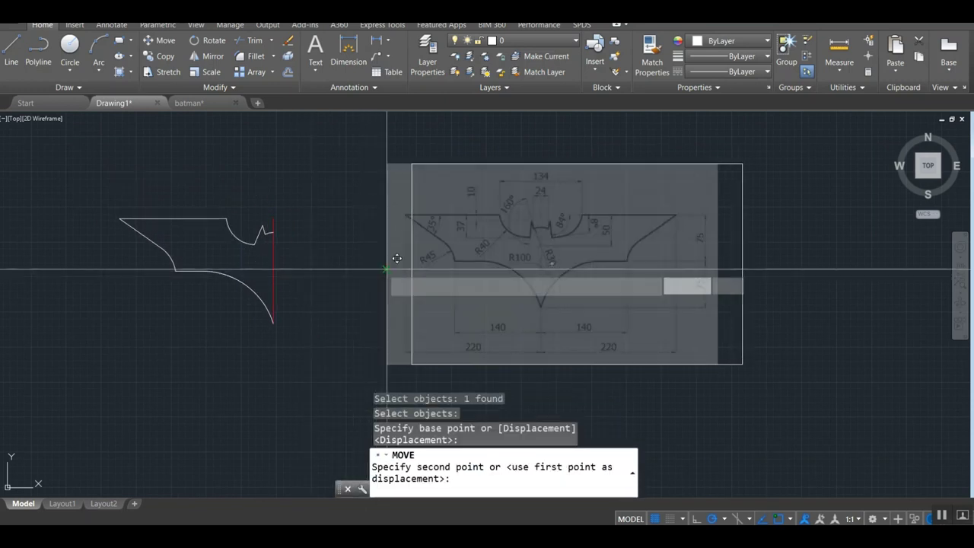
{"action": "left_click", "coordinate": [381, 270]}
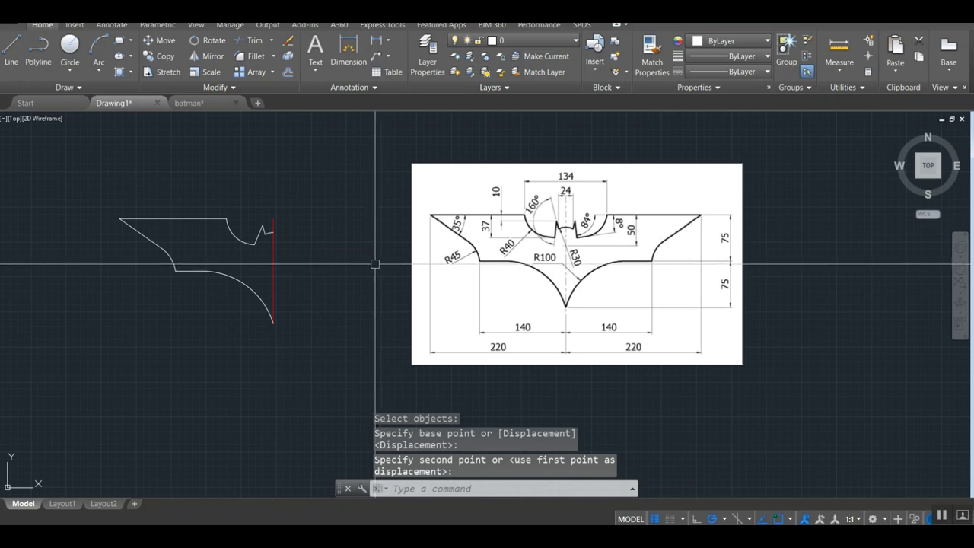
Step: Mirror the half outline about a vertical line through its bottom tip, keeping the original
{"action": "type", "text": "mi"}
{"action": "key", "text": "Return"}
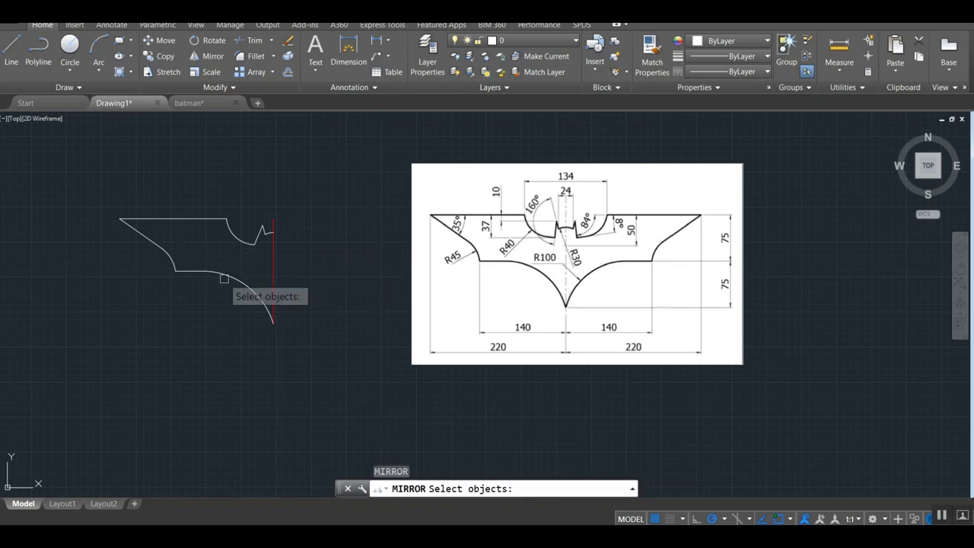
{"action": "left_click", "coordinate": [269, 327]}
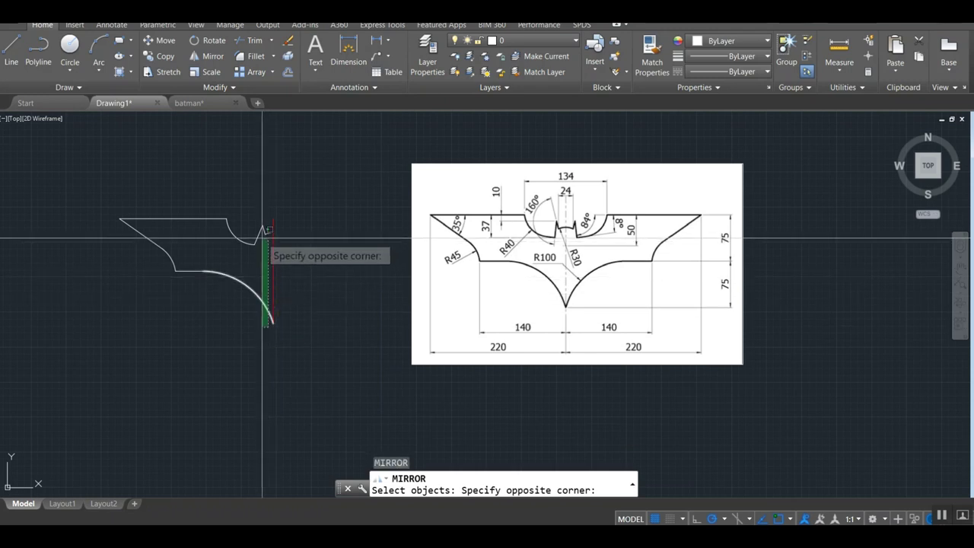
{"action": "left_click", "coordinate": [122, 209]}
{"action": "key", "text": "Return"}
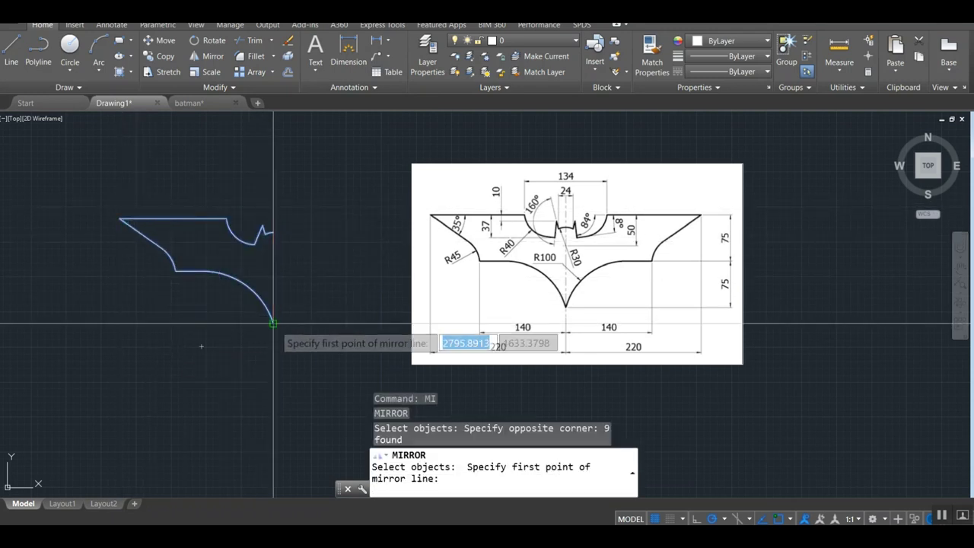
{"action": "left_click", "coordinate": [273, 323]}
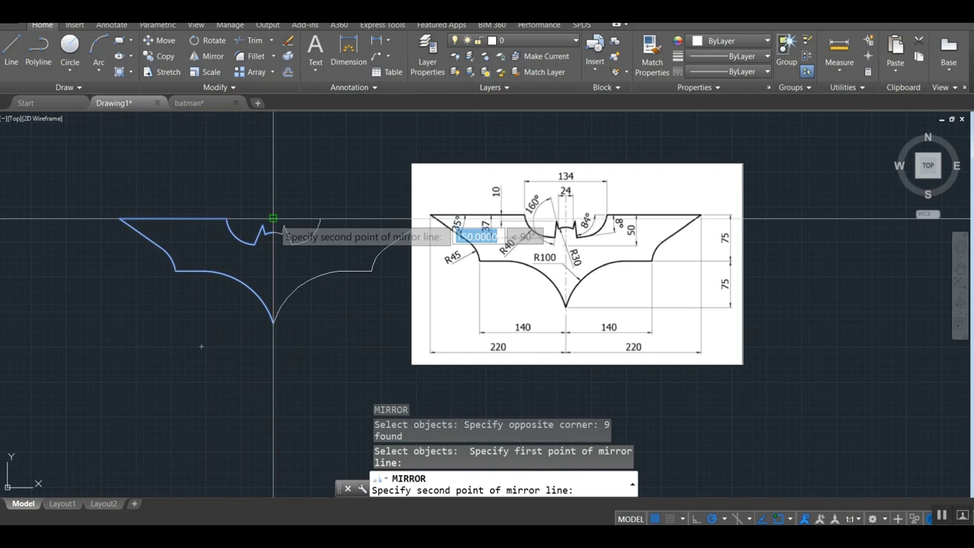
{"action": "left_click", "coordinate": [273, 218]}
{"action": "key", "text": "Return"}
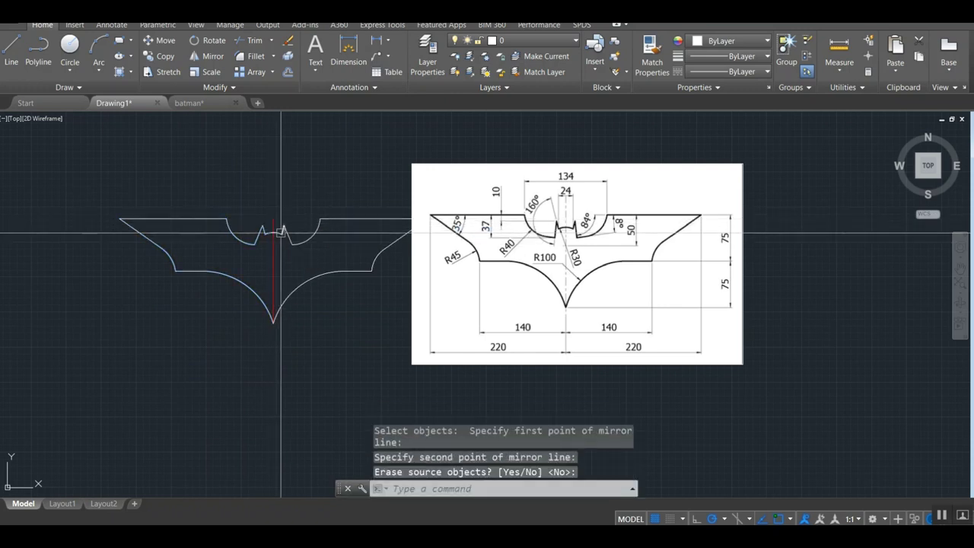
Step: Erase the red centre line
{"action": "type", "text": "e"}
{"action": "key", "text": "Return"}
{"action": "left_click", "coordinate": [274, 228]}
{"action": "key", "text": "Return"}
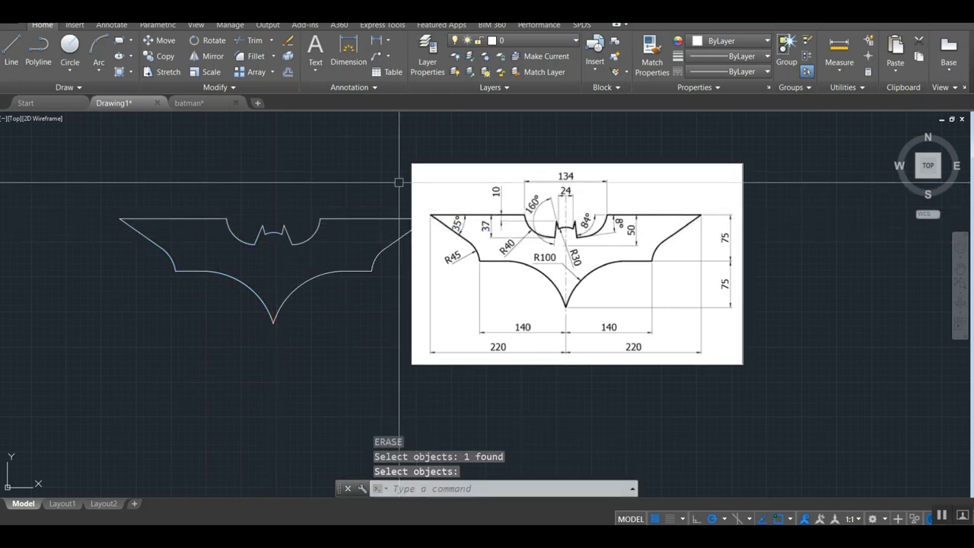
Step: Move the reference image to the right of the bat, then nudge it slightly further
{"action": "type", "text": "m"}
{"action": "key", "text": "Return"}
{"action": "left_click", "coordinate": [412, 183]}
{"action": "key", "text": "Return"}
{"action": "left_click", "coordinate": [370, 173]}
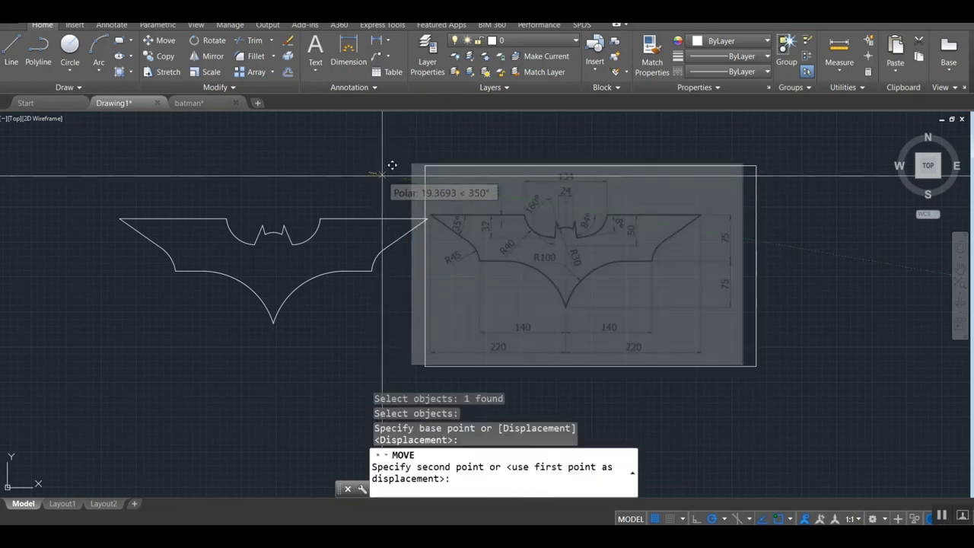
{"action": "left_click", "coordinate": [393, 169]}
{"action": "key", "text": "Return"}
{"action": "left_click", "coordinate": [429, 182]}
{"action": "key", "text": "Return"}
{"action": "left_click", "coordinate": [404, 180]}
{"action": "left_click", "coordinate": [399, 180]}
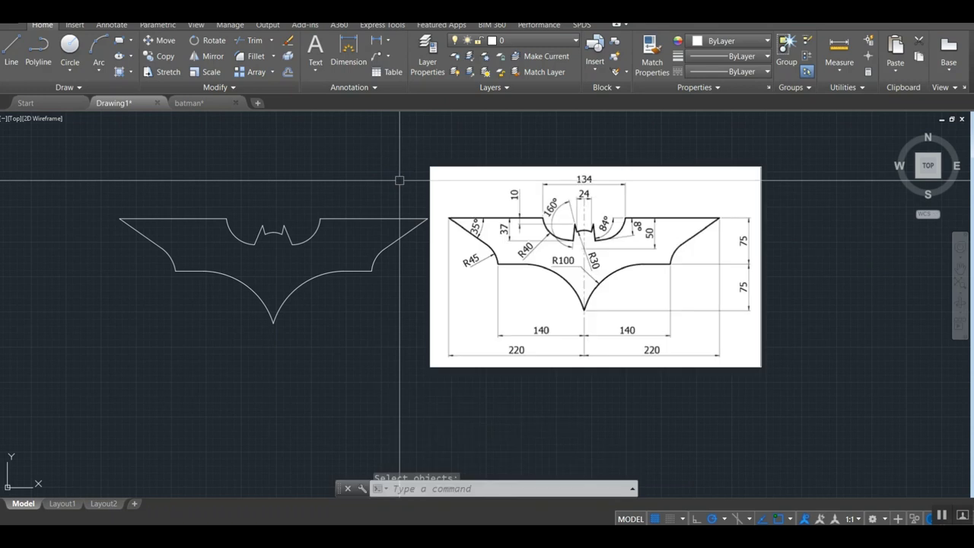
{"action": "type", "text": "z"}
{"action": "key", "text": "Return"}
Step: Zoom to extents so the whole bat and image fit the view
{"action": "scroll", "coordinate": [317, 242], "scroll_direction": "up", "scroll_amount": 1}
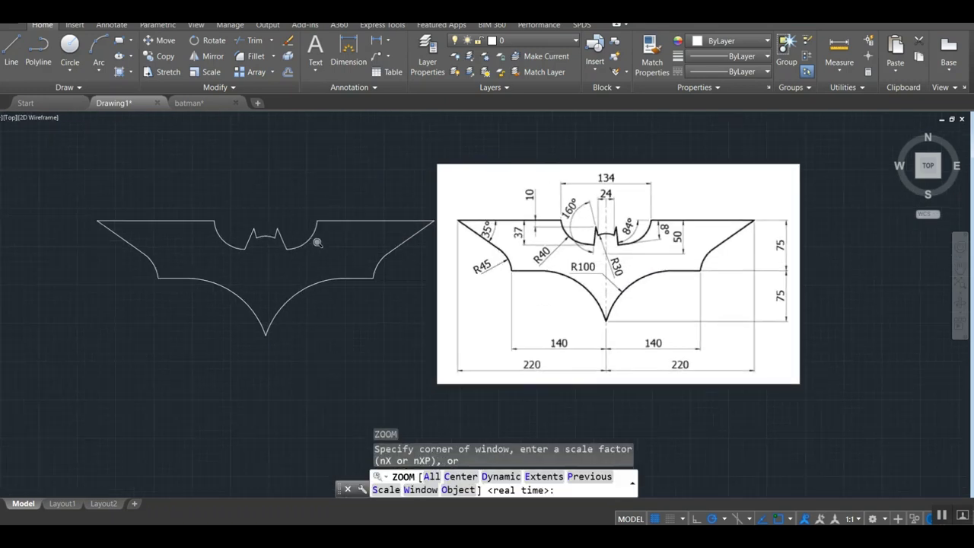
{"action": "type", "text": "e"}
{"action": "key", "text": "Return"}
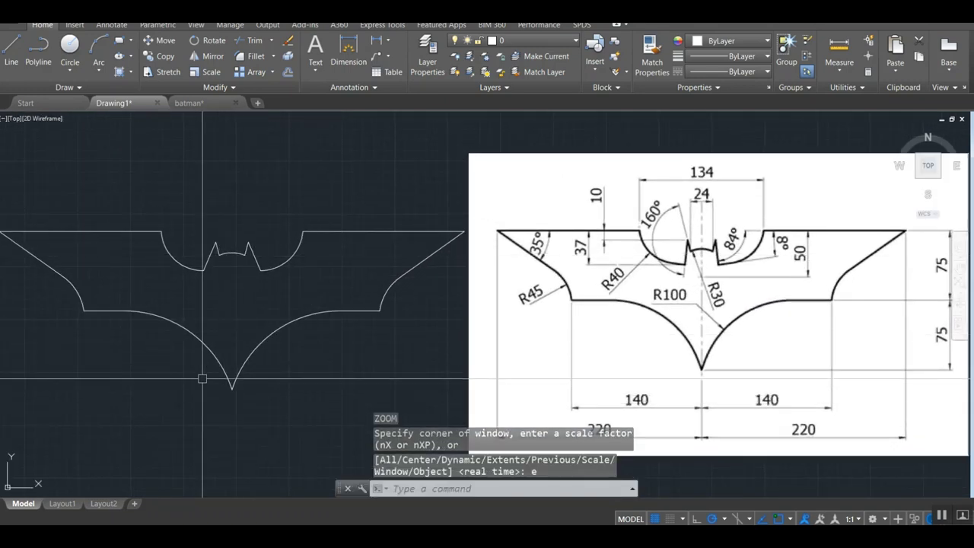
Step: Save the drawing with the file name Batman_Logo_Practice
{"action": "key", "text": "ctrl+s"}
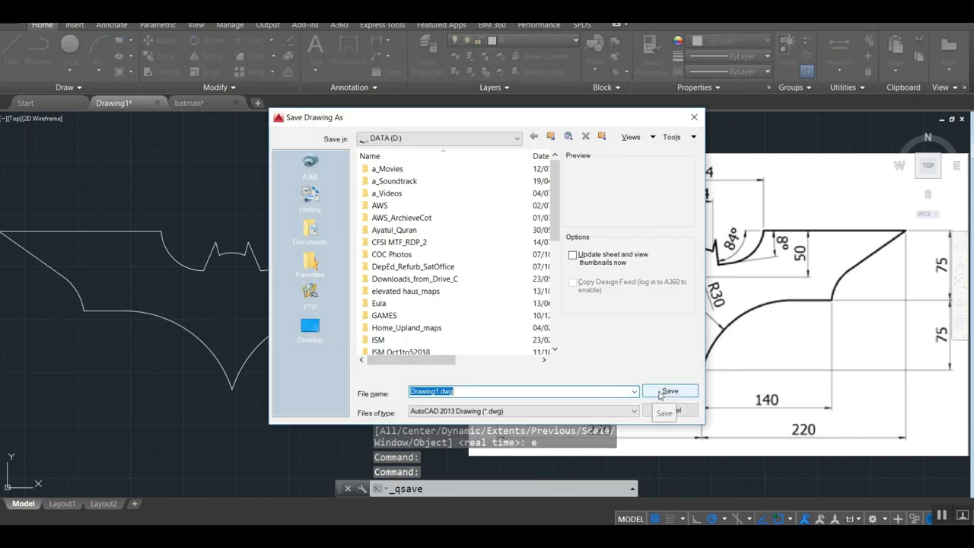
{"action": "type", "text": "batman"}
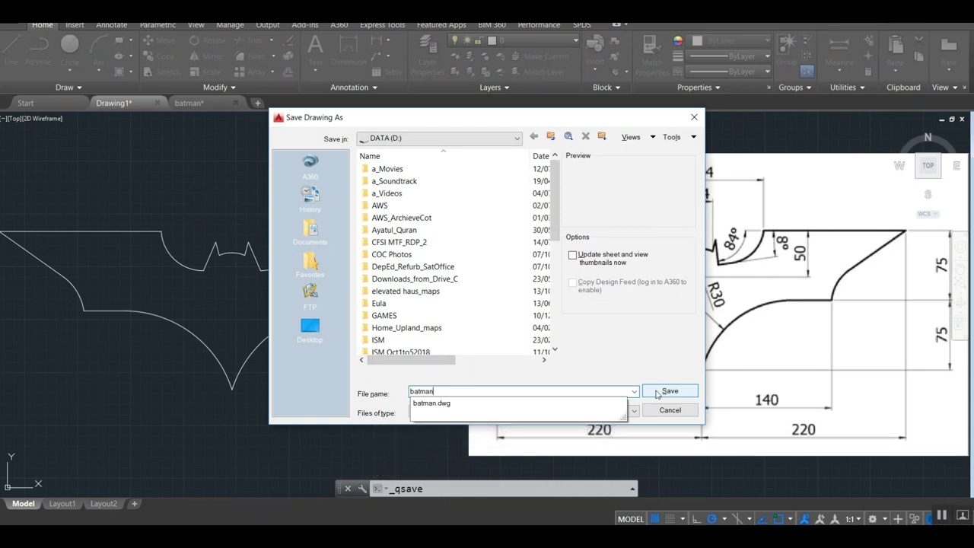
{"action": "type", "text": "_"}
{"action": "key", "text": "BackSpace"}
{"action": "key", "text": "BackSpace"}
{"action": "key", "text": "BackSpace"}
{"action": "key", "text": "BackSpace"}
{"action": "type", "text": "Batman"}
{"action": "type", "text": "_Logo_Practice"}
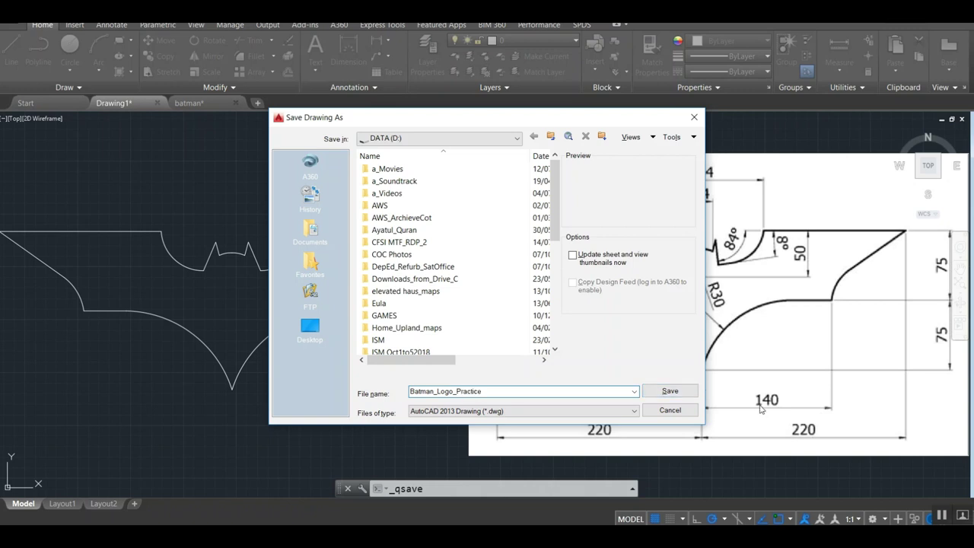
{"action": "left_click", "coordinate": [669, 391]}
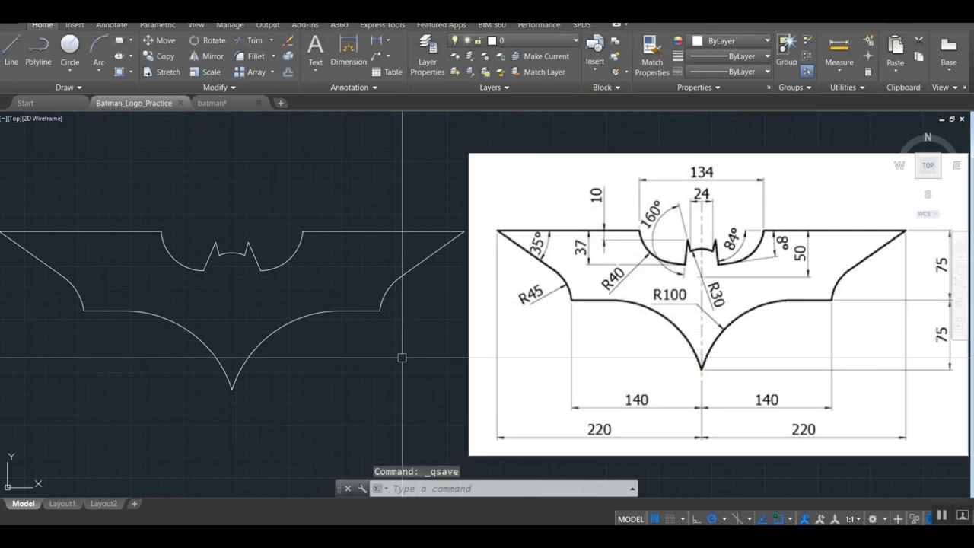
Step: Start a hatch inside the bat outline and try the AR-CONC pattern
{"action": "scroll", "coordinate": [403, 355], "scroll_direction": "down", "scroll_amount": 2}
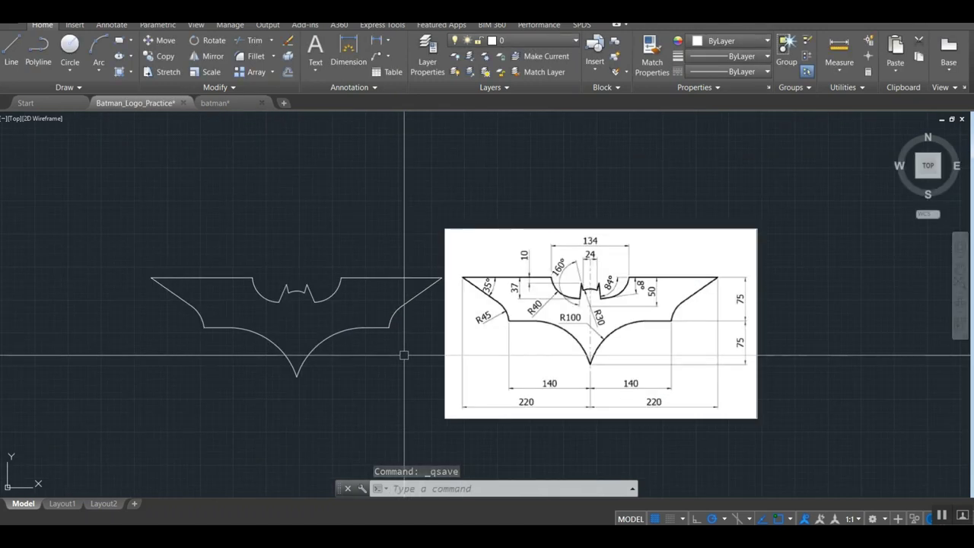
{"action": "type", "text": "BH"}
{"action": "key", "text": "Return"}
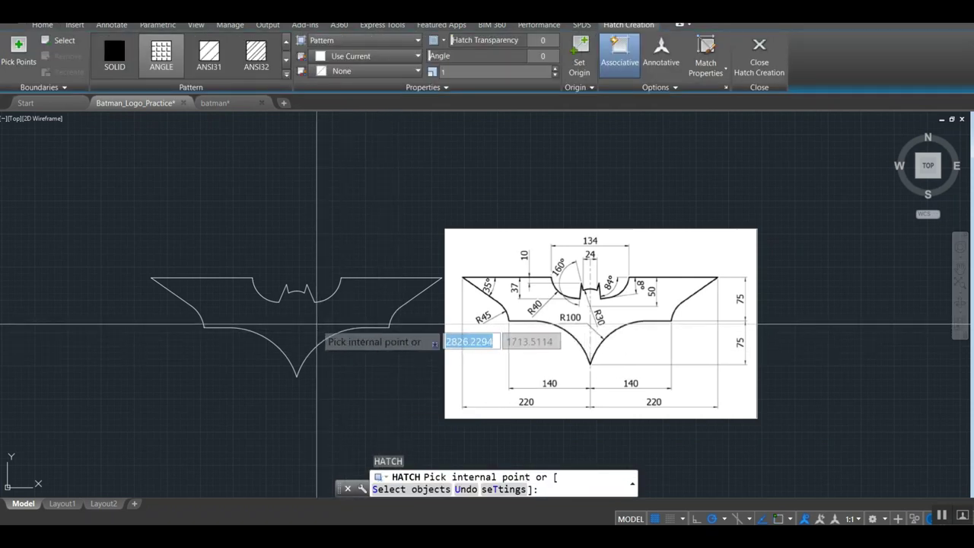
{"action": "left_click", "coordinate": [315, 323]}
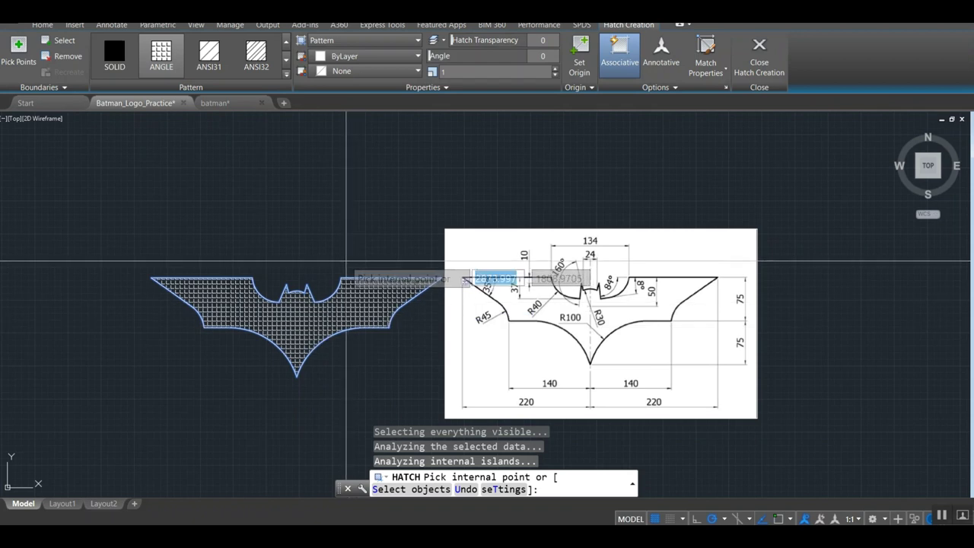
{"action": "left_click", "coordinate": [287, 74]}
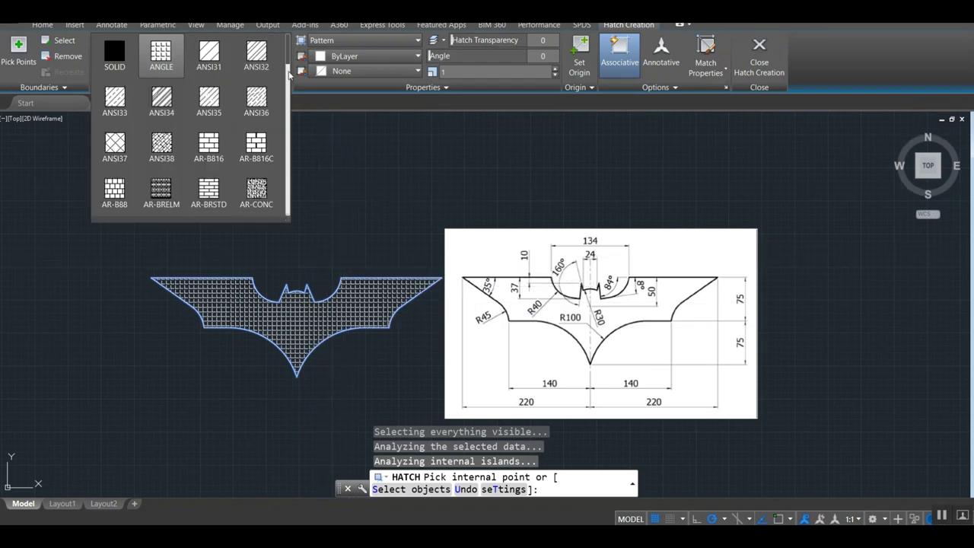
{"action": "left_click", "coordinate": [259, 194]}
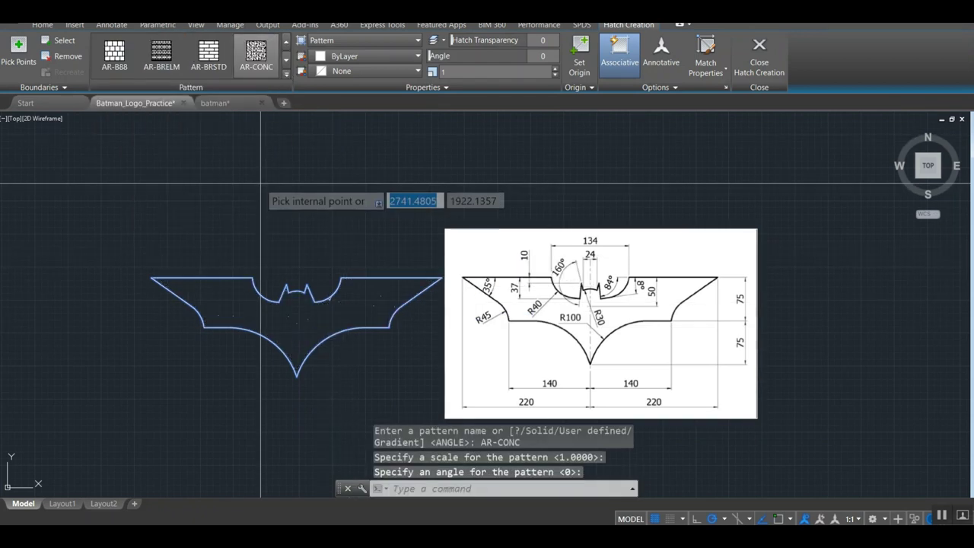
Step: Switch the bat's hatch to the diagonal GOST_GROUND pattern and apply it
{"action": "left_click", "coordinate": [286, 73]}
{"action": "scroll", "coordinate": [220, 144], "scroll_direction": "down", "scroll_amount": 1}
{"action": "scroll", "coordinate": [220, 144], "scroll_direction": "down", "scroll_amount": 2}
{"action": "scroll", "coordinate": [219, 145], "scroll_direction": "down", "scroll_amount": 2}
{"action": "scroll", "coordinate": [219, 145], "scroll_direction": "down", "scroll_amount": 1}
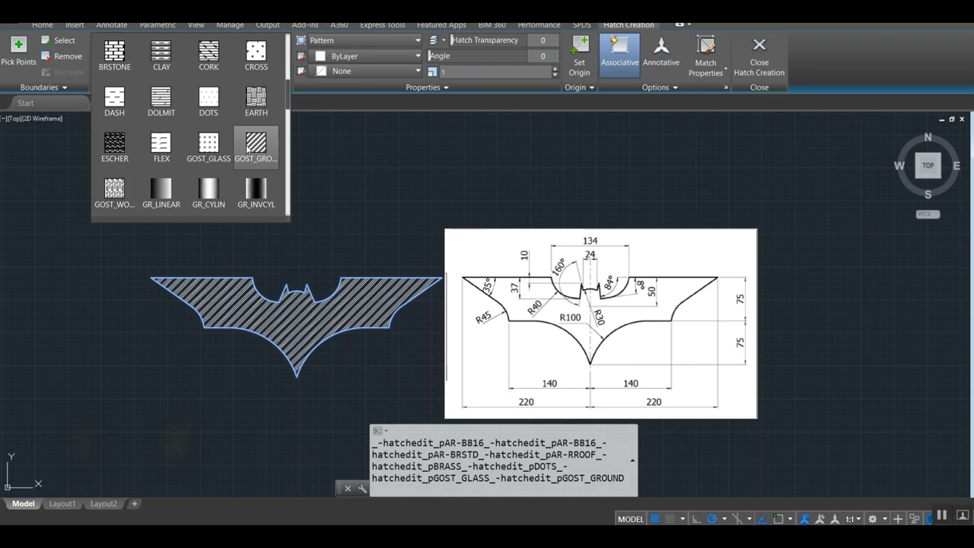
{"action": "left_click", "coordinate": [256, 146]}
{"action": "key", "text": "Return"}
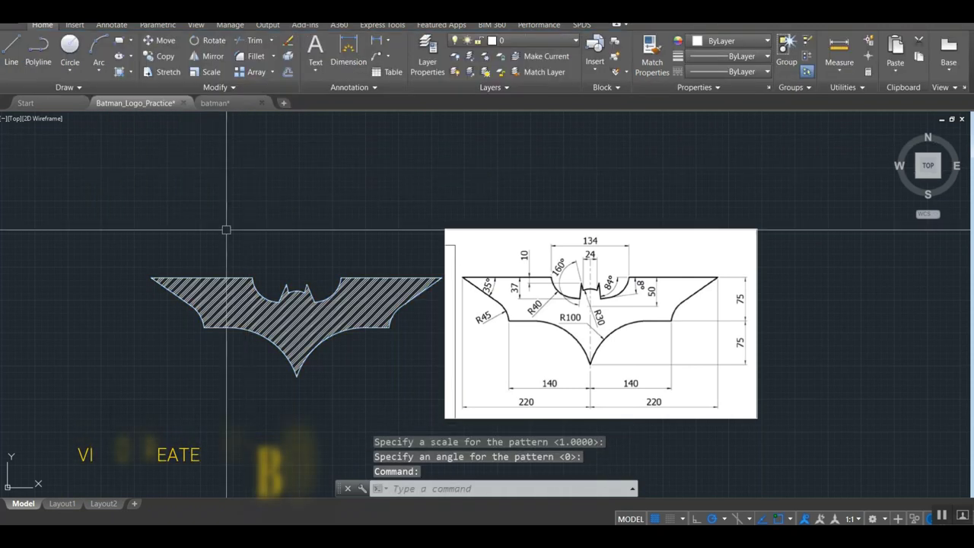
Step: Zoom to extents to show the hatched bat and reference image, then save the drawing
{"action": "type", "text": "z"}
{"action": "key", "text": "Return"}
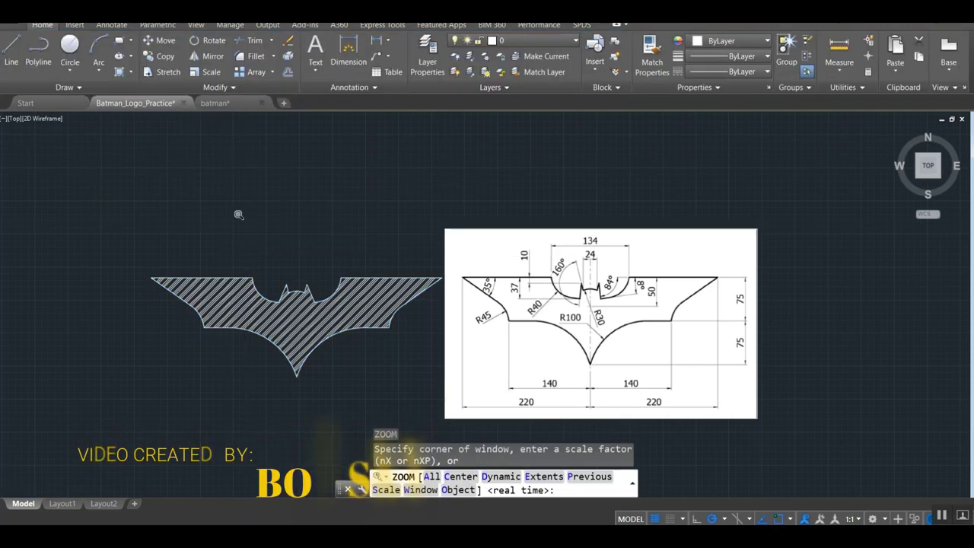
{"action": "type", "text": "e"}
{"action": "key", "text": "Return"}
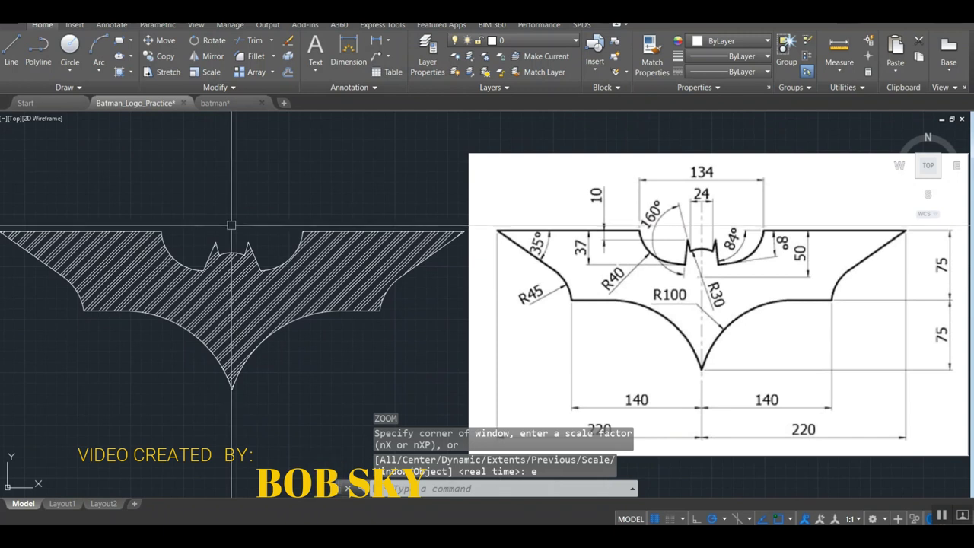
{"action": "key", "text": "ctrl+s"}
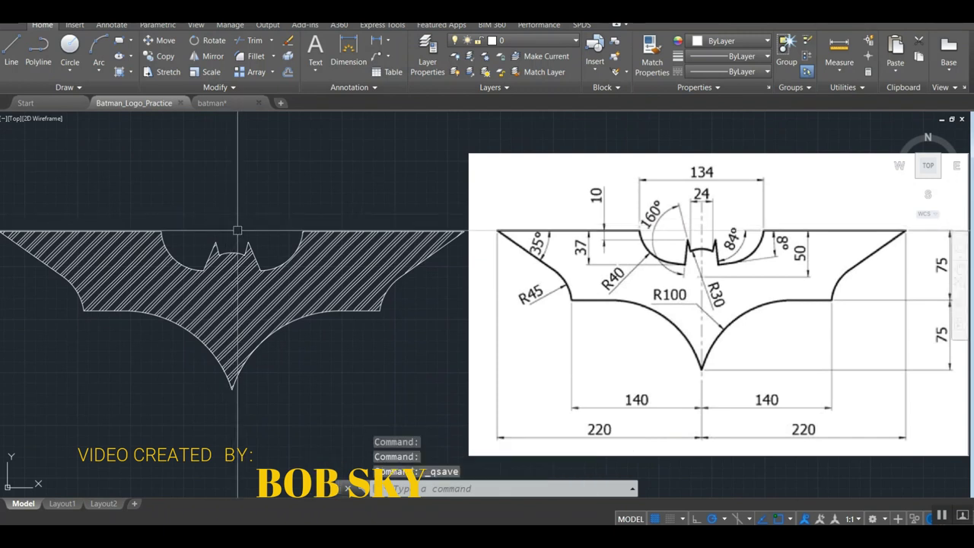